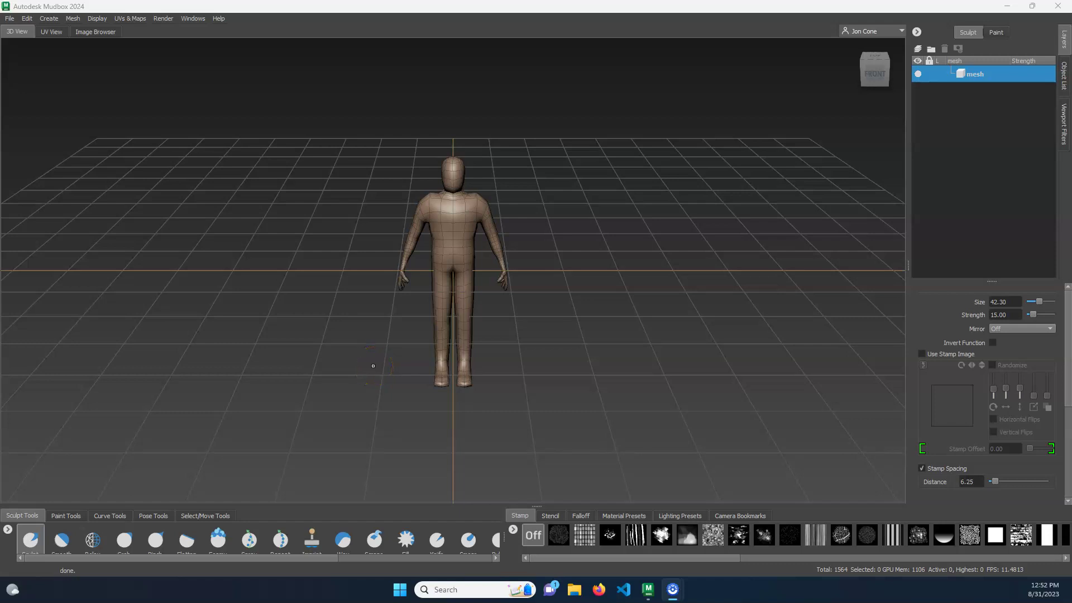
Step: Look through the available file, editing, object creation and mesh commands, including the light types and the Retopologize options
left_click(306, 290)
left_click(515, 317)
left_click(11, 19)
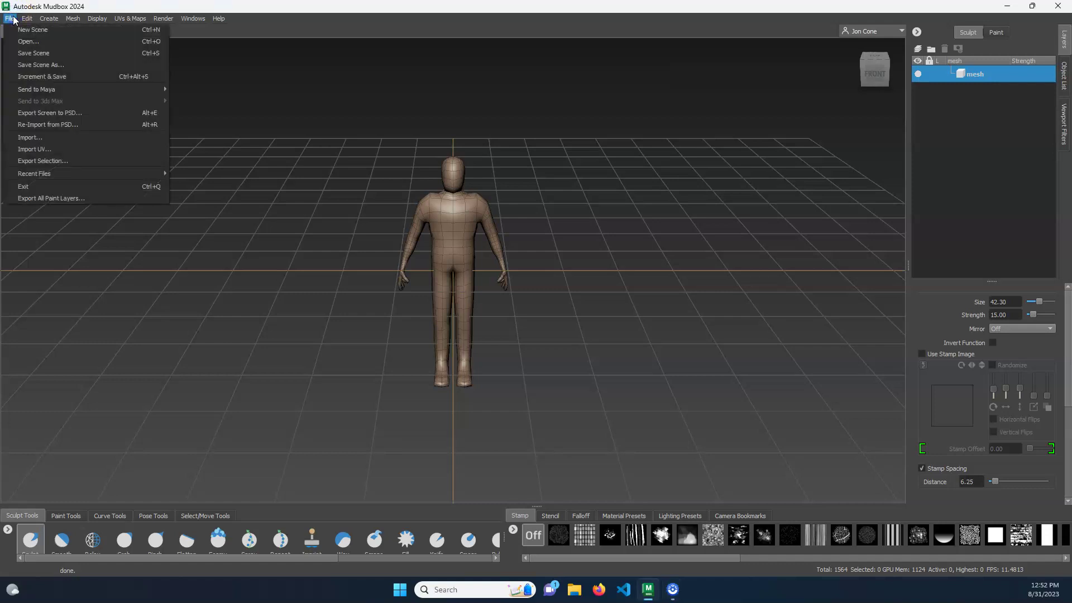
left_click(27, 19)
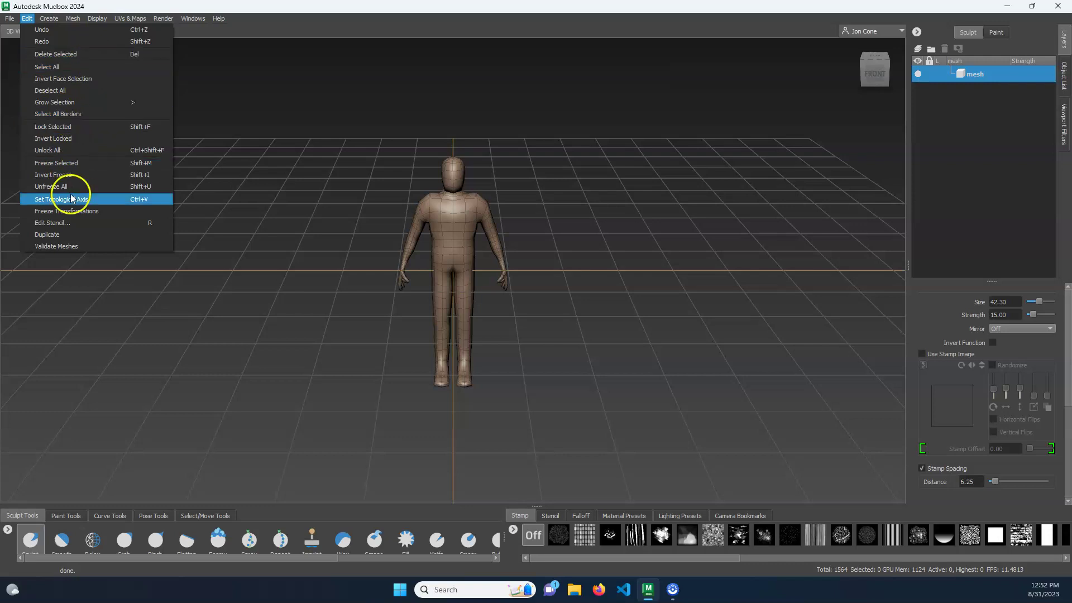
left_click(72, 18)
left_click(49, 19)
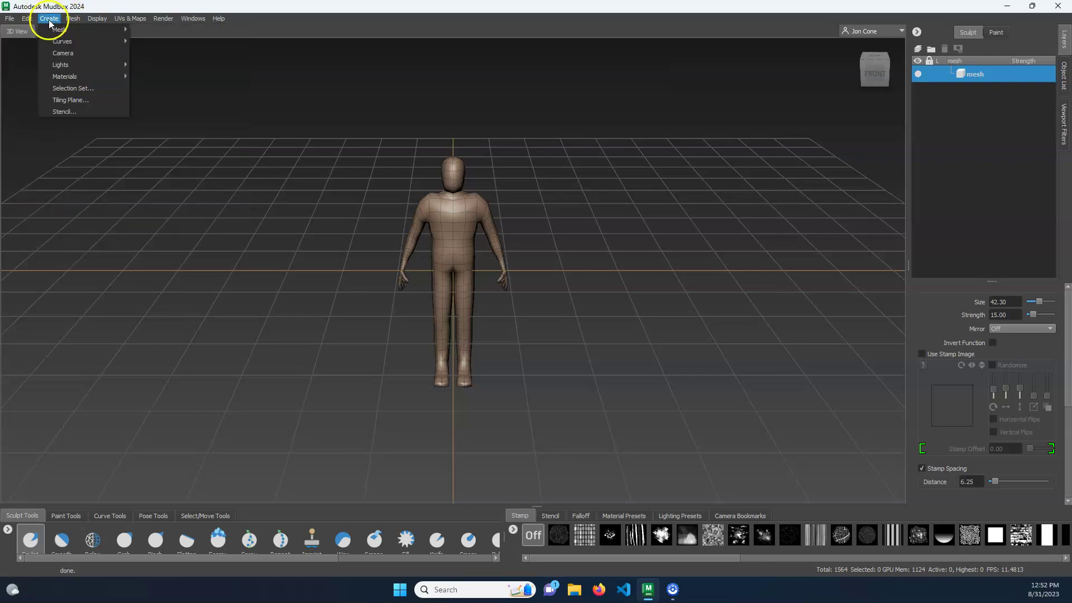
mouse_move(65, 66)
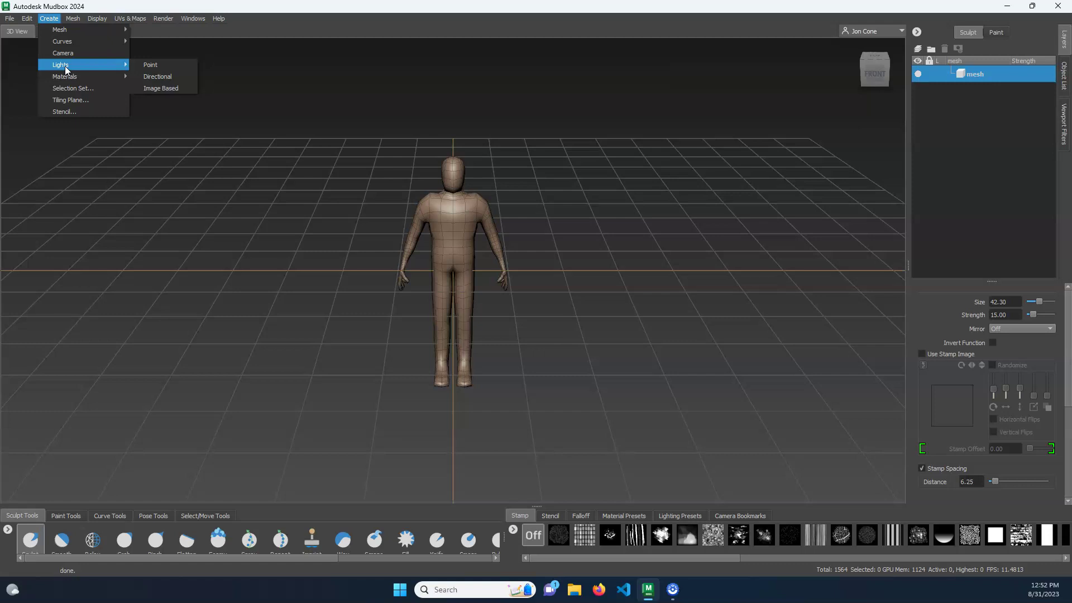
mouse_move(98, 20)
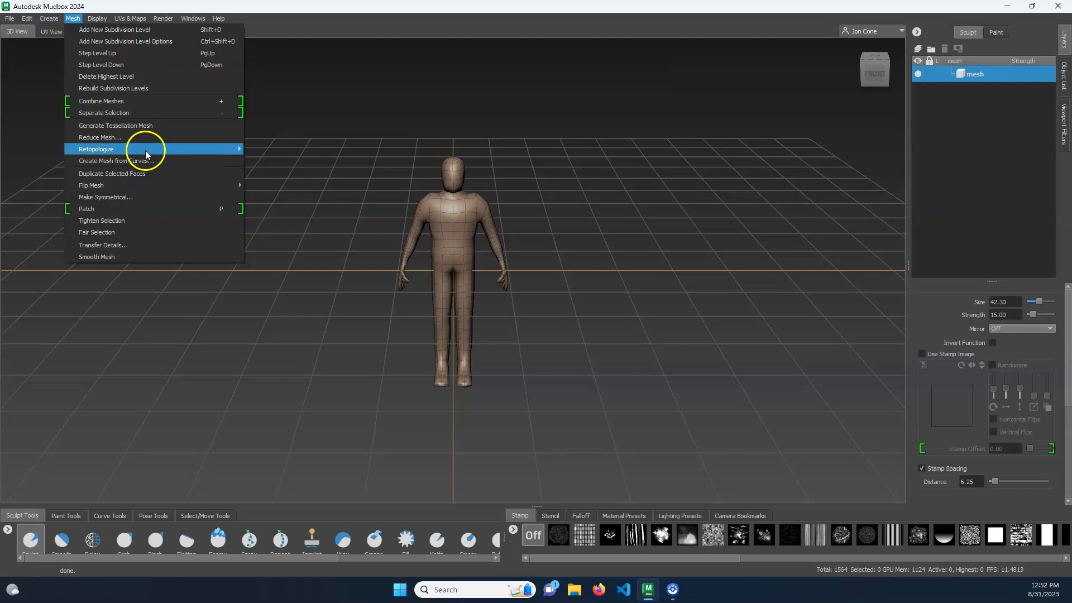
mouse_move(145, 150)
left_click(167, 125)
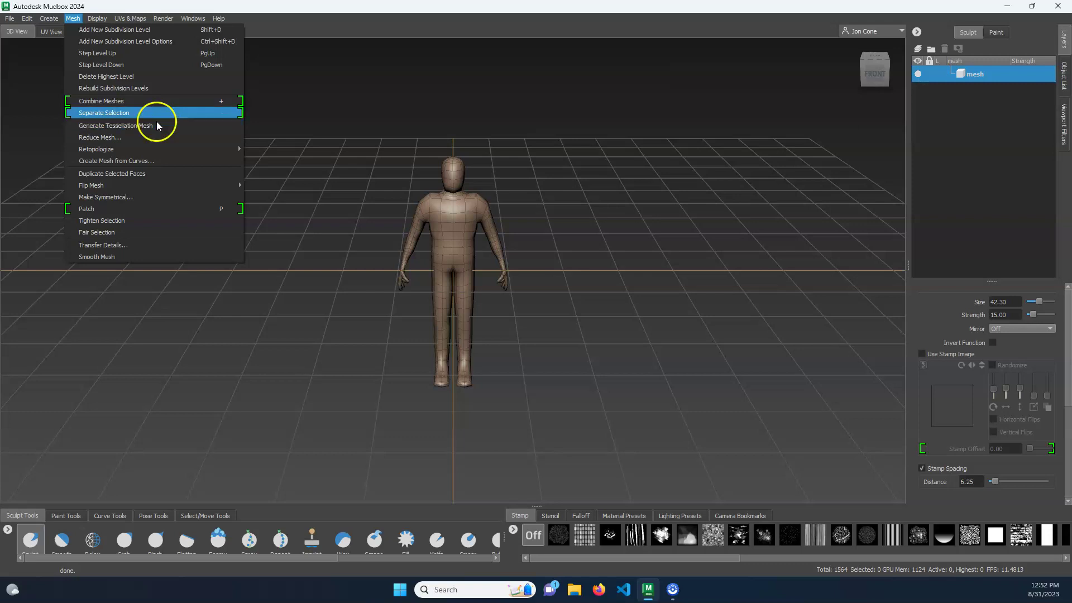
mouse_move(146, 152)
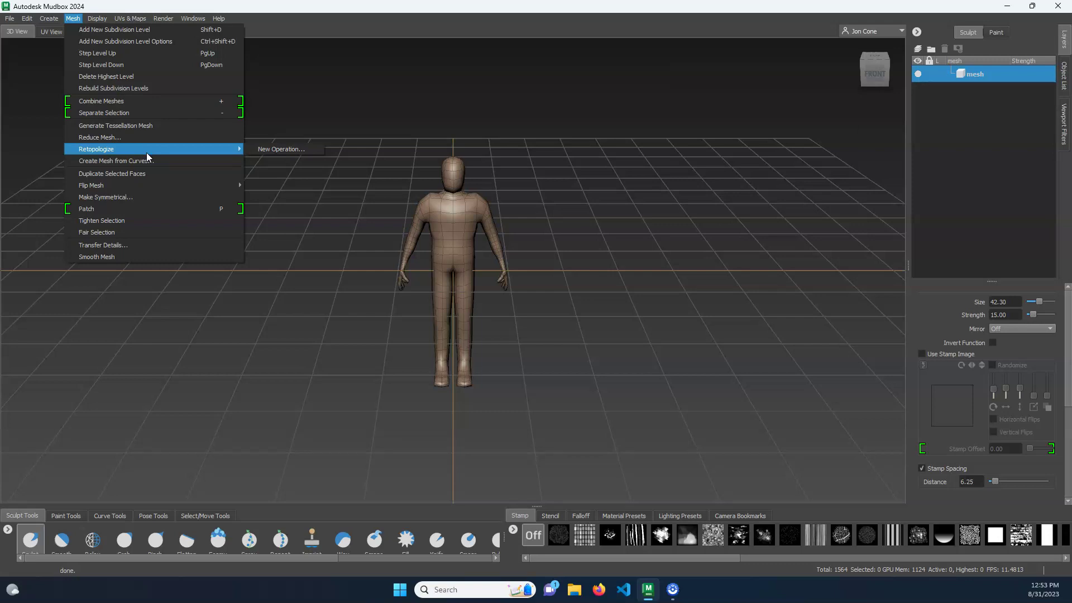
left_click(144, 150)
Step: Hide the grid in the 3D view
left_click(97, 19)
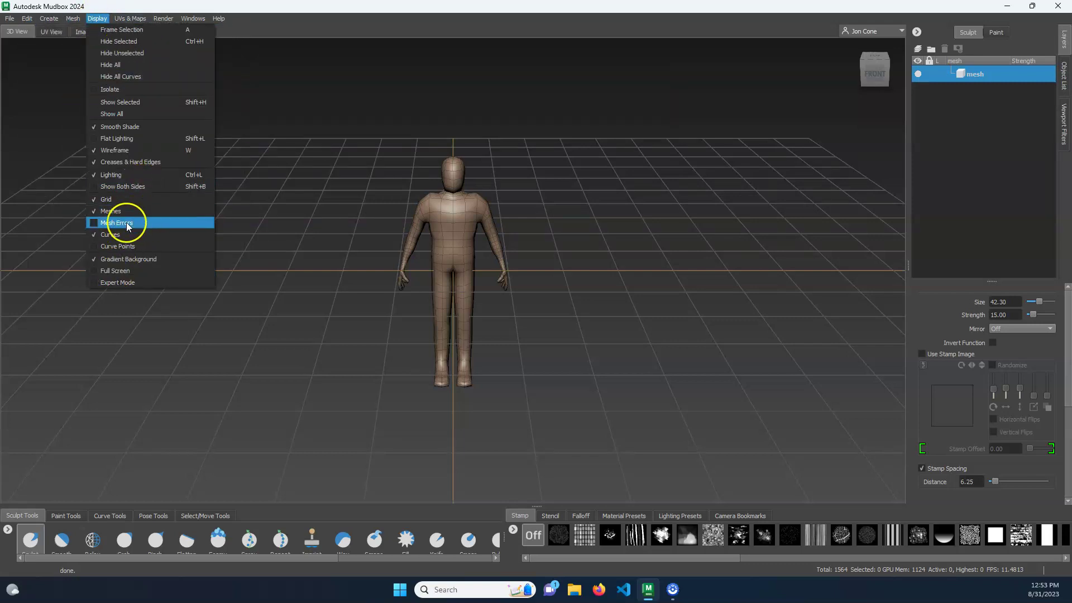
left_click(123, 199)
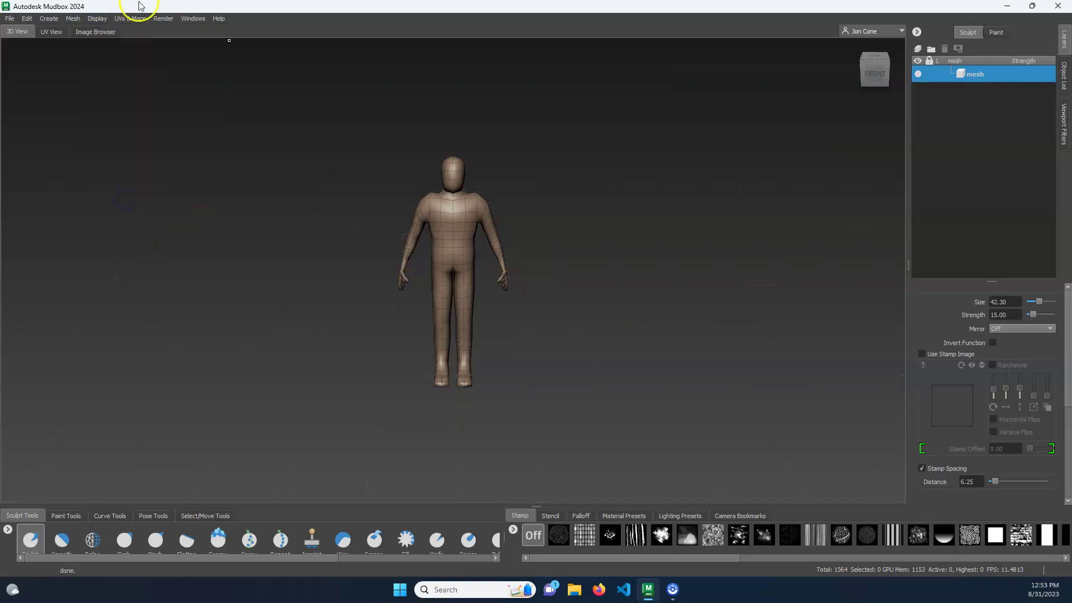
left_click(130, 19)
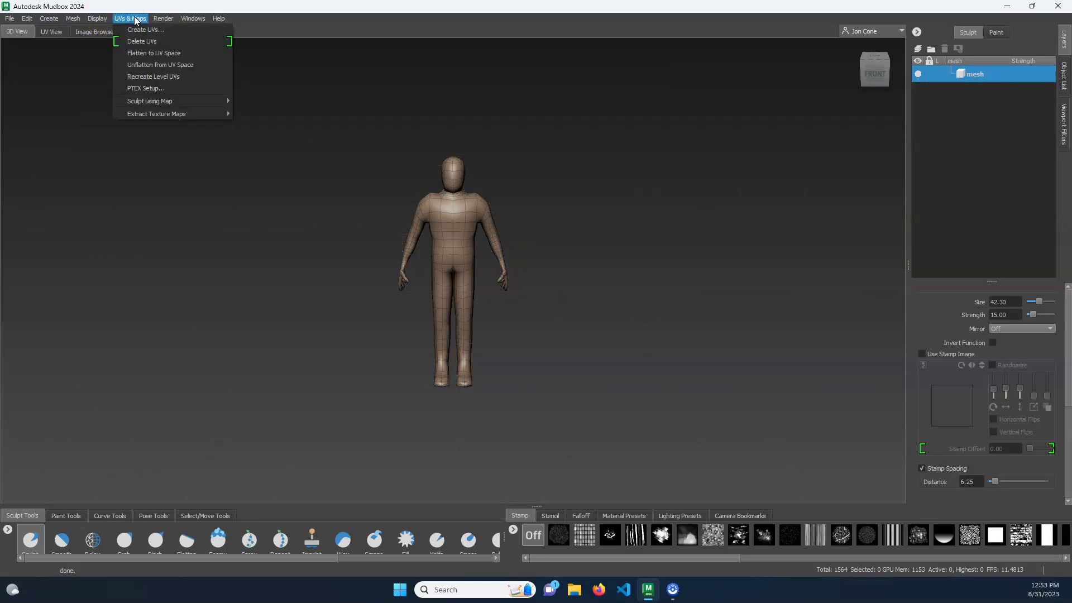
mouse_move(163, 19)
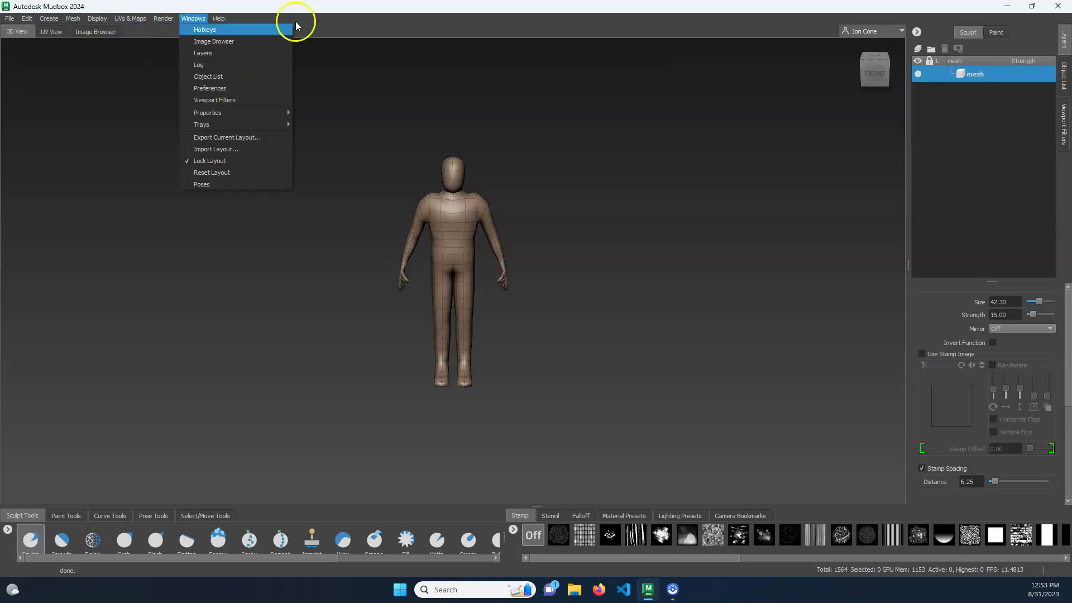
left_click(310, 16)
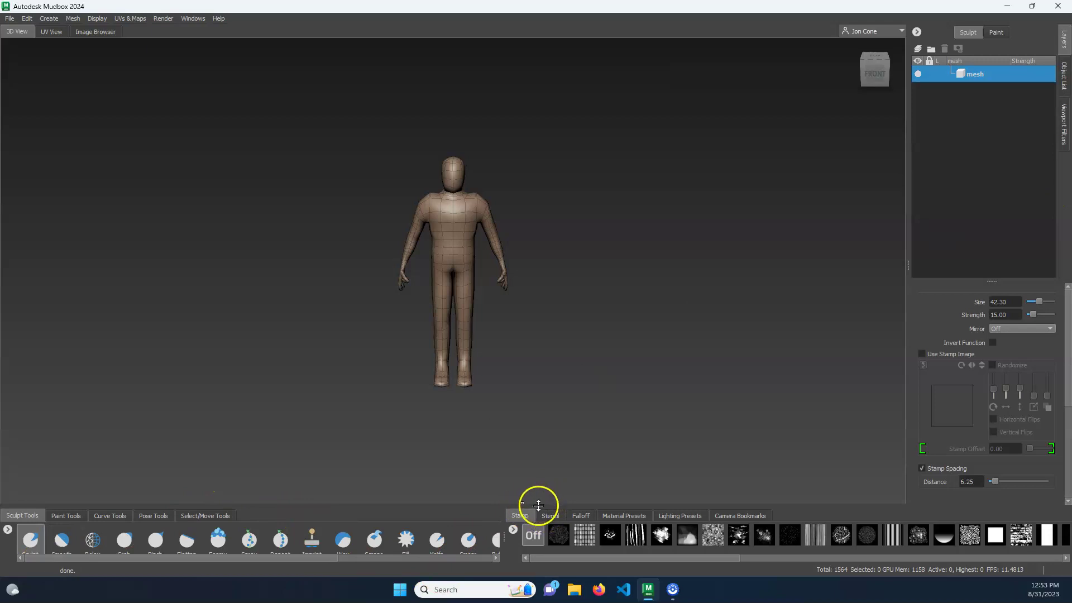
Step: Enlarge the tool and preset trays, then look through the paint, curve, pose and select/move tools before returning to the sculpt tools
left_click_drag(537, 505, 537, 486)
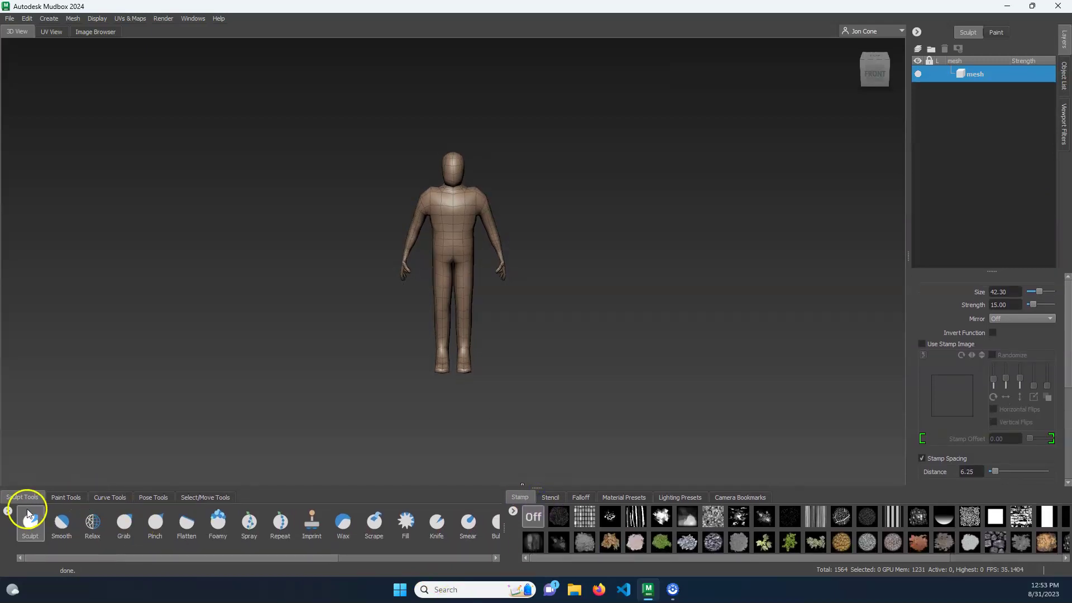
left_click(68, 497)
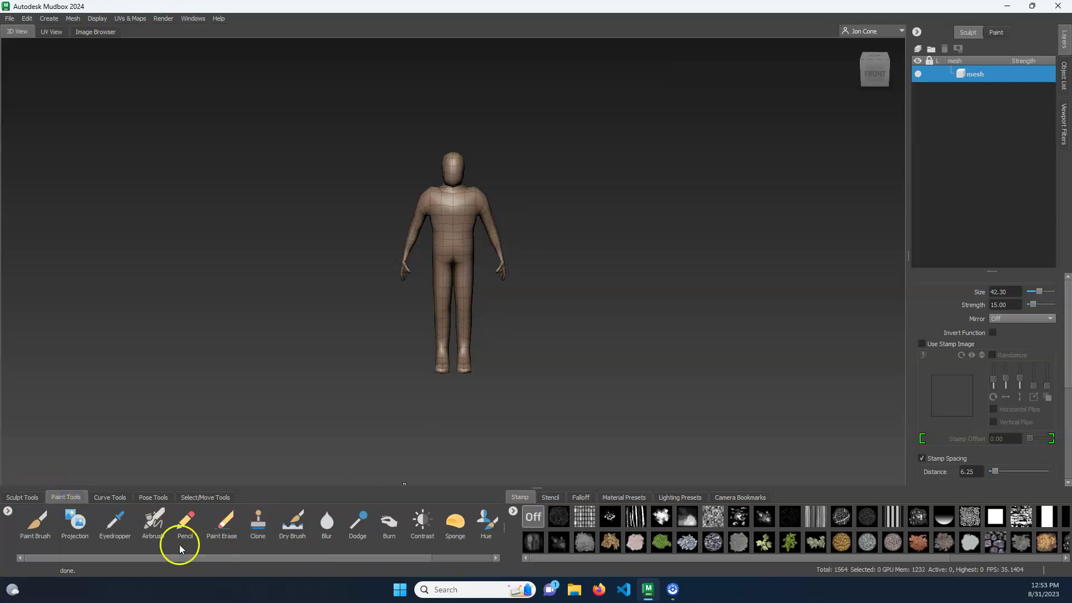
left_click(107, 497)
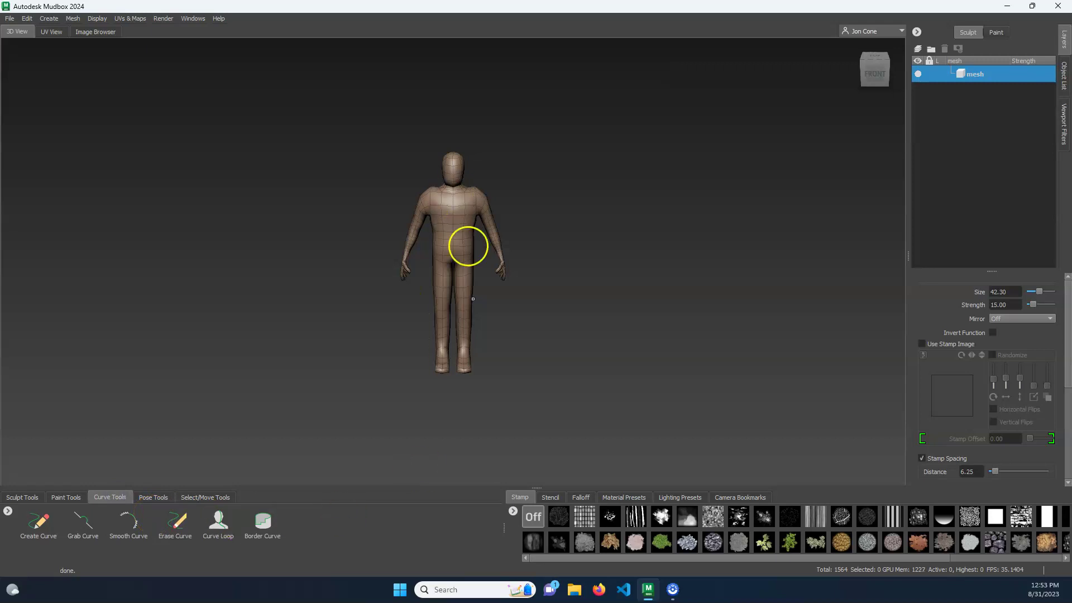
left_click(153, 497)
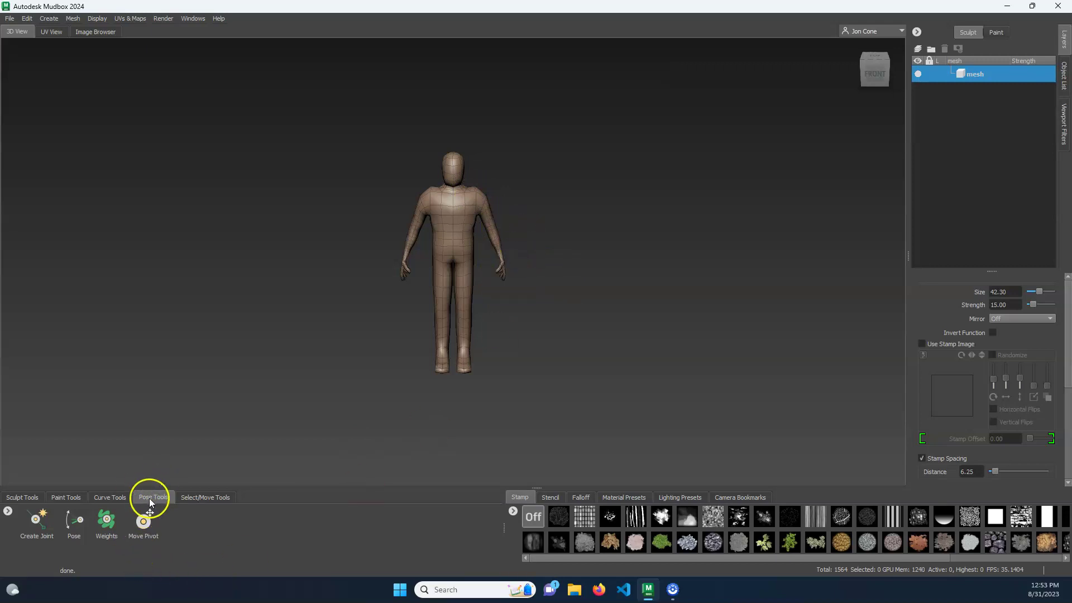
left_click(196, 497)
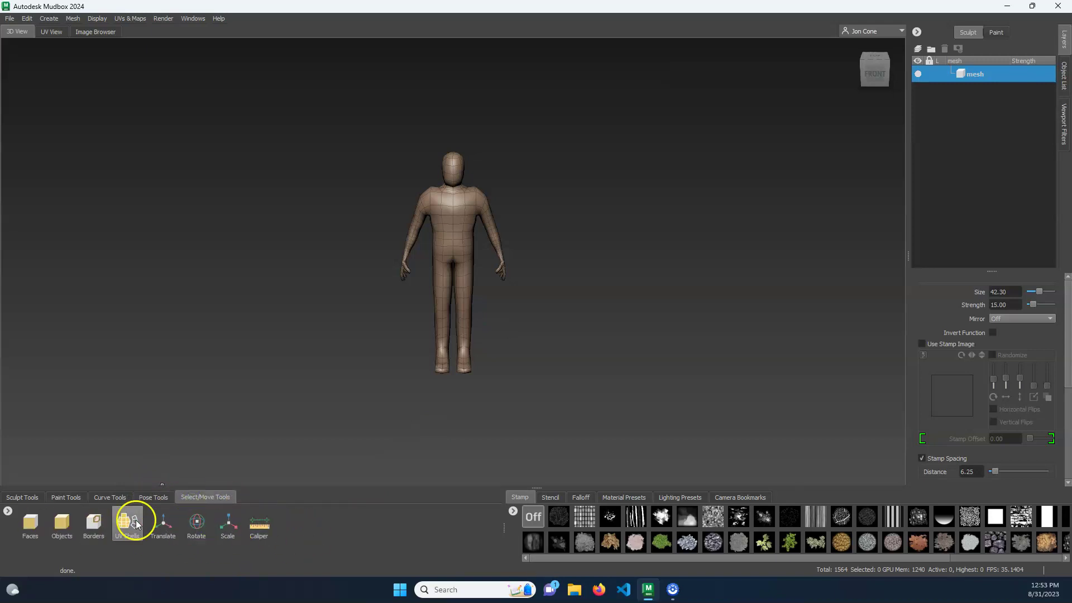
left_click(30, 497)
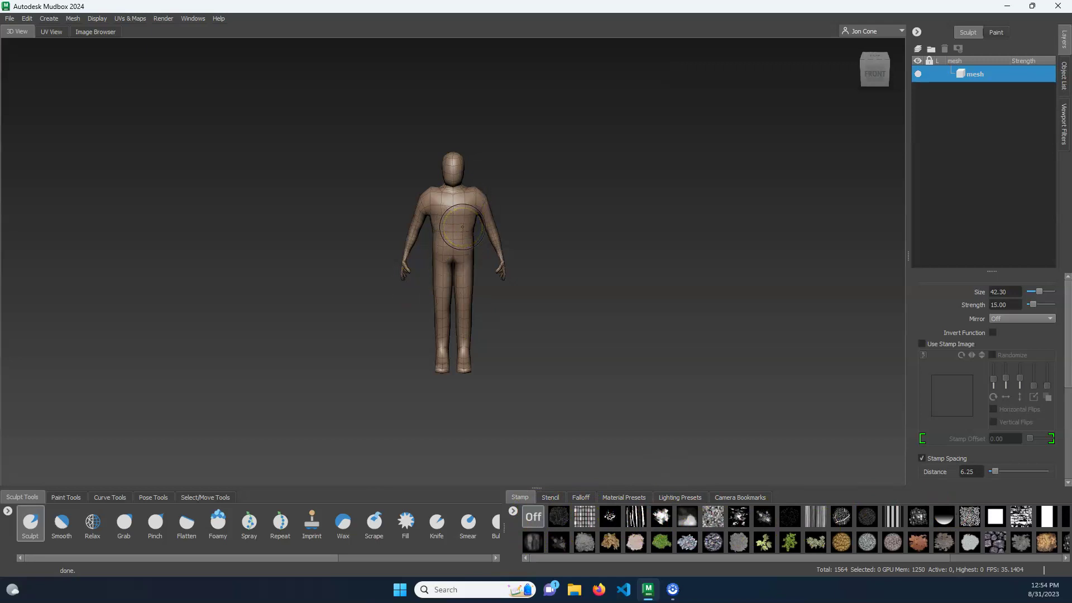
Step: Examine the stencils, falloffs, material presets, lighting presets and camera bookmarks, viewing the figure from both sides, and return to the falloffs
left_click(550, 497)
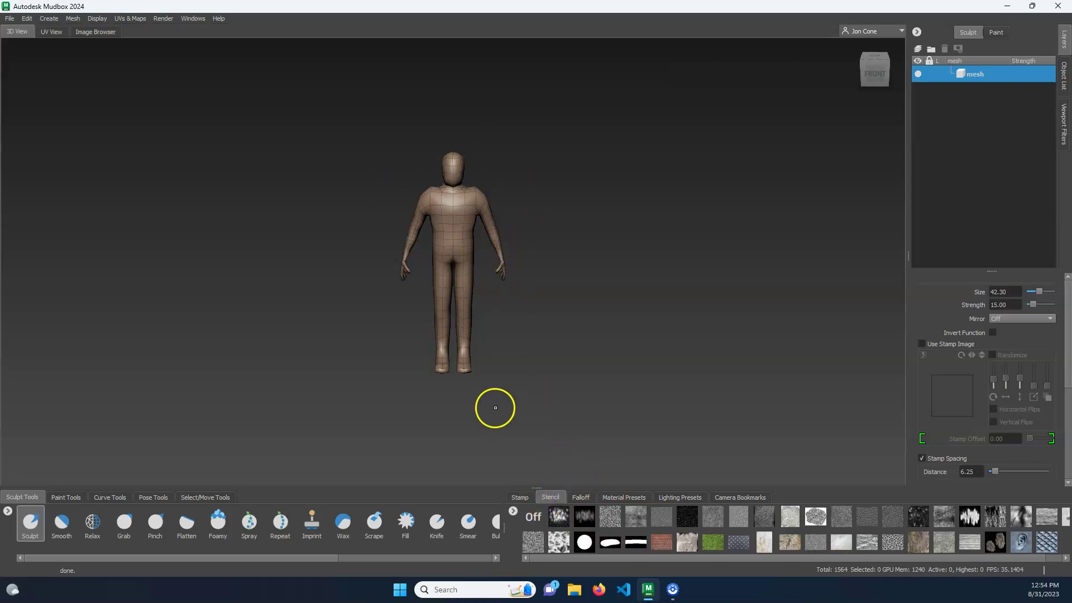
left_click(588, 501)
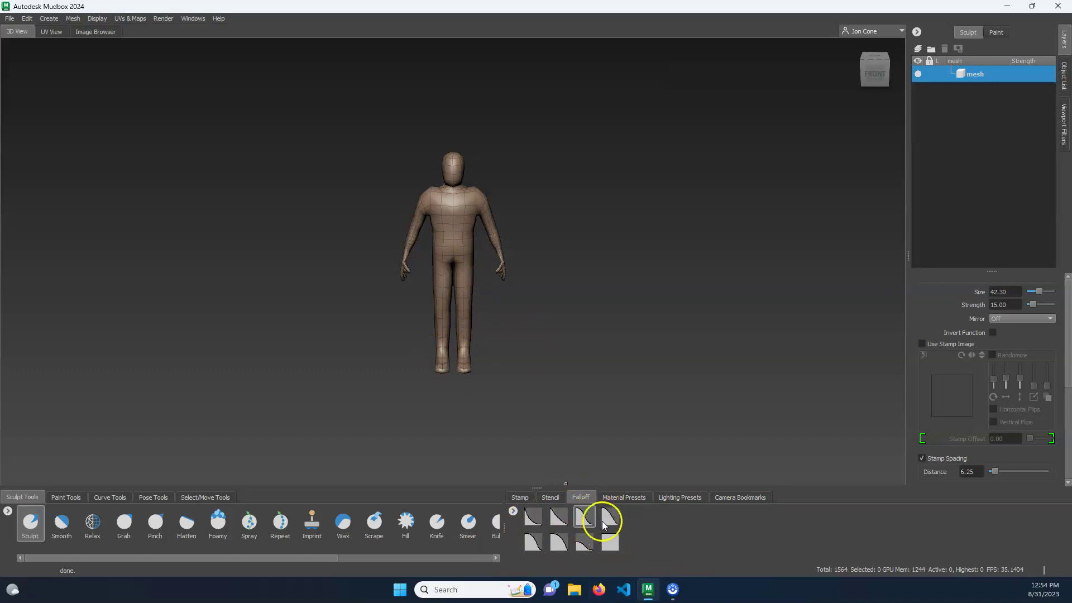
left_click(641, 497)
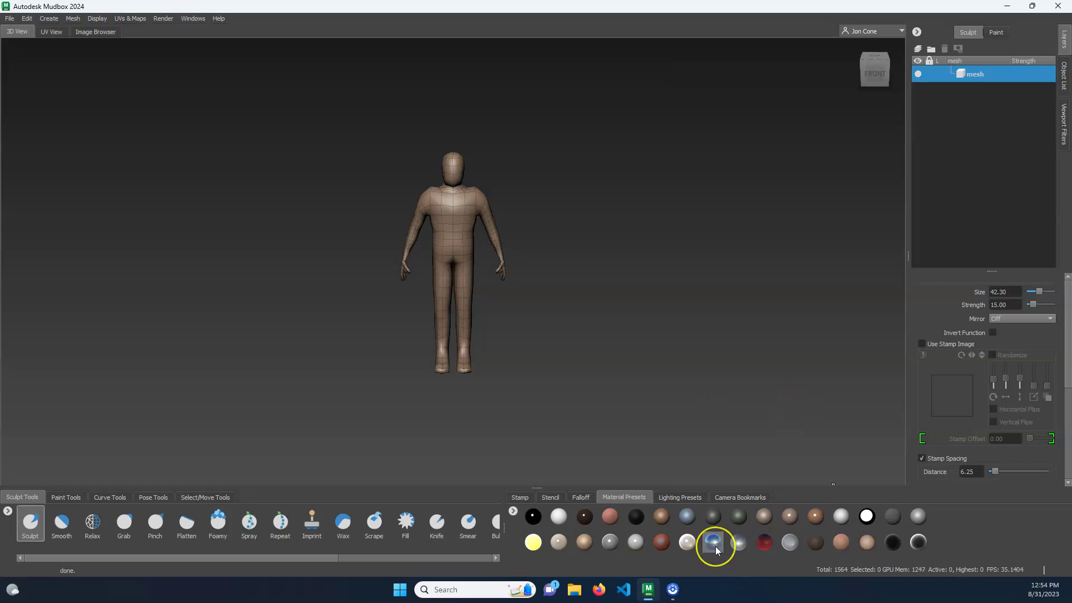
mouse_move(715, 546)
left_click(679, 495)
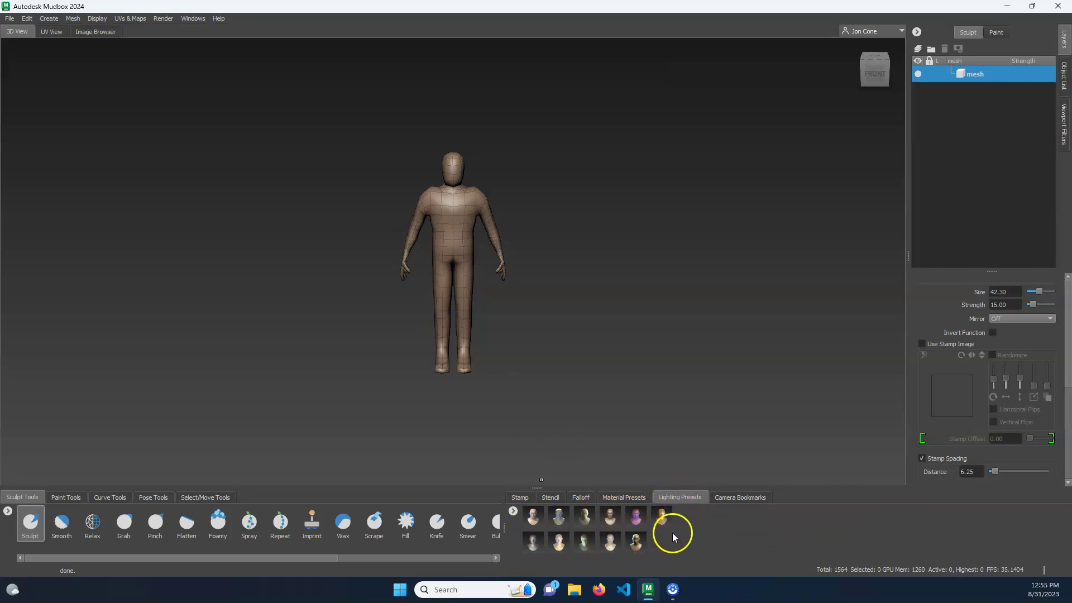
left_click(738, 497)
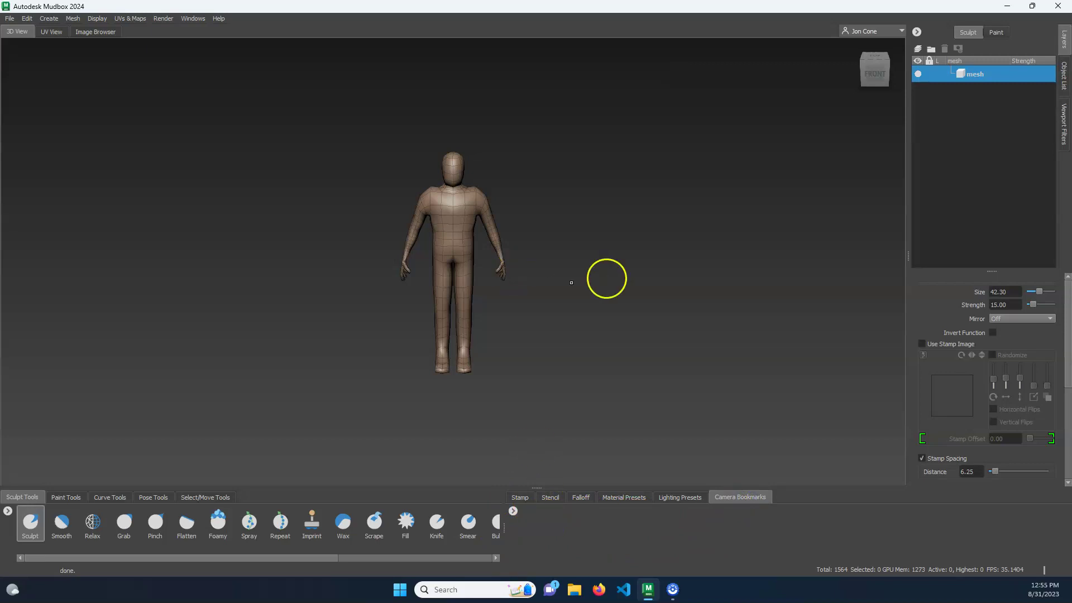
left_click_drag(587, 321, 478, 290, "alt")
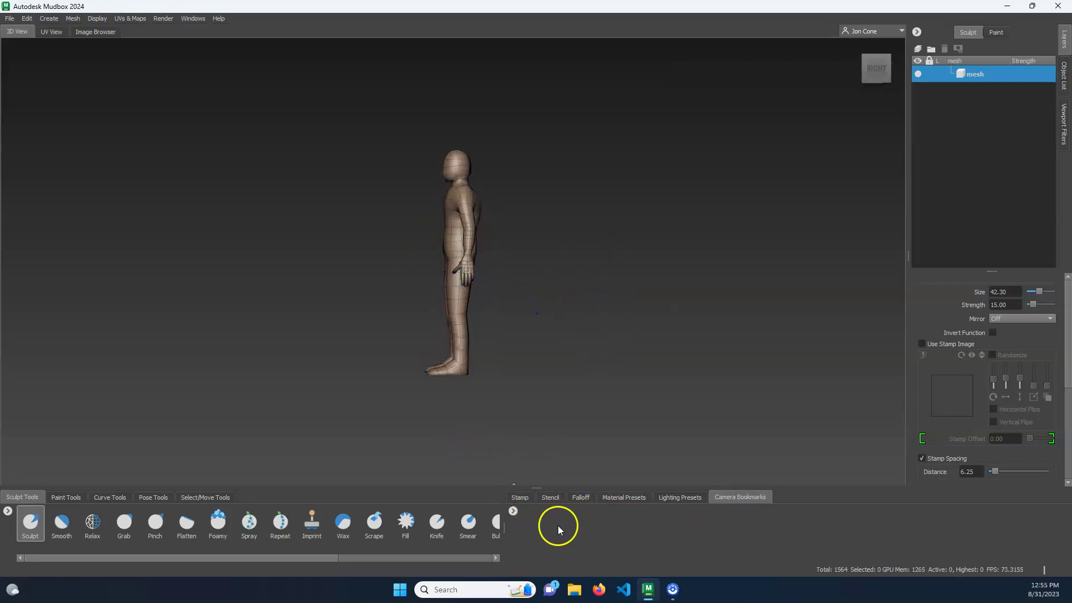
left_click_drag(335, 311, 758, 318, "alt")
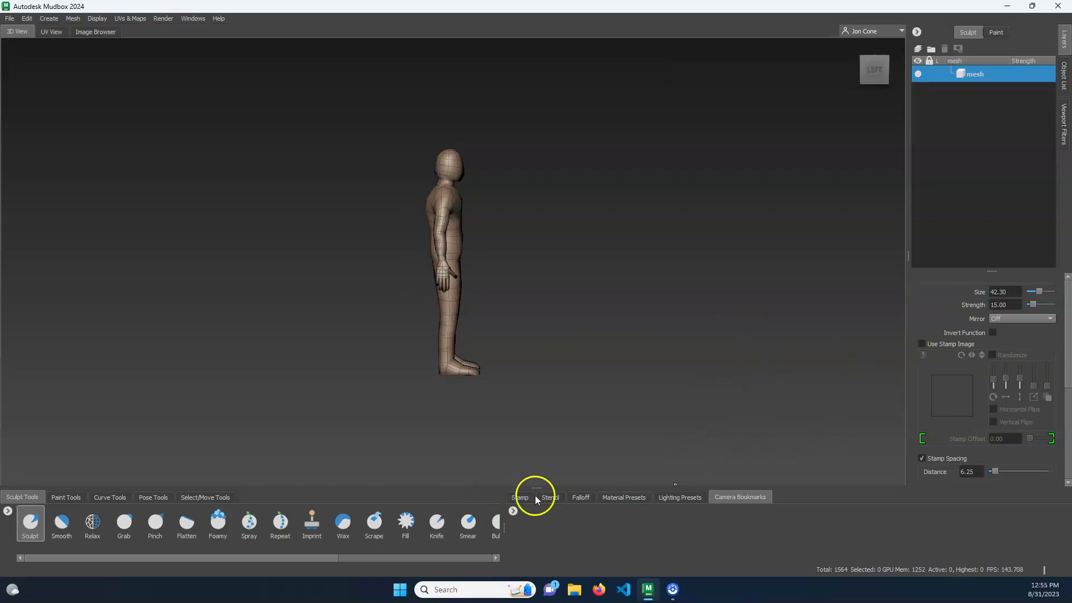
left_click(586, 498)
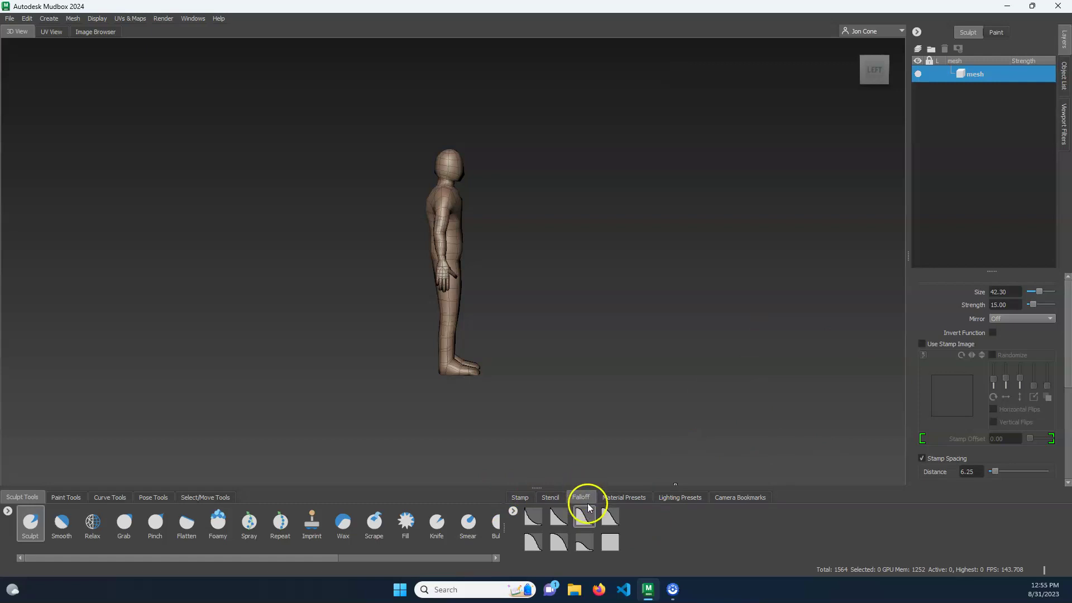
Step: Compare the mesh's paint and sculpt layers, and look over the scene's object list
left_click(995, 32)
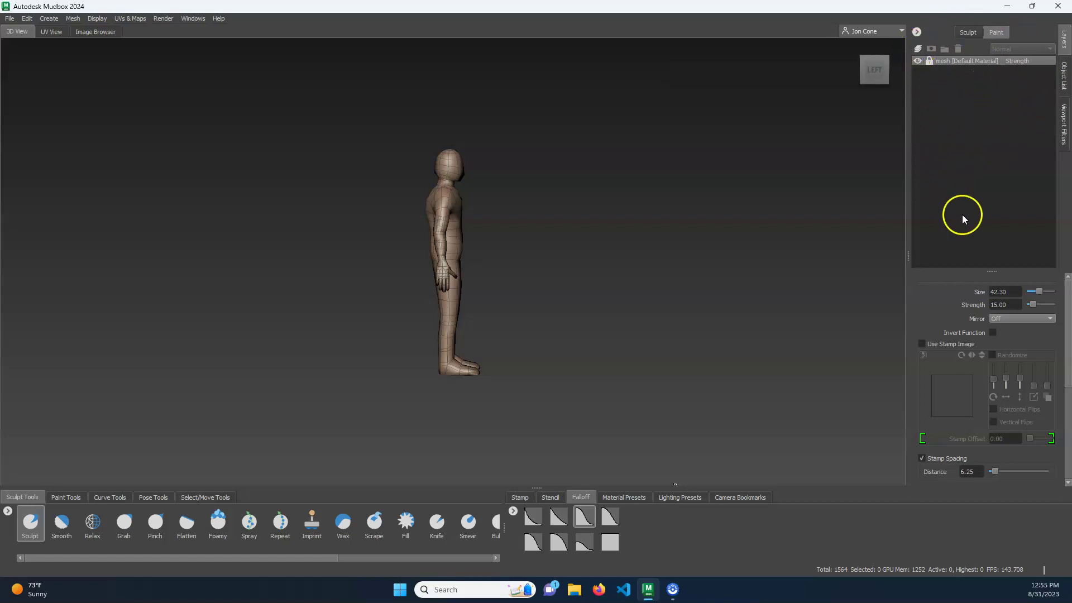
left_click(961, 30)
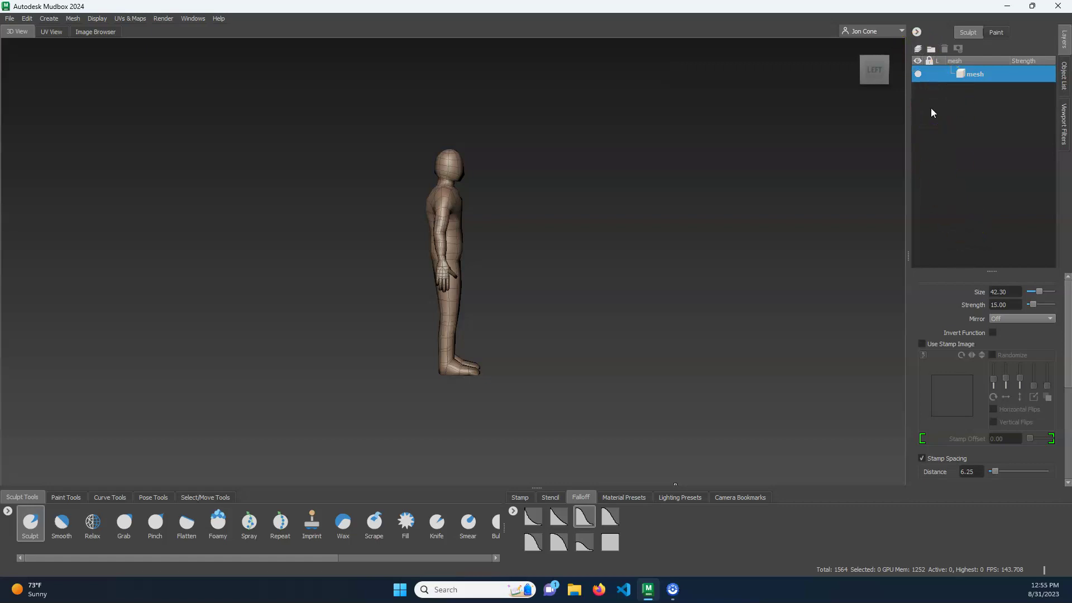
left_click(996, 32)
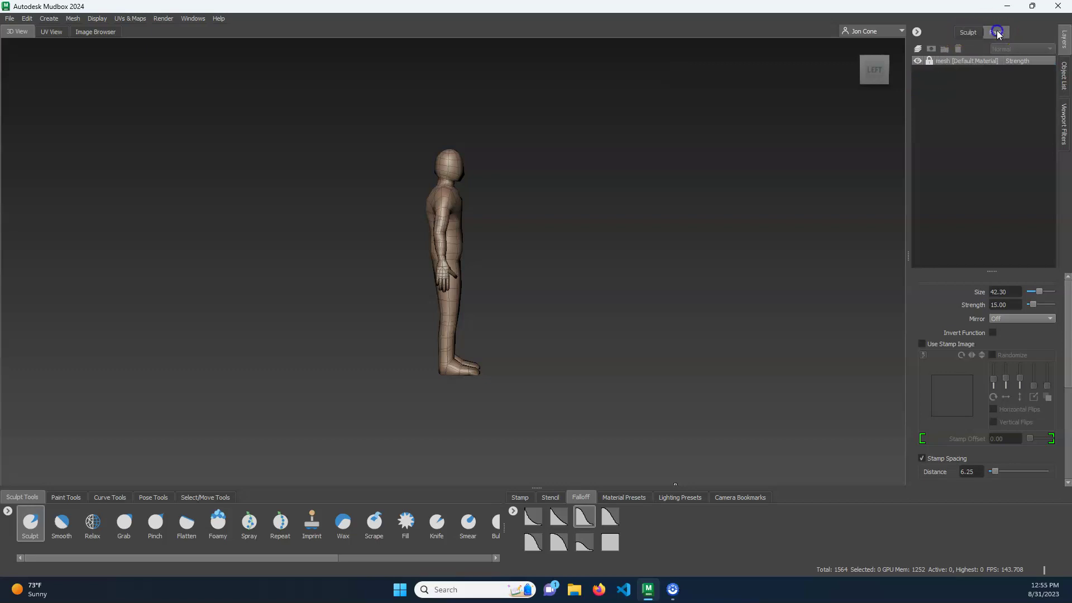
left_click(966, 31)
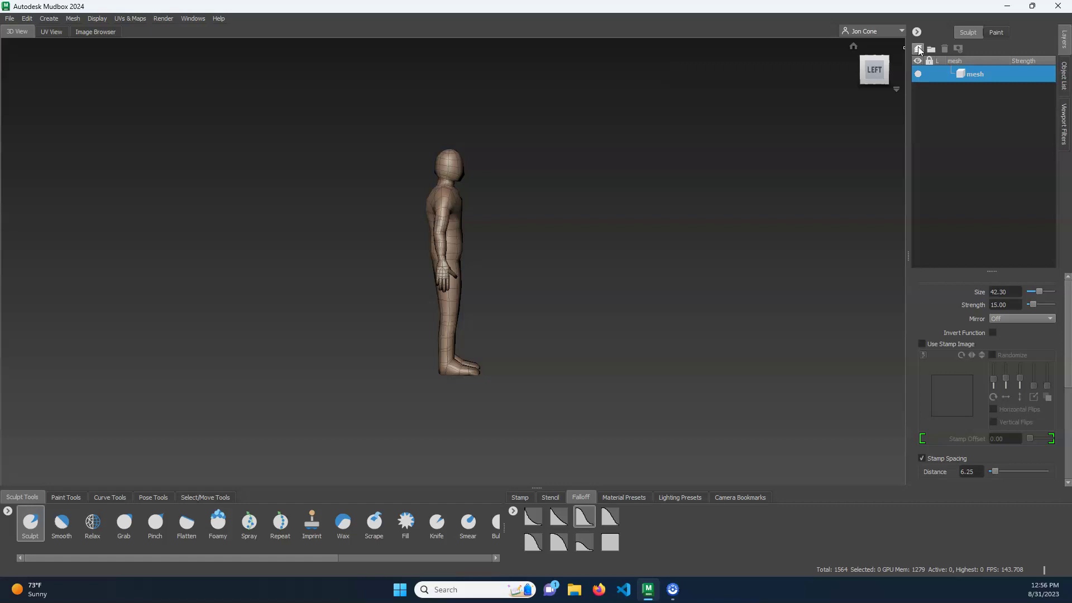
left_click(989, 199)
left_click(1065, 77)
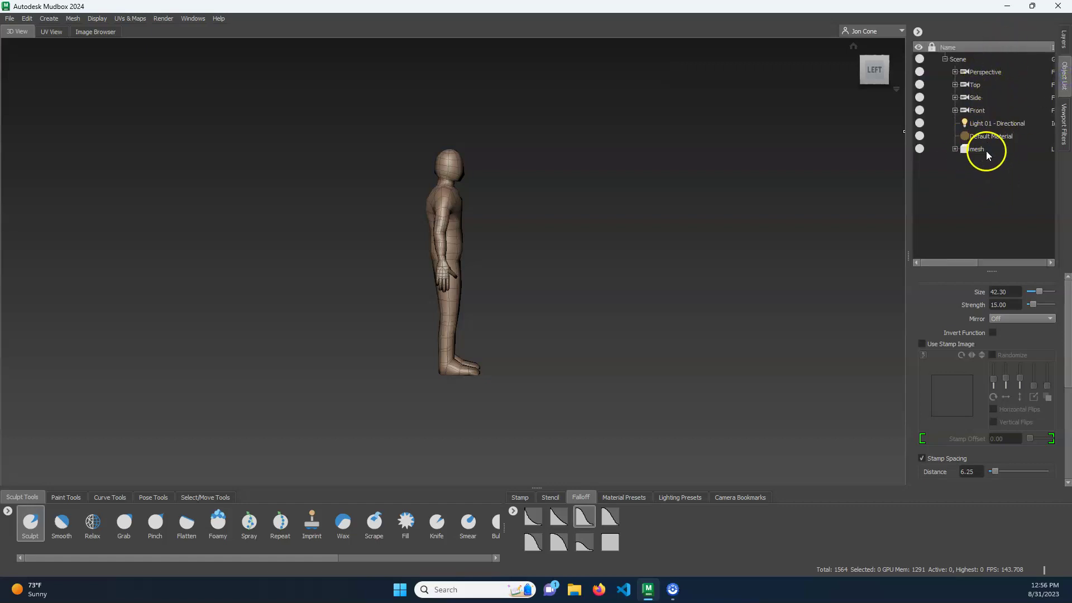
Step: Turn on the Ambient Occlusion viewport filter and inspect its shading up close on the figure's torso and legs
left_click(1063, 124)
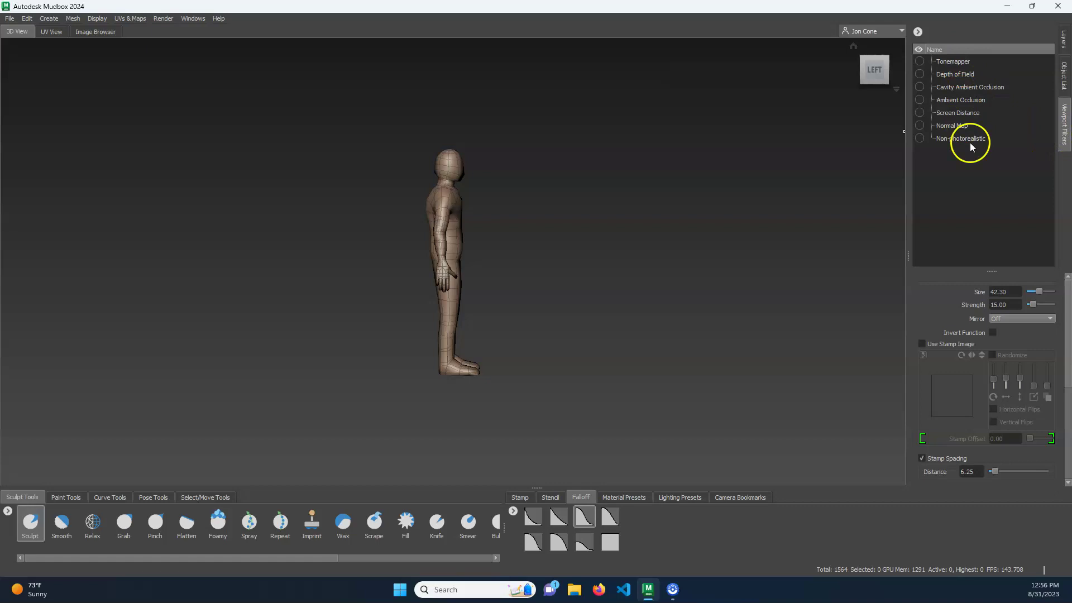
left_click(919, 101)
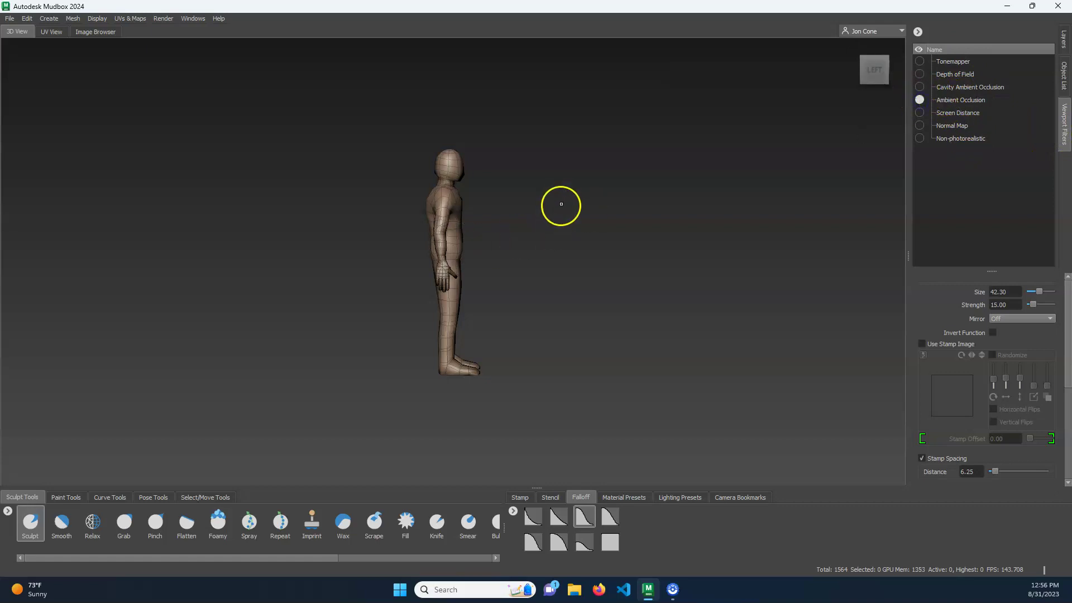
left_click_drag(536, 233, 468, 264, "alt")
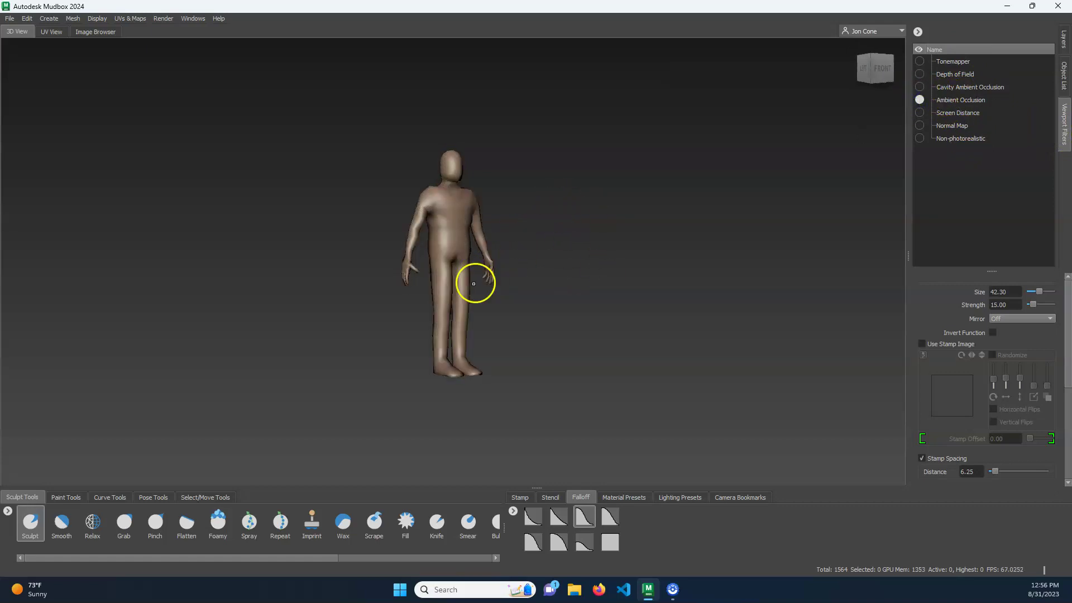
scroll(522, 261, "up", 5)
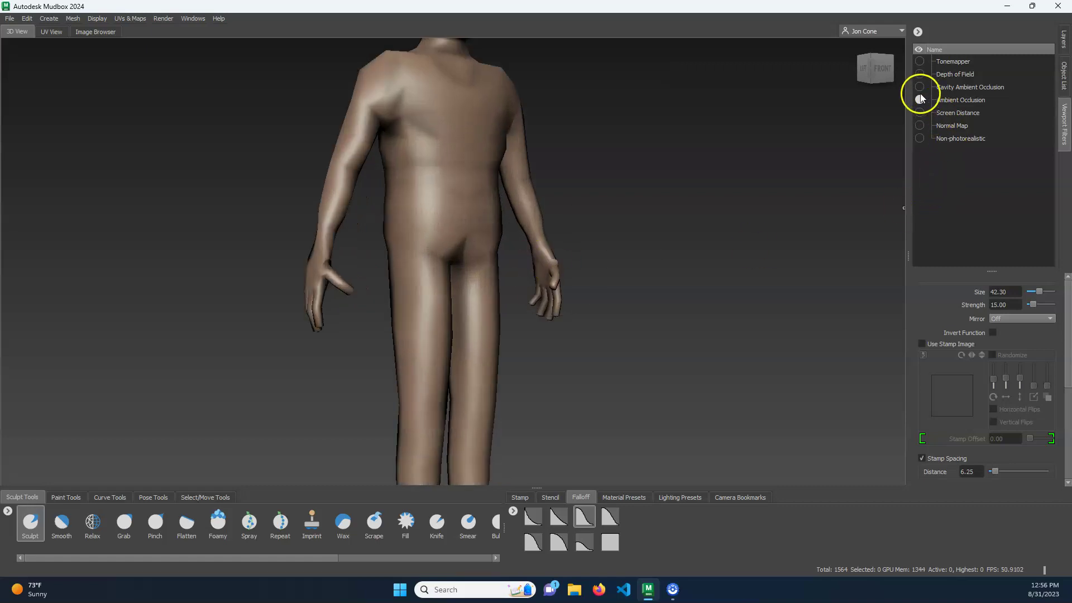
Step: Compare the figure's shading with the Ambient Occlusion viewport filter switched on and off
left_click(920, 101)
left_click(921, 101)
left_click(921, 101)
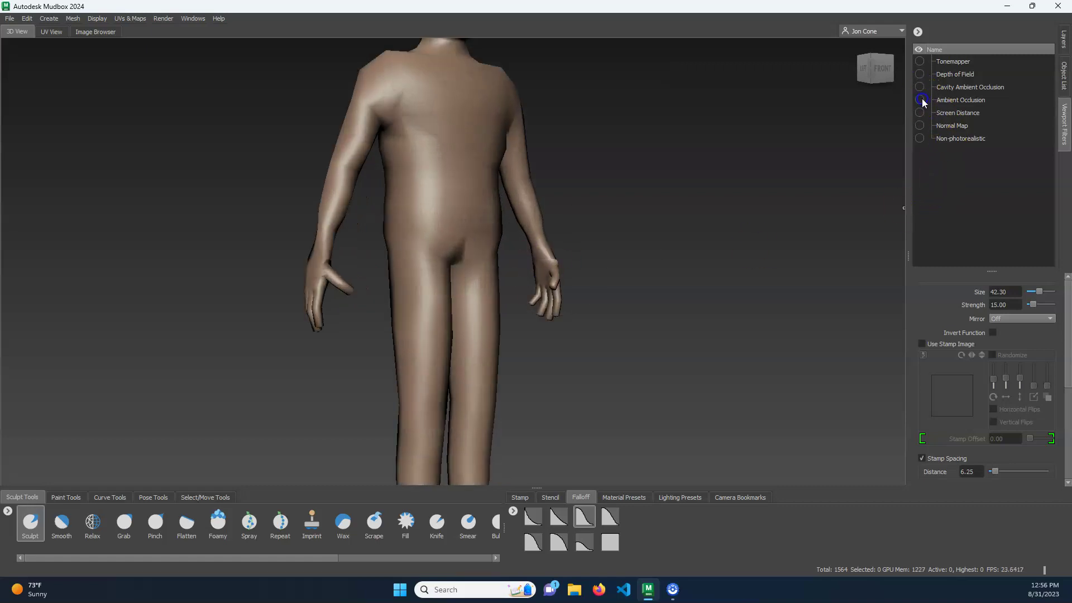
left_click(920, 102)
left_click(919, 100)
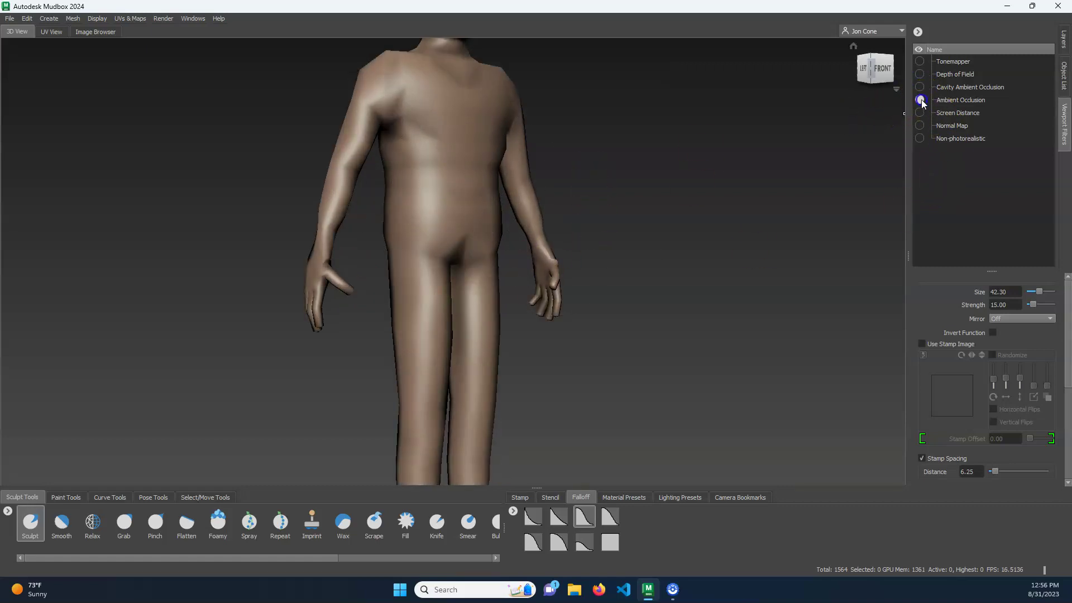
Step: Preview the Depth of Field filter on the figure, turn it off, and return to the mesh's sculpt layers
left_click(920, 75)
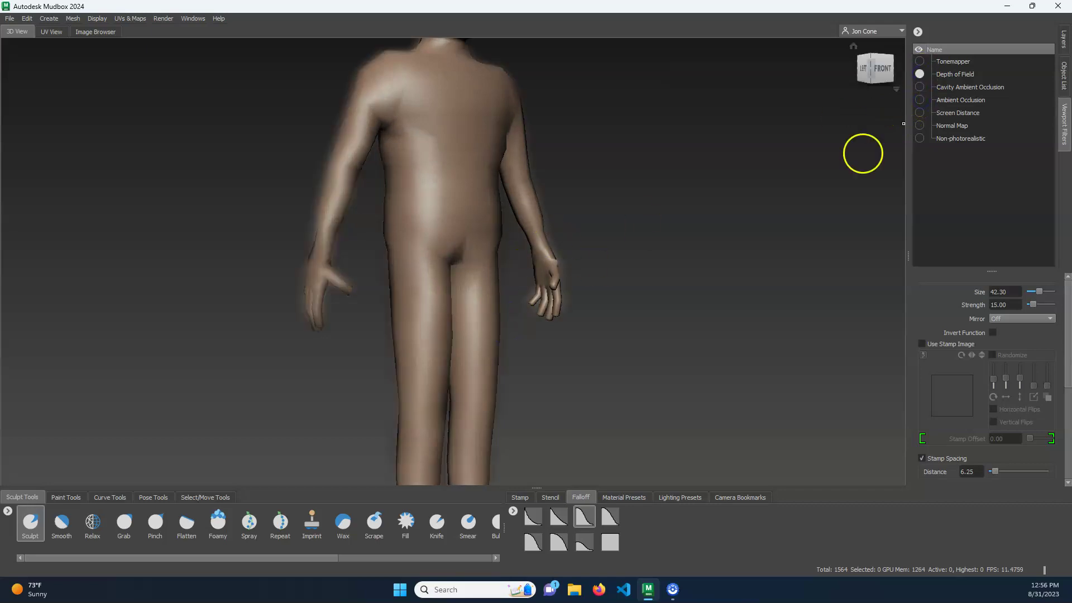
left_click(920, 74)
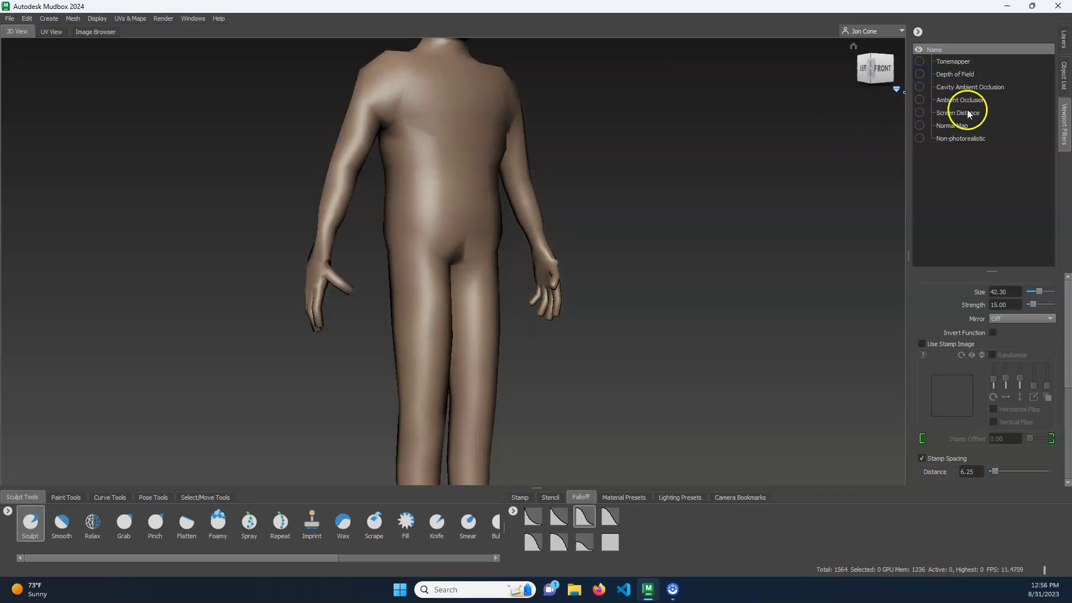
left_click(1062, 40)
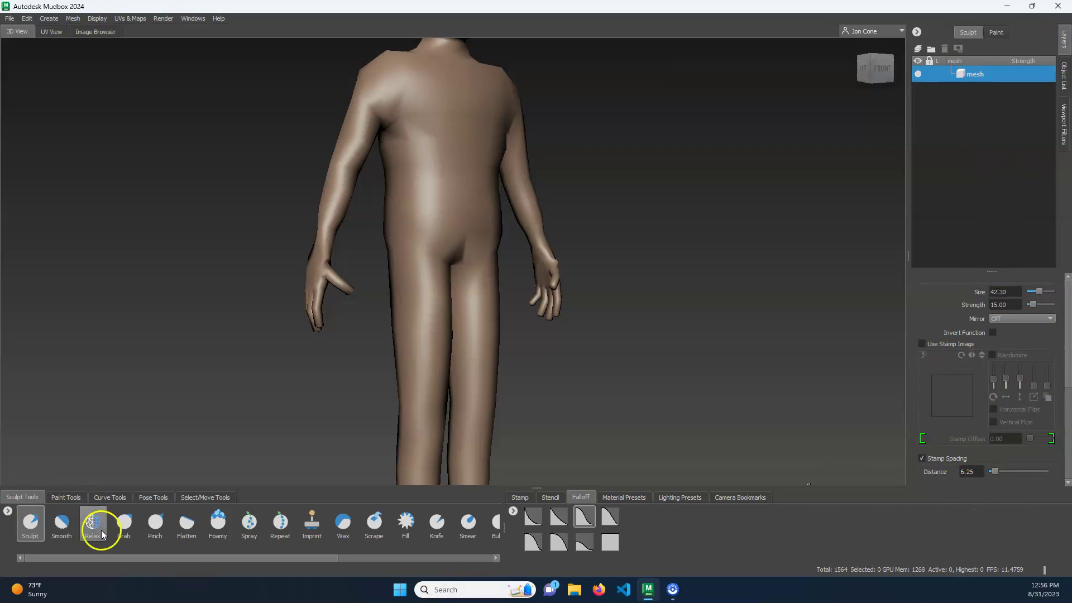
Step: Cycle through the first seven sculpt brushes by their tray order, ending on Foamy
left_click(61, 521)
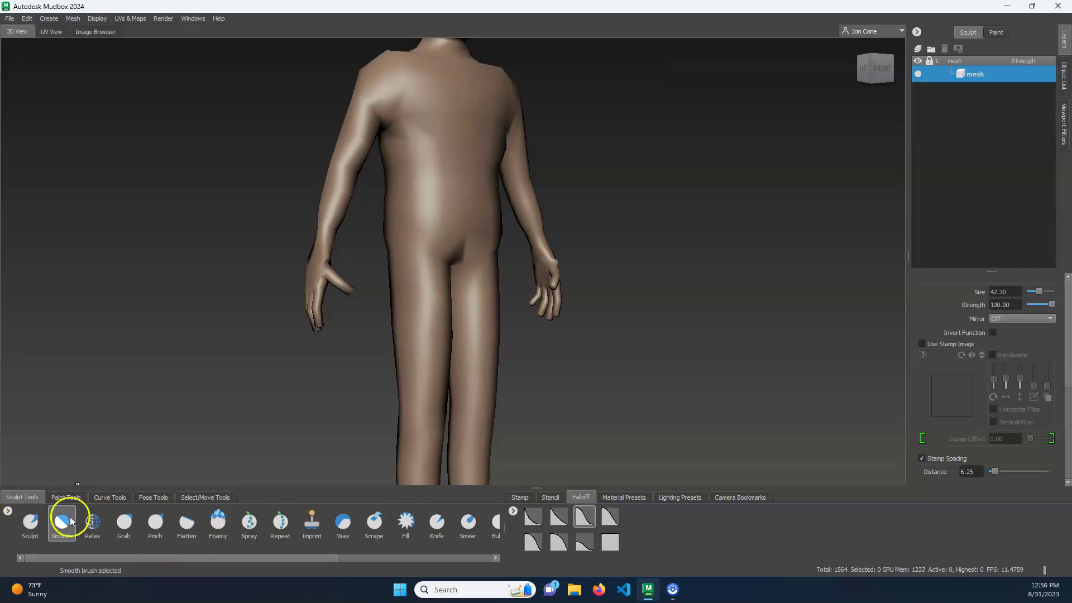
key("1")
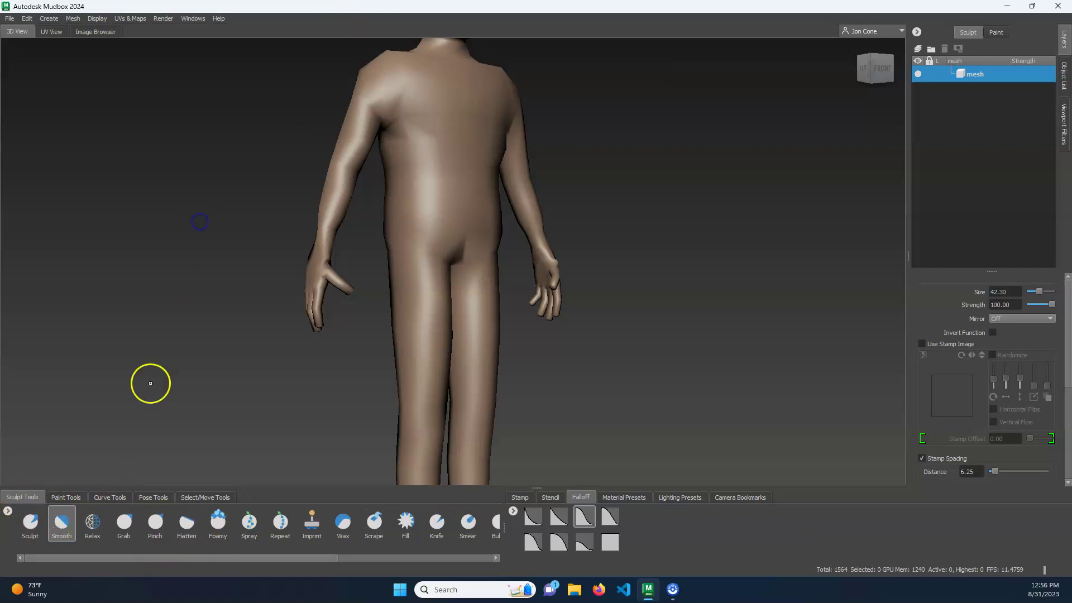
key("2")
key("3")
key("4")
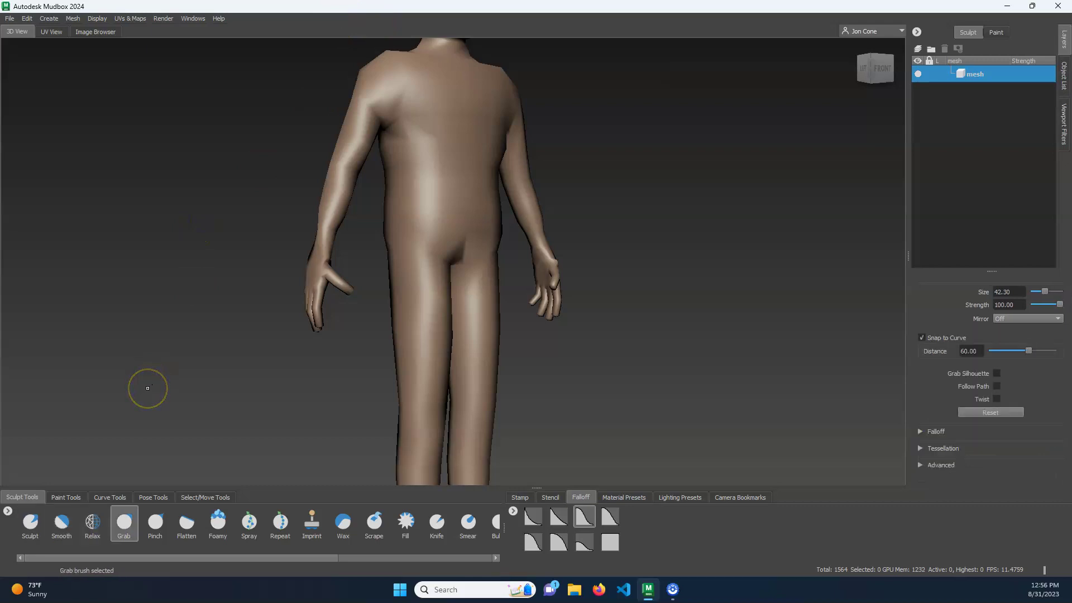
key("5")
key("6")
key("7")
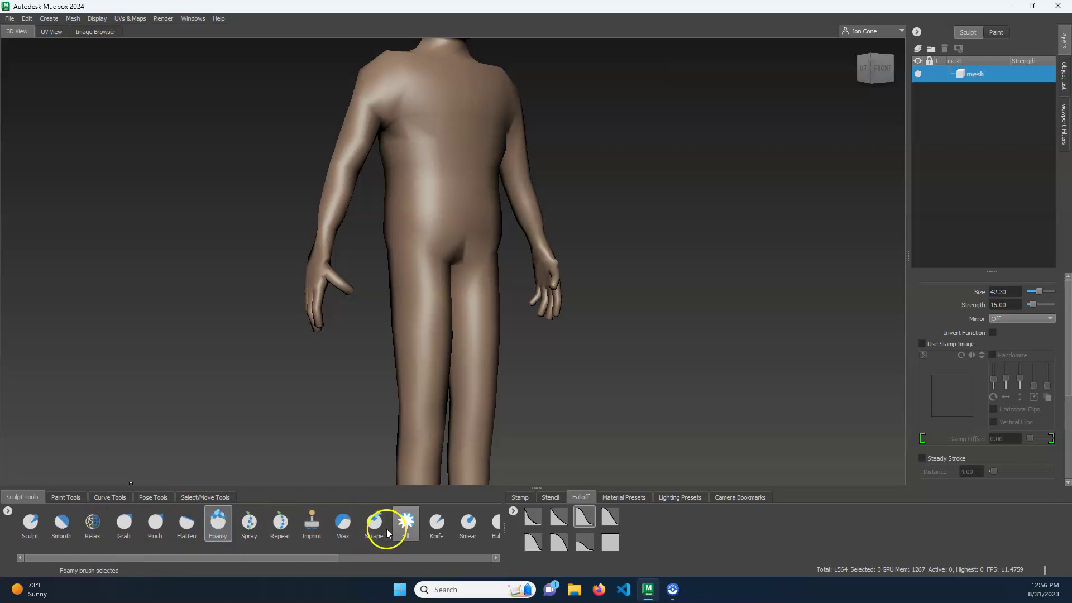
Step: Move the Bulge brush between Grab and Pinch in the sculpt tools, and look over the remaining brushes through Erase
left_click_drag(307, 557, 352, 549)
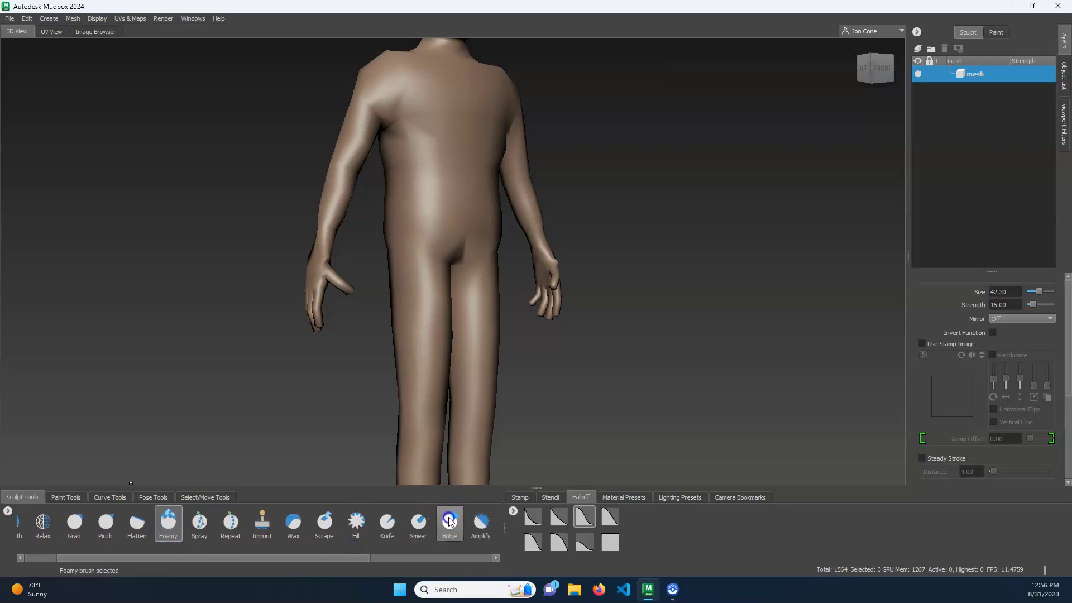
left_click_drag(450, 520, 188, 527)
scroll(188, 529, "up", 3)
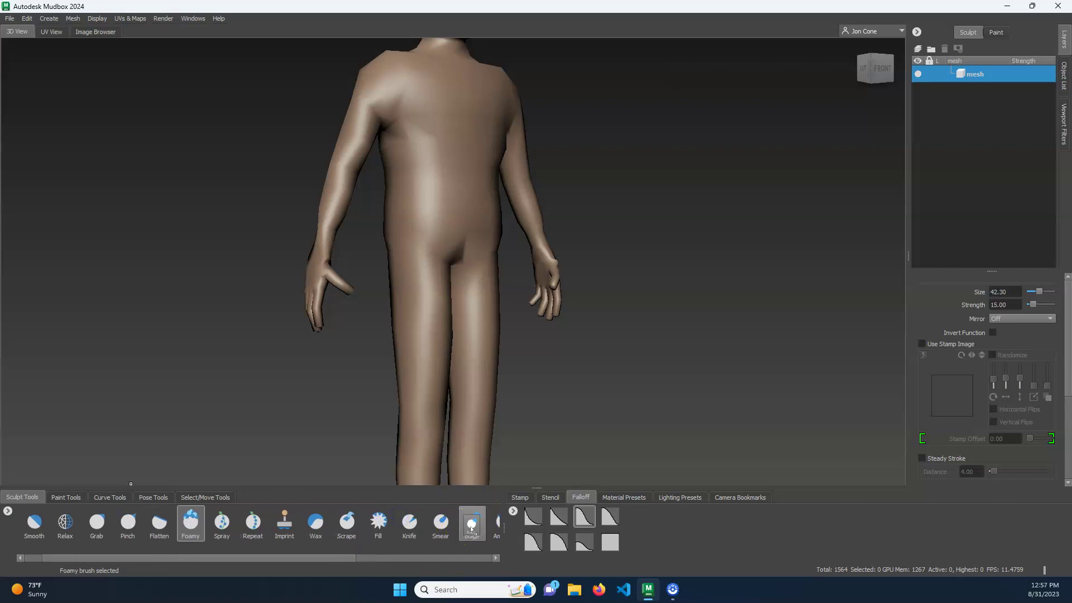
mouse_move(391, 538)
left_mouse_down()
mouse_move(118, 518)
mouse_move(108, 532)
mouse_move(109, 522)
left_mouse_up()
left_click(217, 516)
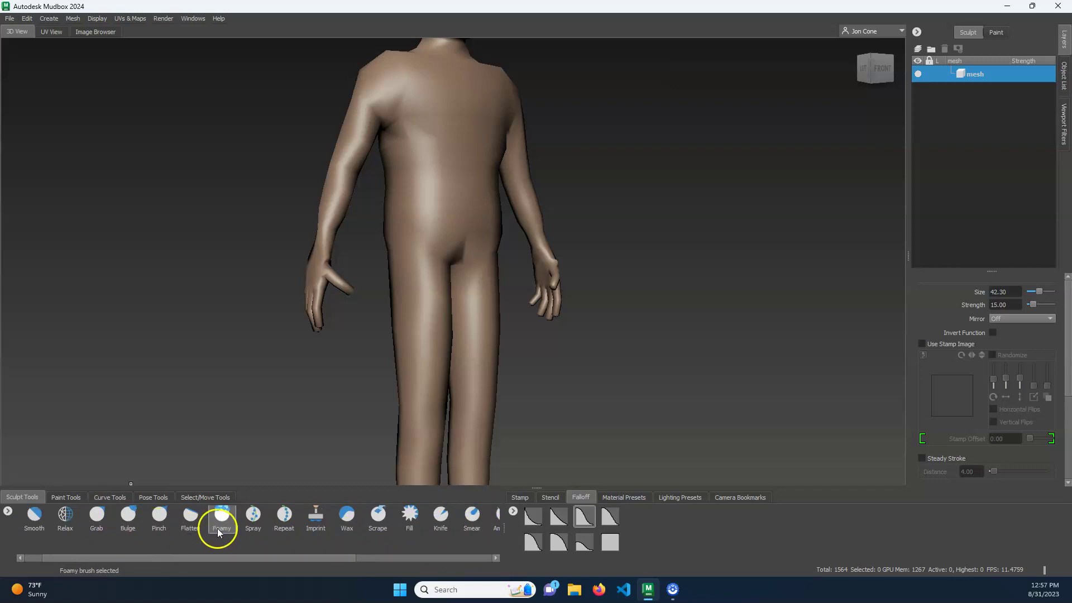
left_click(115, 525)
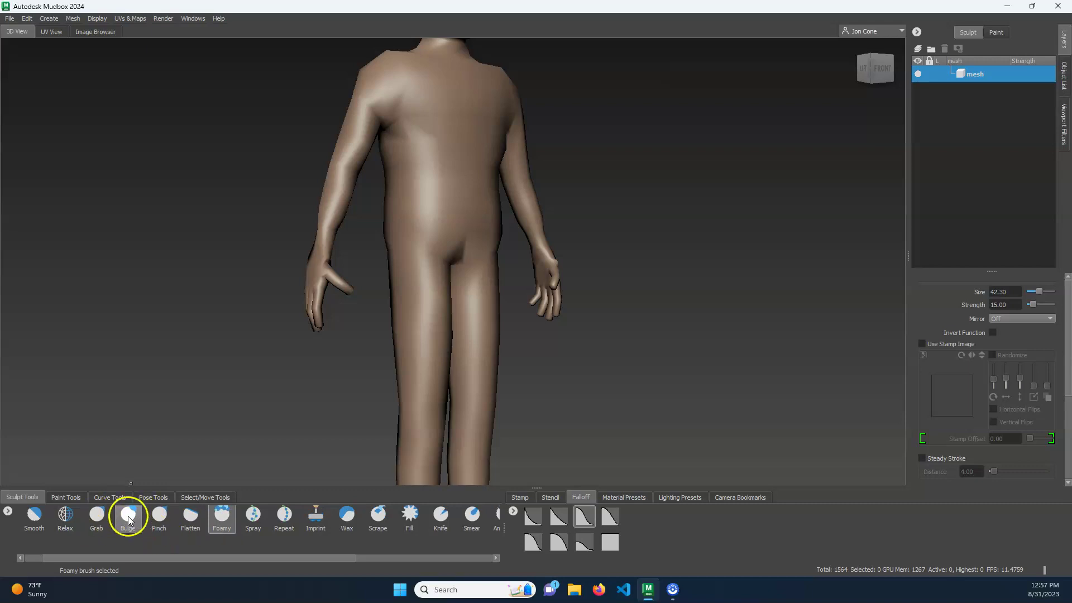
left_click_drag(313, 557, 472, 569)
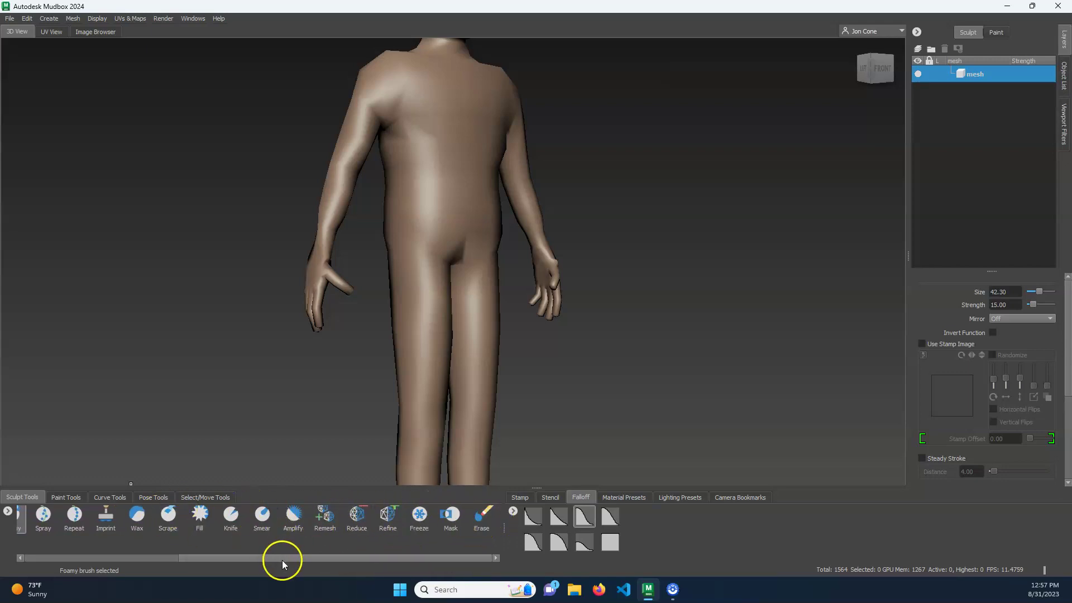
left_click_drag(282, 559, 89, 548)
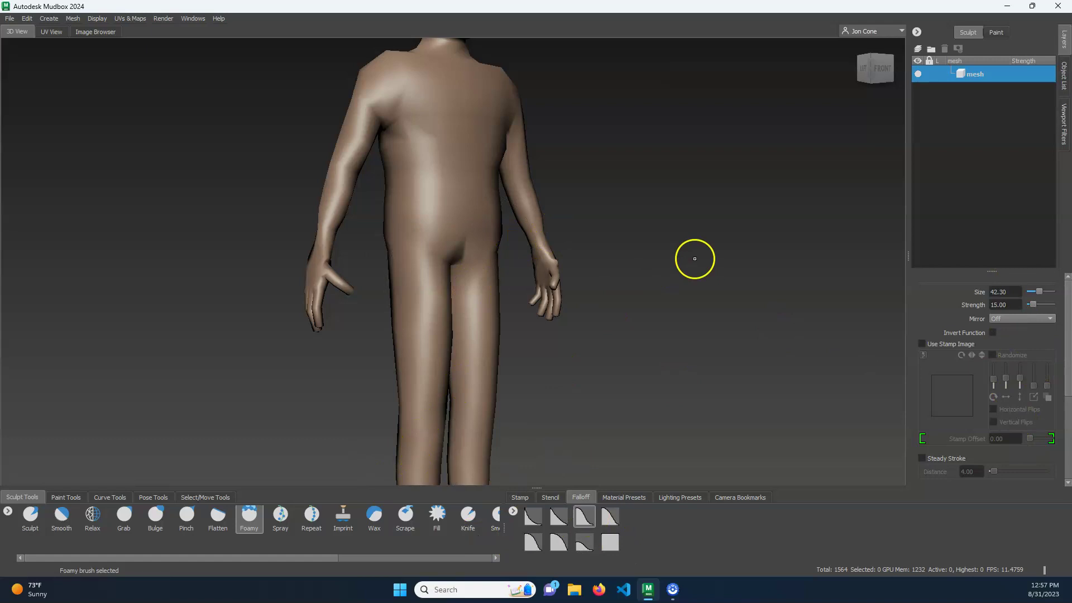
Step: Display the wireframe over the whole figure, seen from the front
scroll(660, 259, "down", 3)
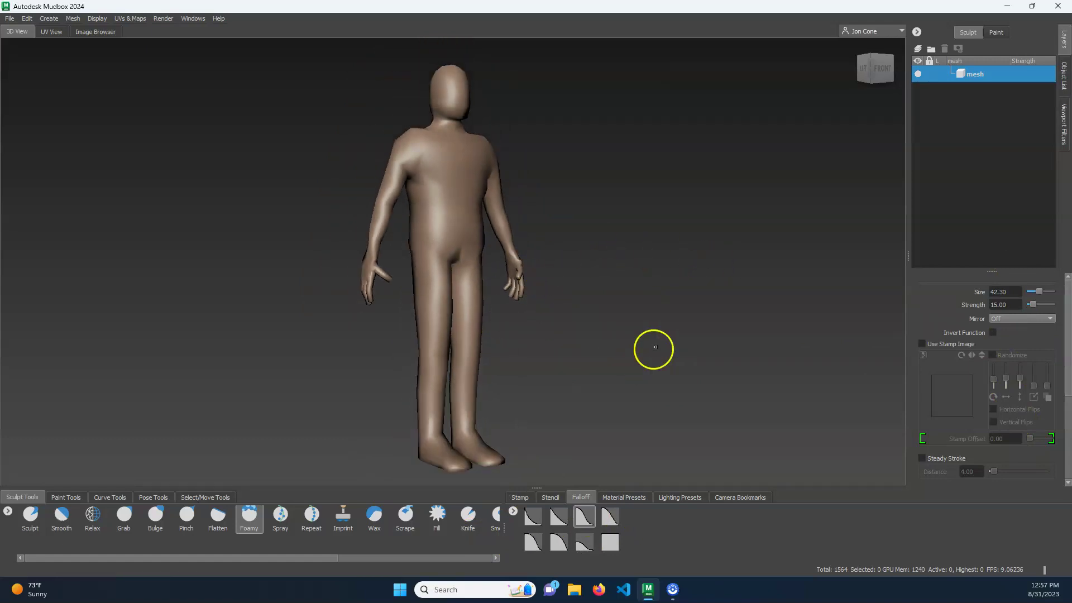
left_click_drag(658, 266, 588, 285, "alt")
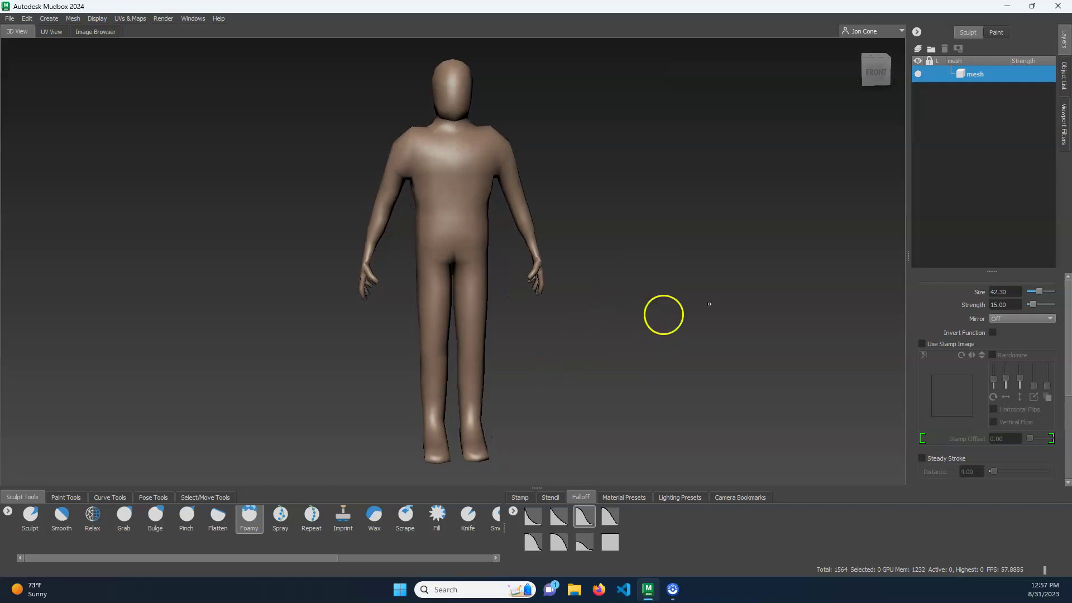
mouse_move(668, 260)
left_mouse_down("alt")
mouse_move(593, 267)
mouse_move(668, 258)
left_mouse_up("alt")
middle_click_drag(668, 258, 715, 252, "alt")
right_click_drag(715, 252, 659, 253, "alt")
middle_click_drag(659, 254, 652, 256, "alt")
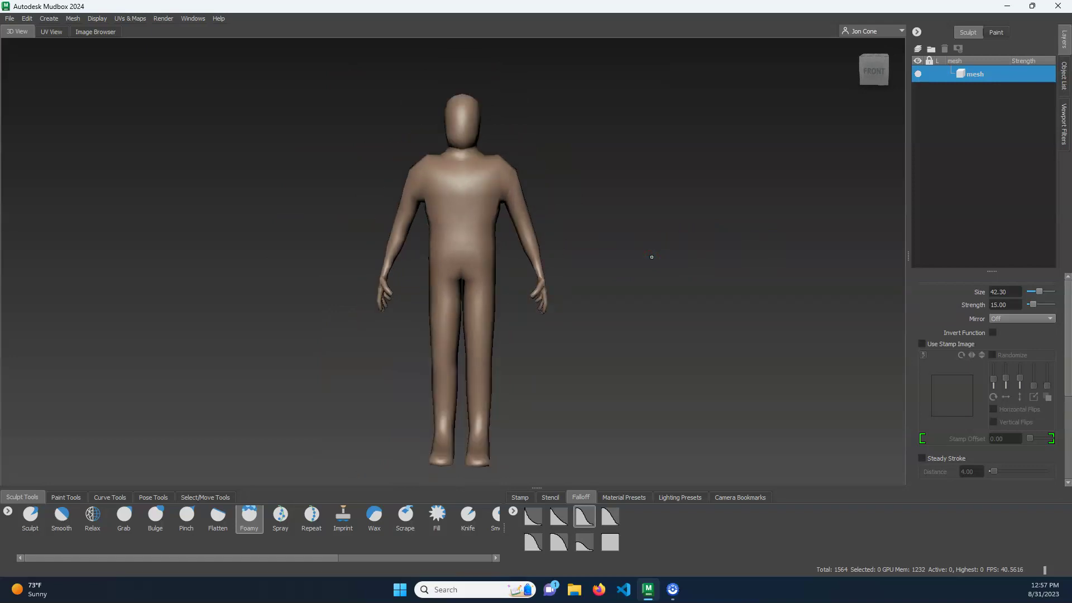
key("shift+w")
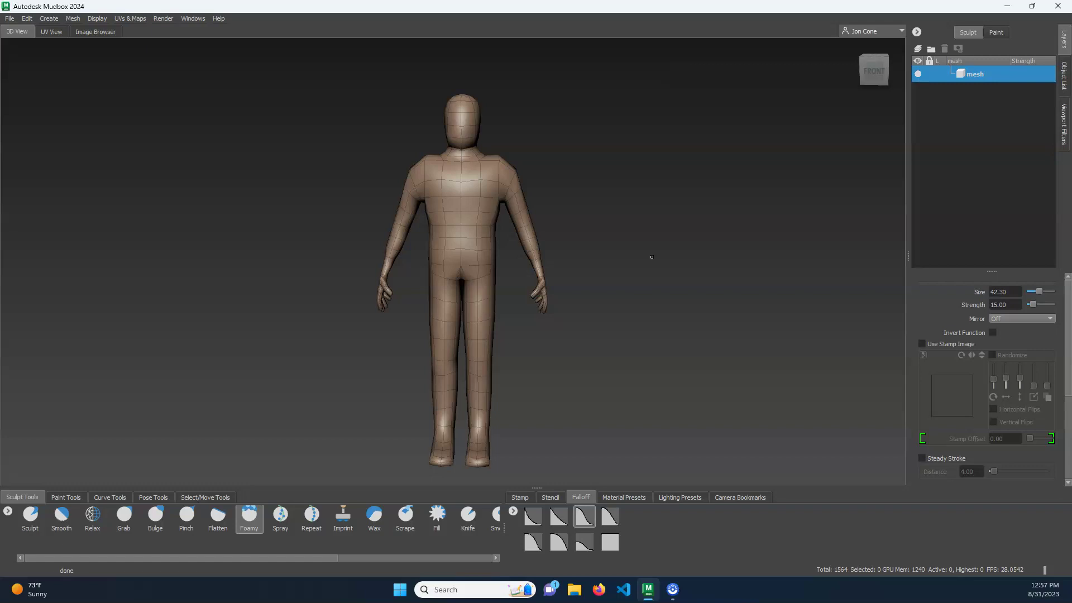
Step: Subdivide the mesh to level 1, and step down and back up to compare it with the base level
key("shift+d")
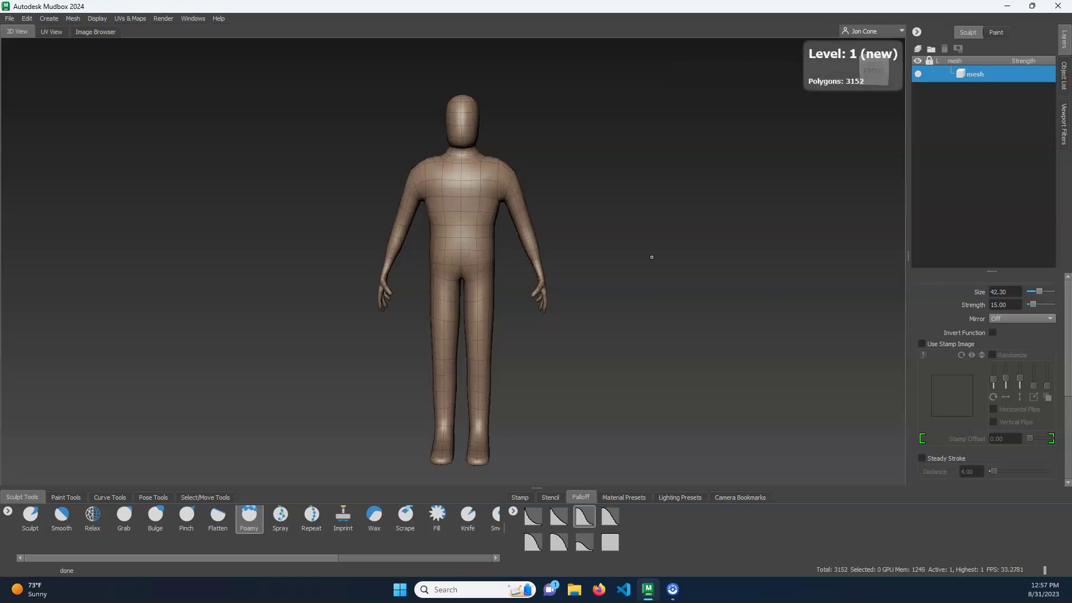
key("Page_Down")
key("Page_Up")
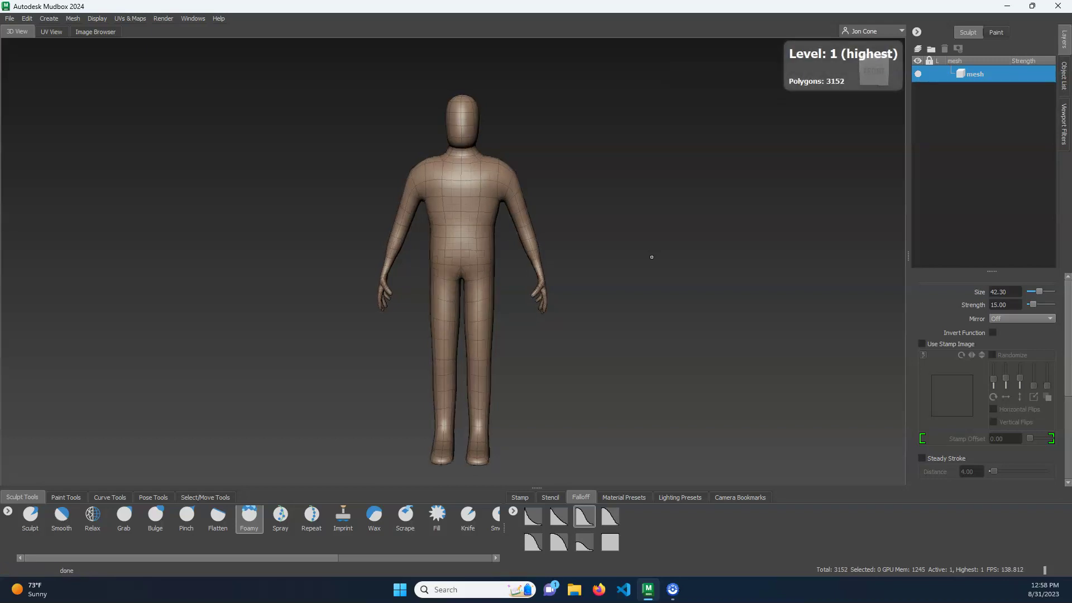
key("Page_Down")
key("Page_Up")
left_click(866, 96)
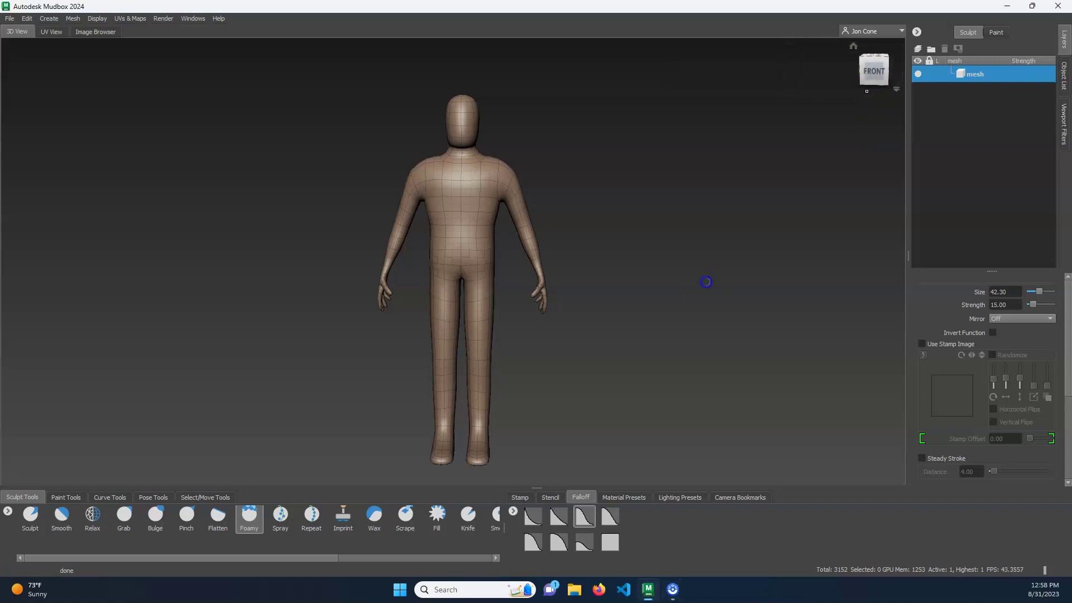
key("Page_Down")
key("Page_Up")
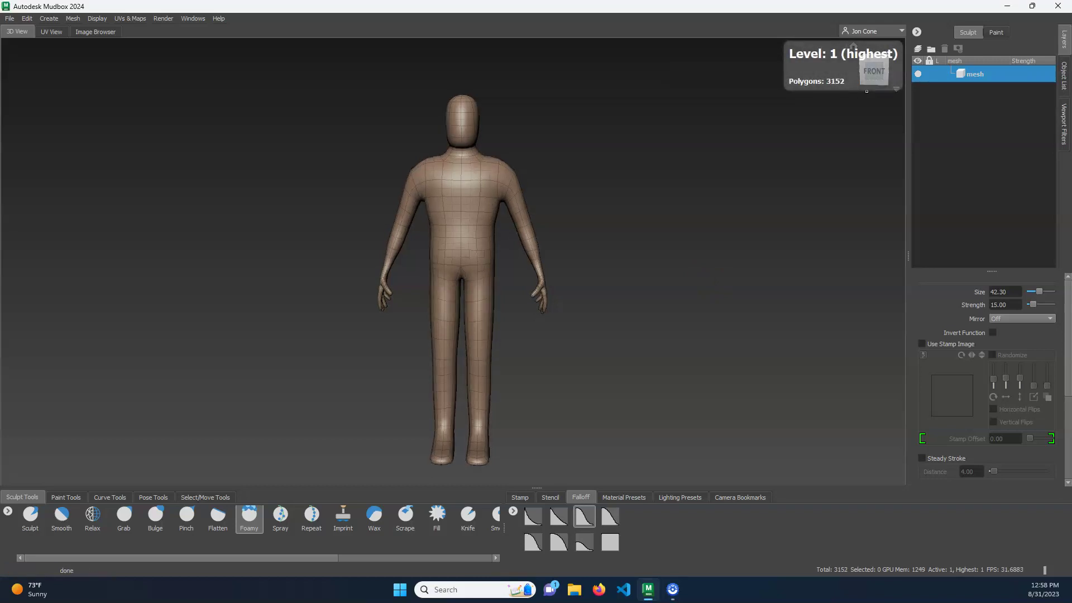
Step: Subdivide the mesh to level 2, step through its subdivision levels, and settle on level 1
key("shift+d")
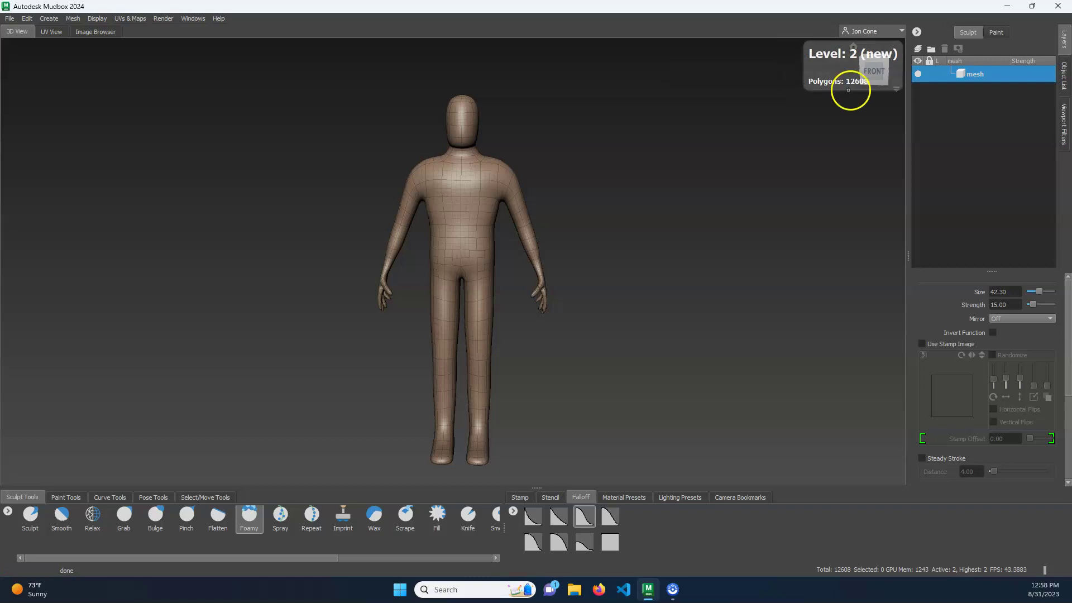
key("Page_Down")
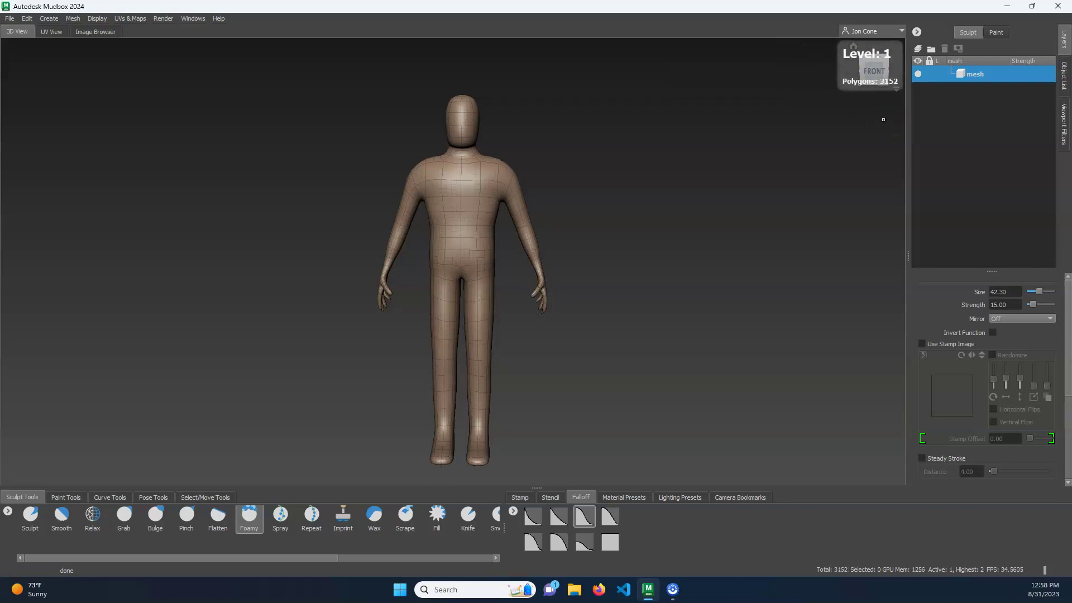
key("Page_Down")
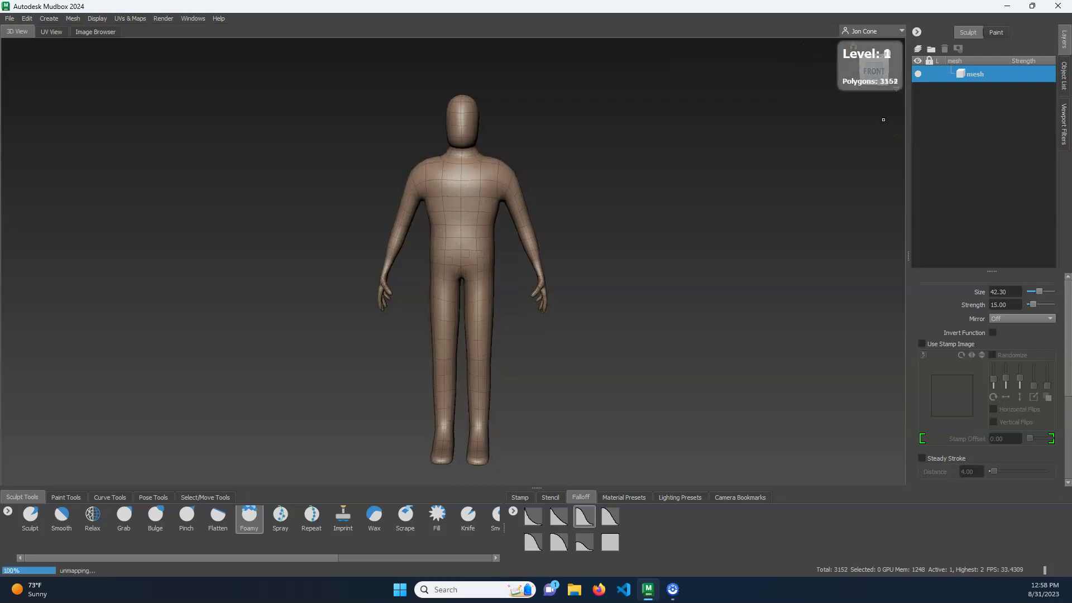
key("Page_Up")
key("Page_Up")
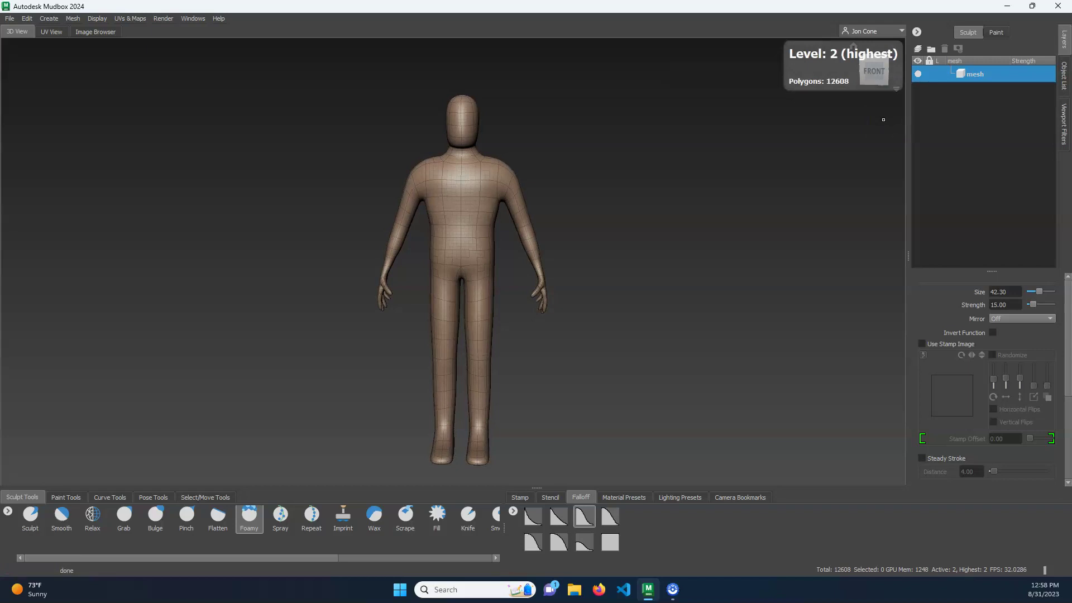
key("Page_Down")
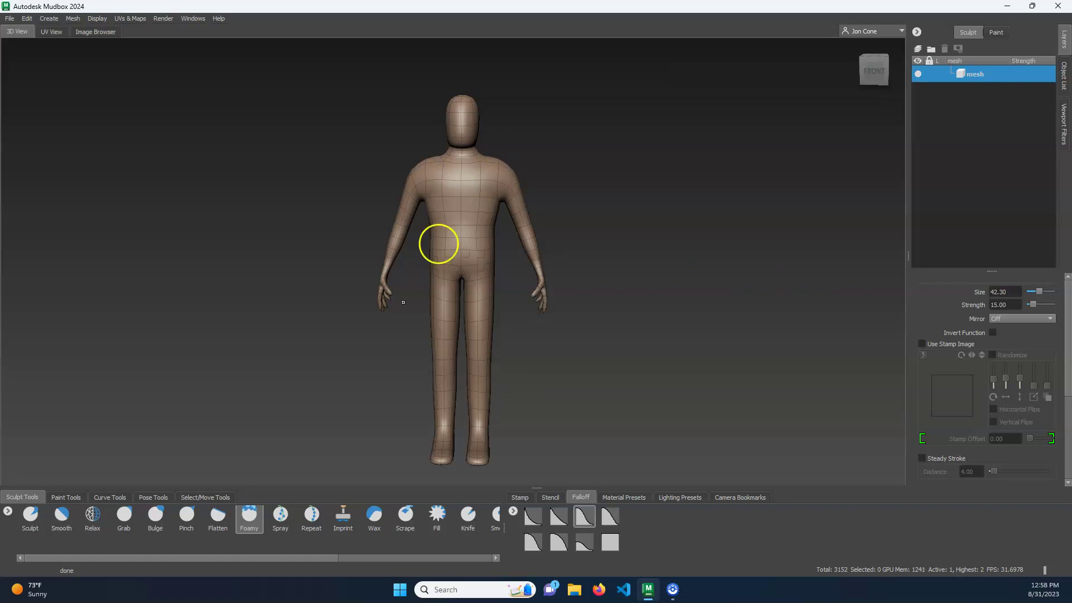
Step: Set the Sculpt brush's mirror to X, check the other mirror options, and enlarge the brush properties area
left_click(35, 510)
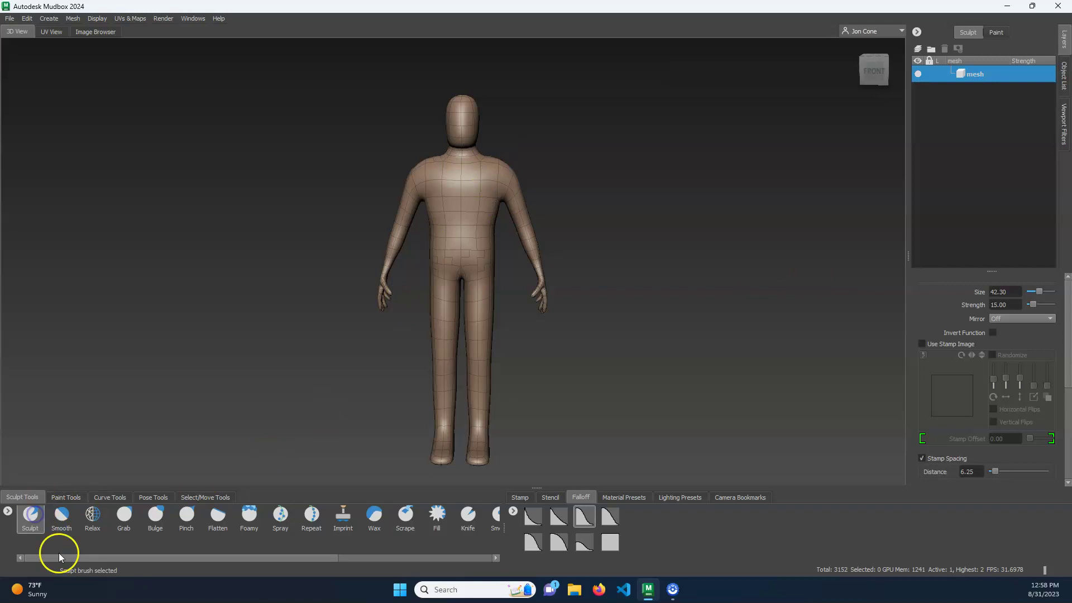
left_click(1016, 319)
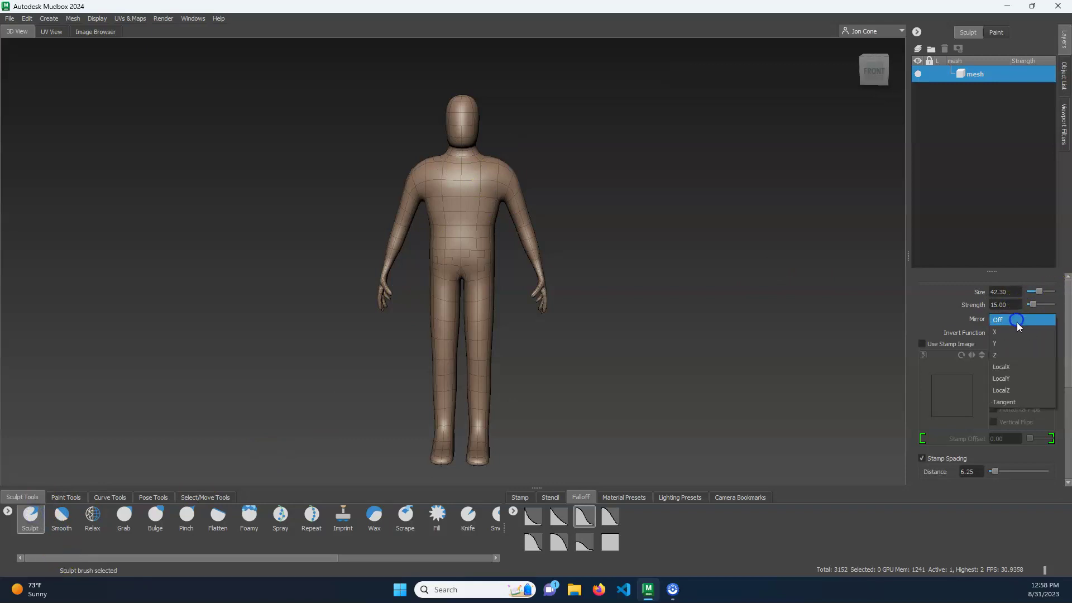
left_click(1014, 333)
left_click(1022, 319)
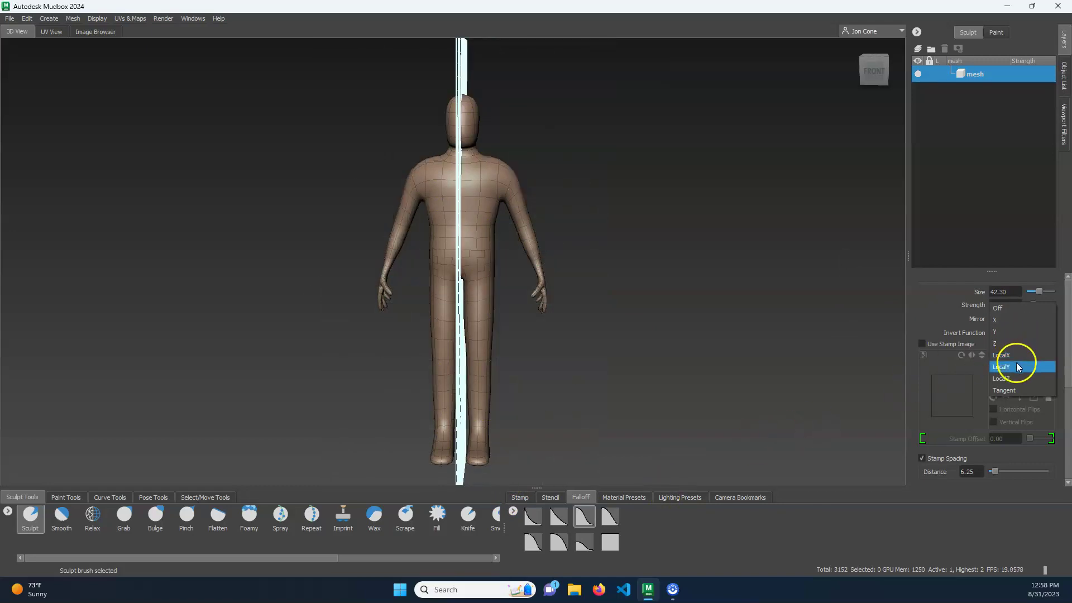
left_click(638, 397)
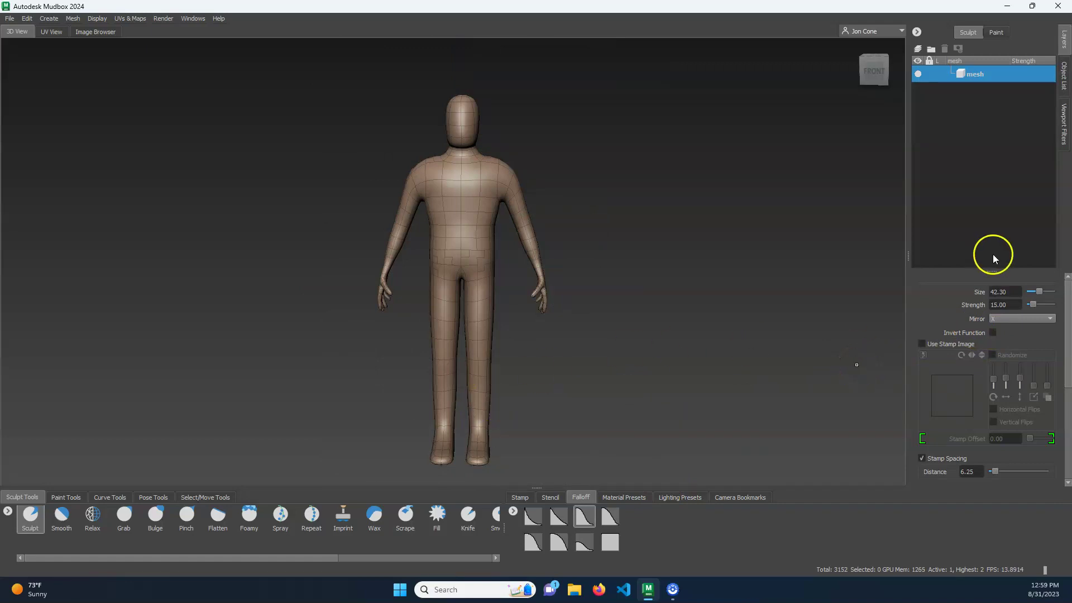
left_click_drag(989, 271, 975, 133)
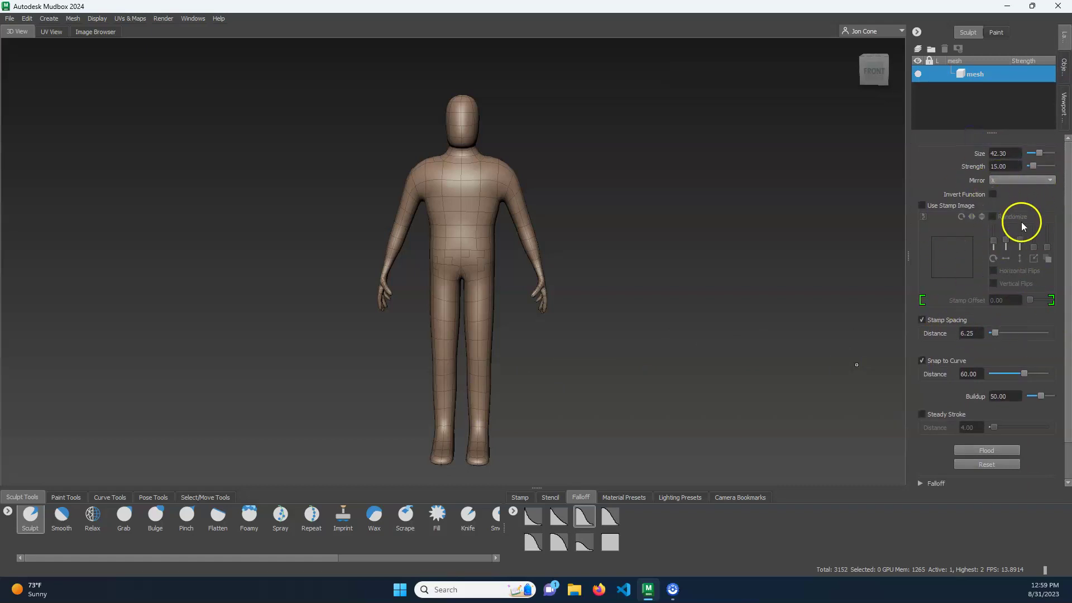
Step: Select the Grab brush, try pulling the figure's shoulder outward, and undo that stroke
left_click(127, 531)
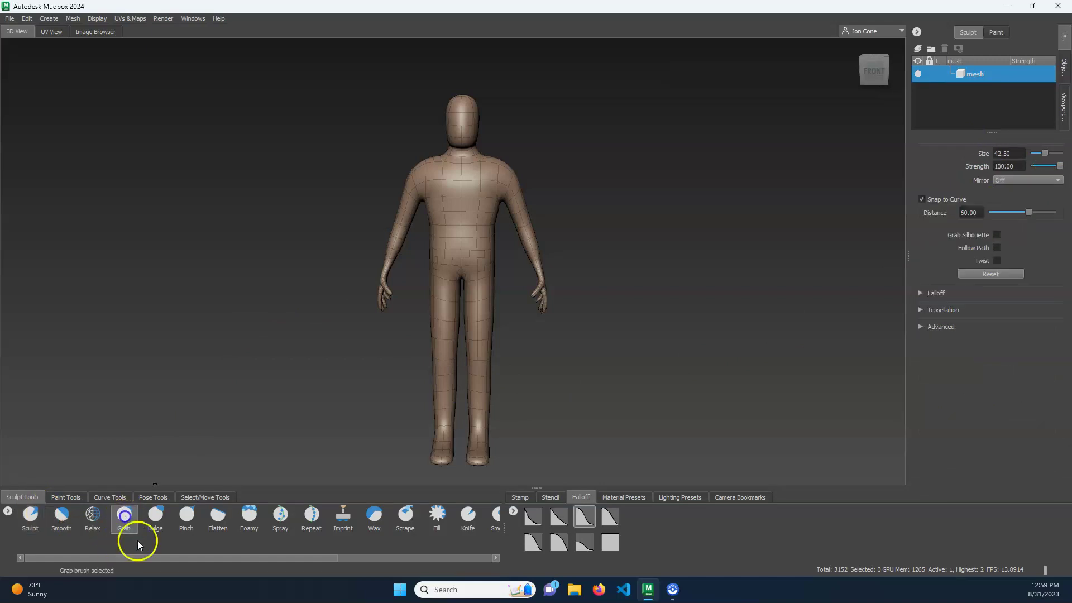
mouse_move(500, 162)
left_mouse_down()
mouse_move(510, 171)
mouse_move(525, 159)
left_mouse_up()
key("ctrl+z")
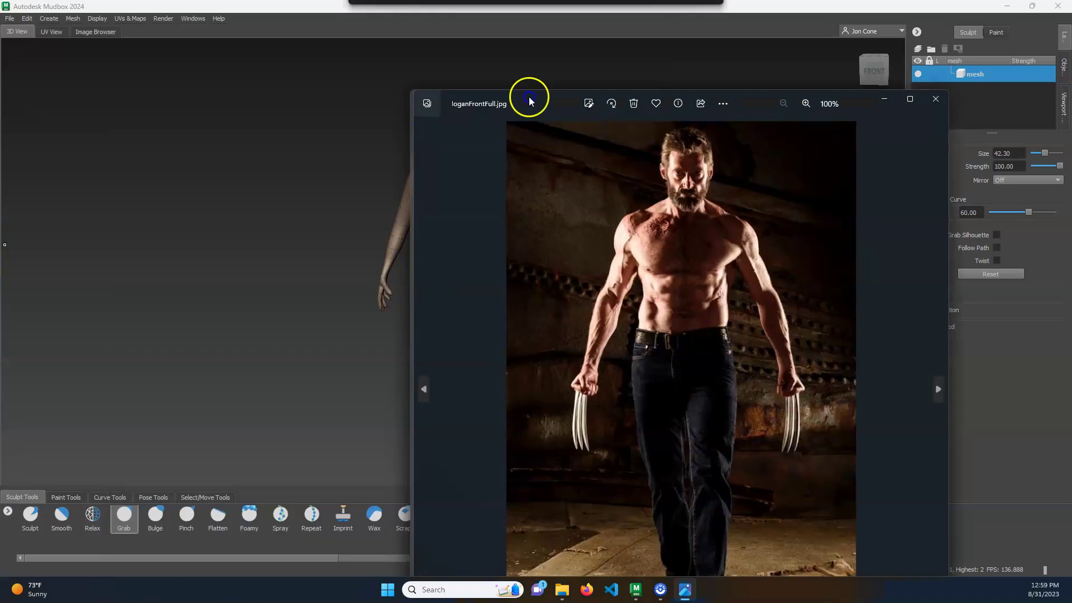
Step: Move the reference photo loganFrontFull.jpg away from the model and switch back to Mudbox
left_click_drag(528, 95, 0, 42)
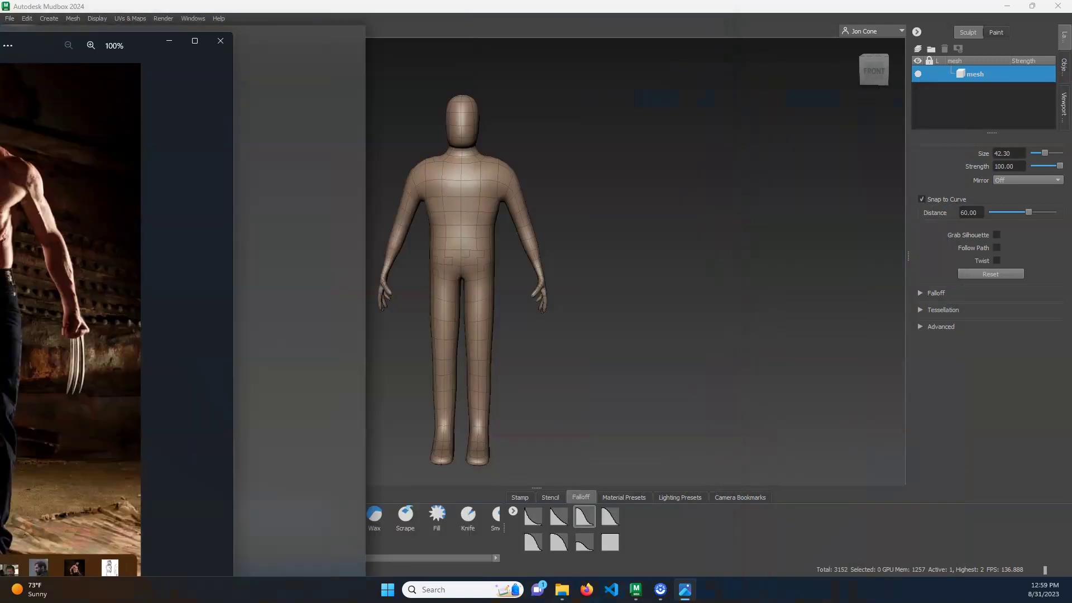
left_click(4, 244)
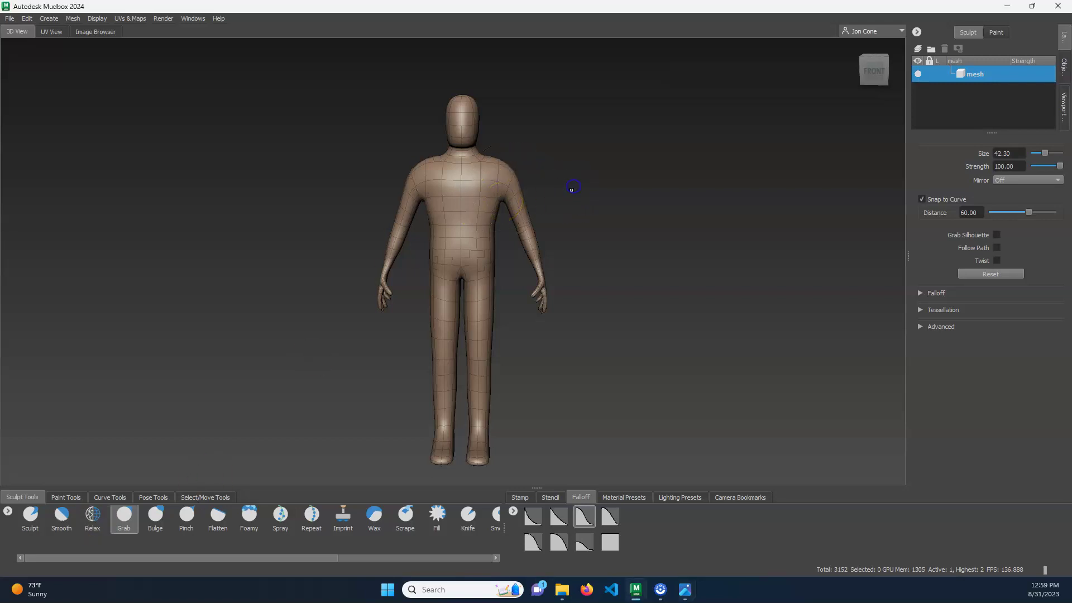
Step: Widen the figure's upper arm and forearm in side view with the Grab brush at size 36.52, and reduce the brush size to 16.28
right_click_drag(549, 157, 655, 161, "alt")
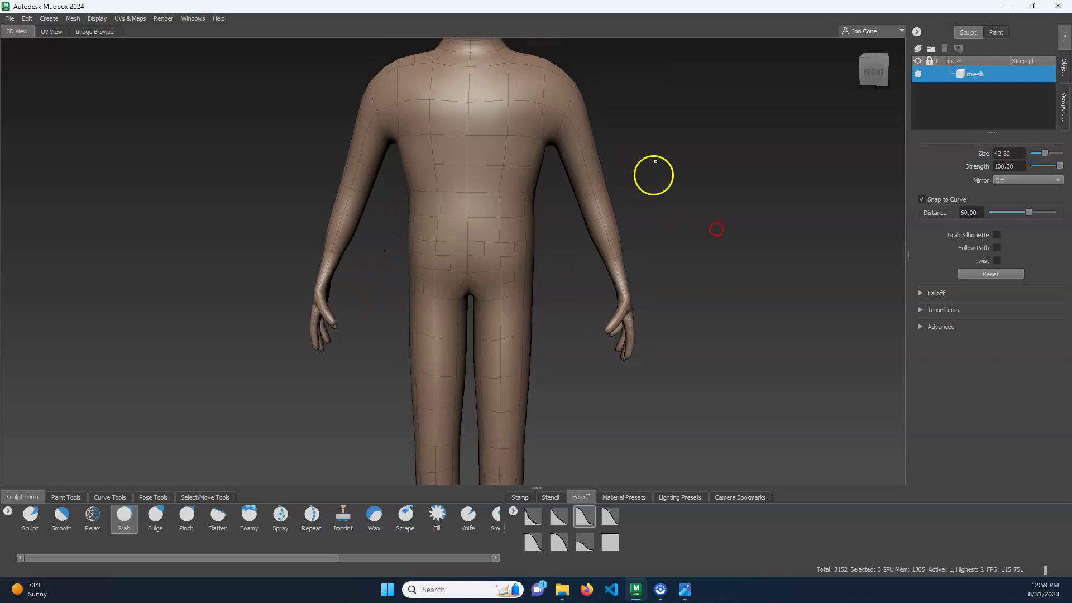
mouse_move(655, 147)
middle_mouse_down("alt")
mouse_move(612, 237)
mouse_move(642, 203)
middle_mouse_up("alt")
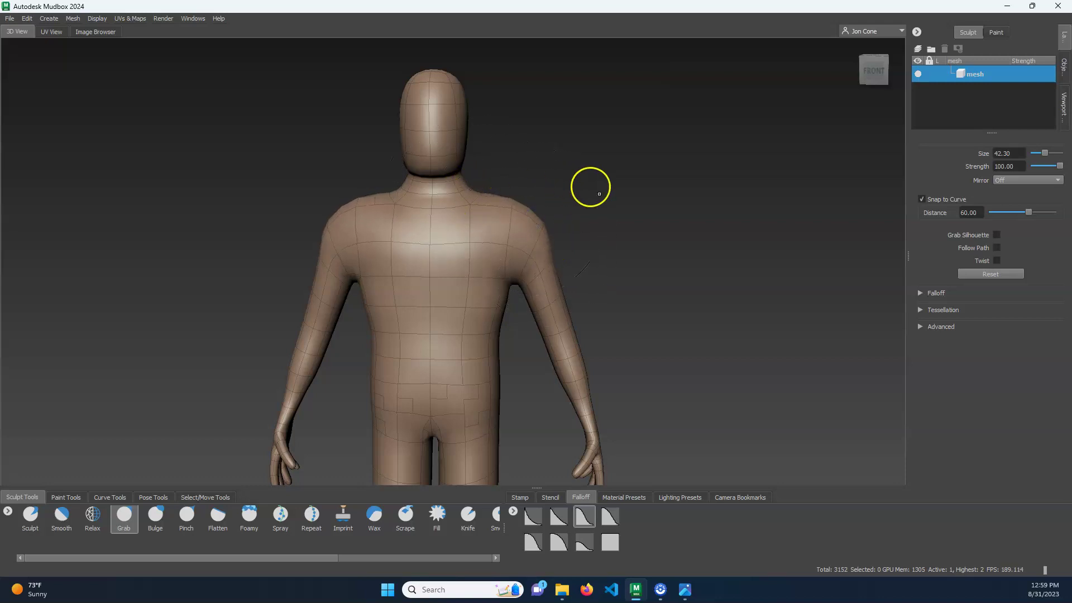
left_click_drag(603, 206, 442, 207, "alt")
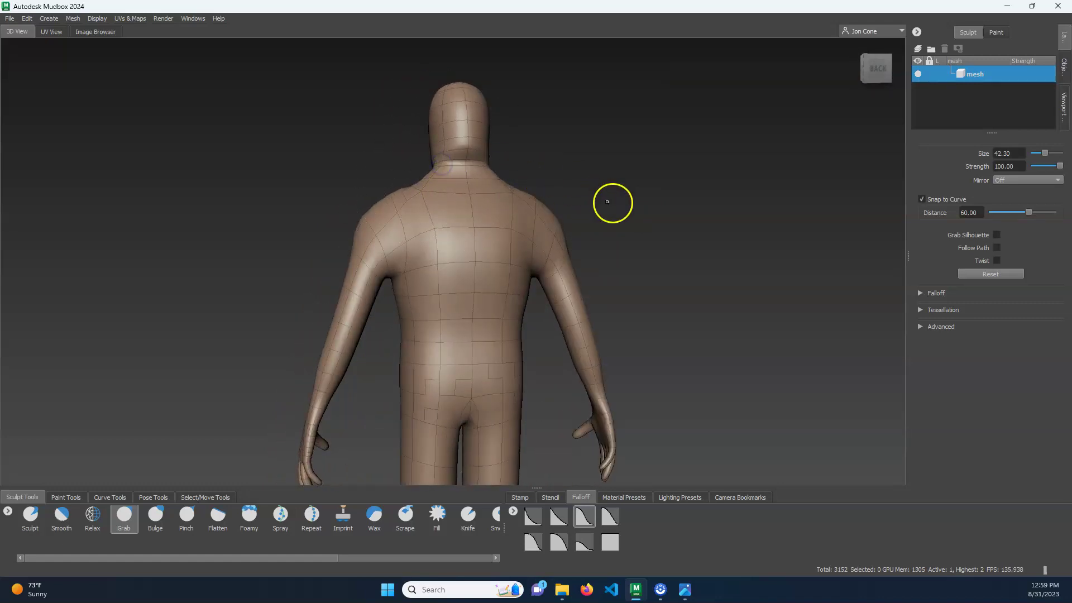
left_click_drag(607, 202, 458, 196, "alt")
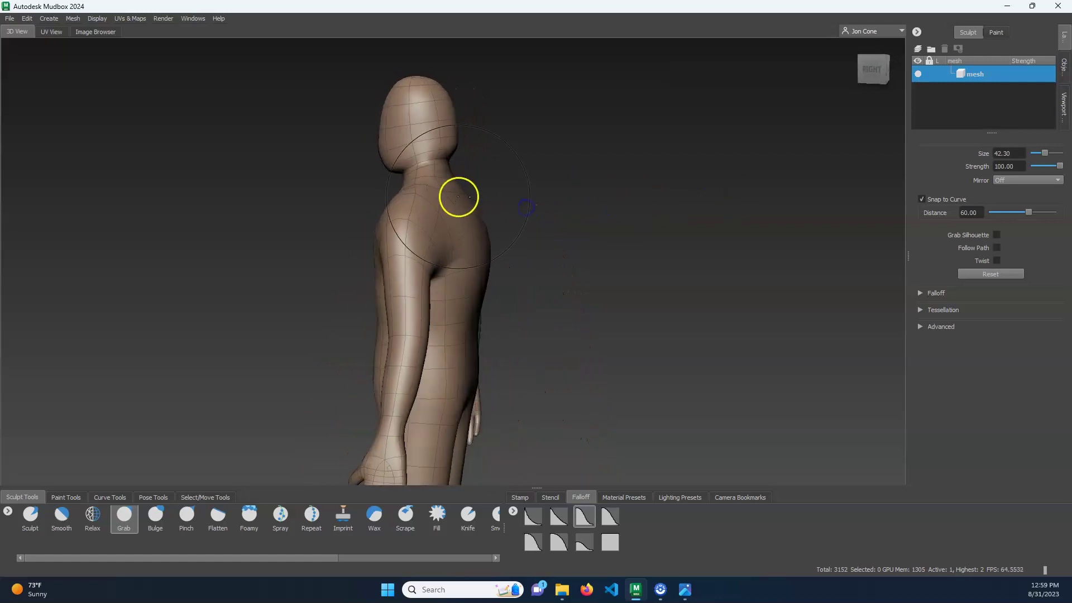
left_click_drag(499, 281, 456, 276, "alt")
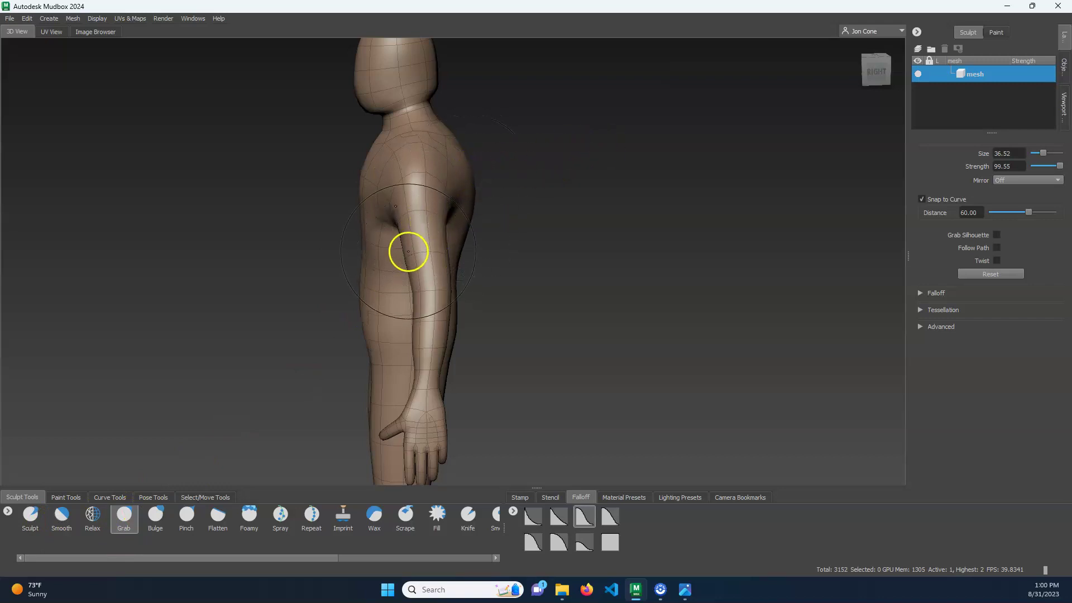
left_click_drag(408, 251, 444, 247)
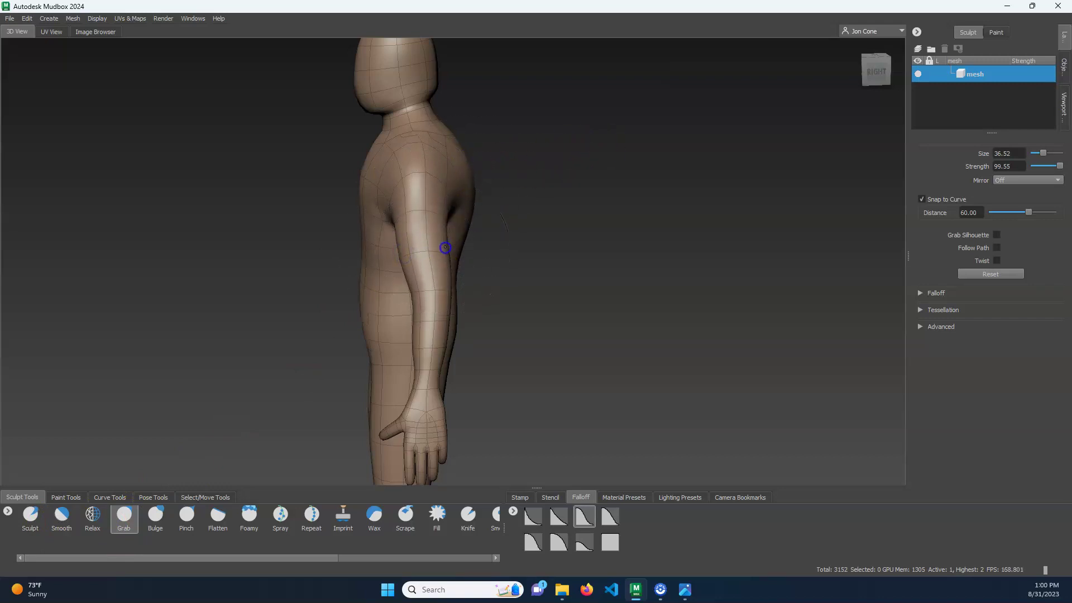
mouse_move(446, 188)
left_mouse_down()
mouse_move(391, 187)
mouse_move(407, 168)
mouse_move(455, 177)
mouse_move(395, 191)
left_mouse_up()
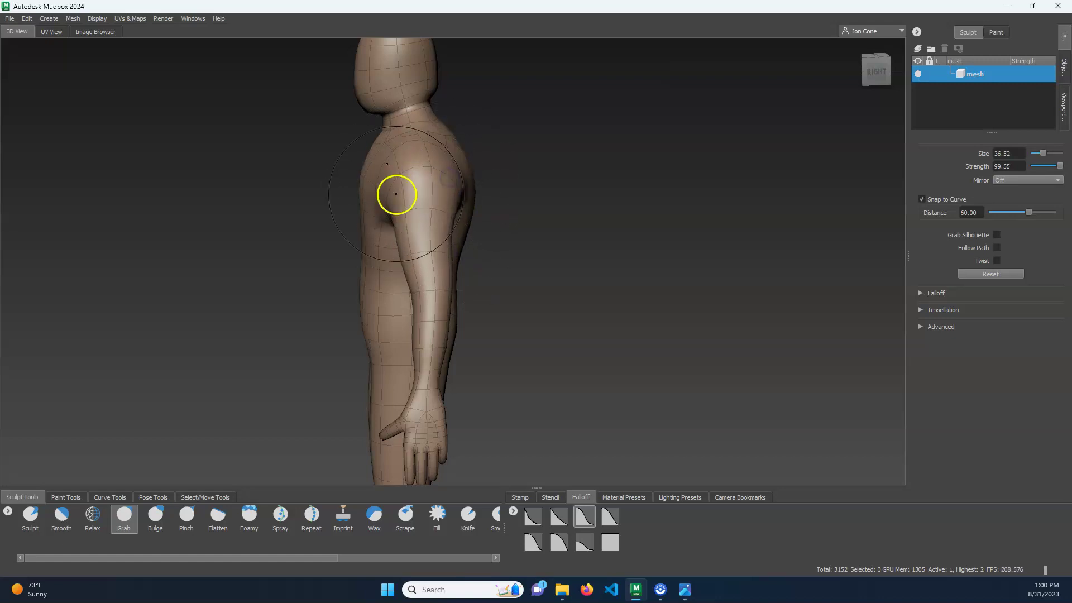
mouse_move(446, 294)
left_mouse_down()
mouse_move(566, 320)
mouse_move(593, 307)
mouse_move(567, 289)
mouse_move(514, 297)
mouse_move(575, 293)
mouse_move(525, 295)
left_mouse_up()
key("b")
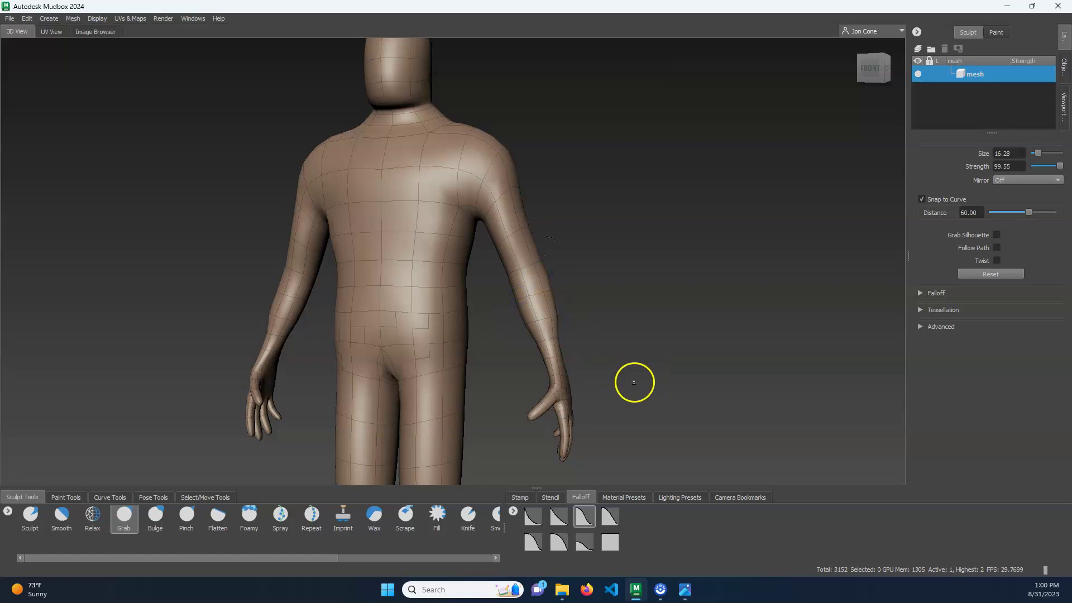
Step: Examine the reshaped figure's arms, torso and legs from the side and the front
left_click_drag(634, 380, 514, 284, "alt")
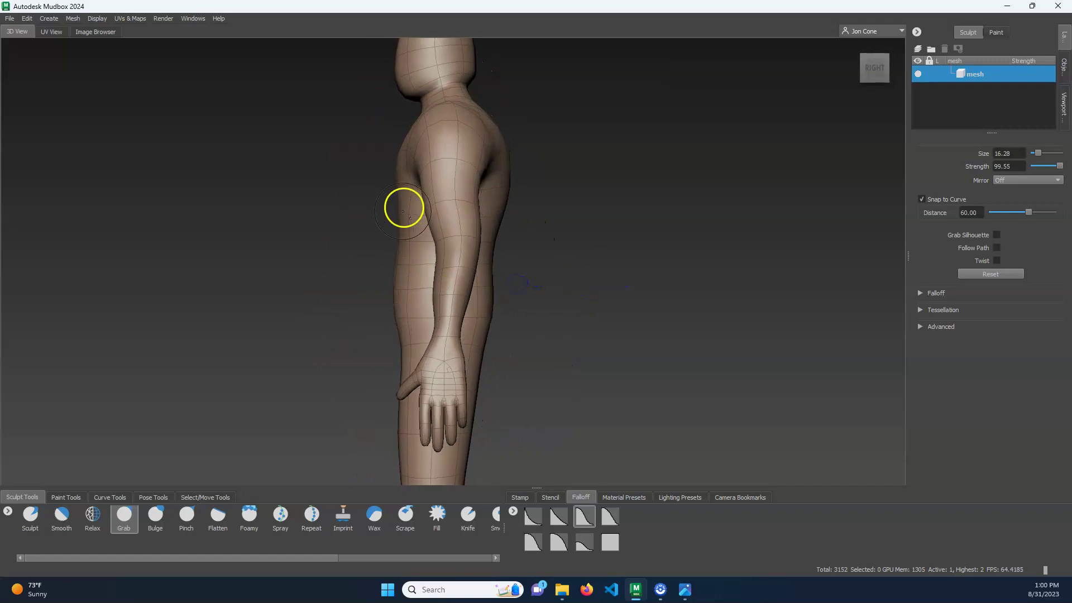
left_click_drag(602, 267, 665, 242, "alt")
middle_click_drag(652, 344, 668, 220, "alt")
left_click_drag(667, 220, 734, 279, "alt")
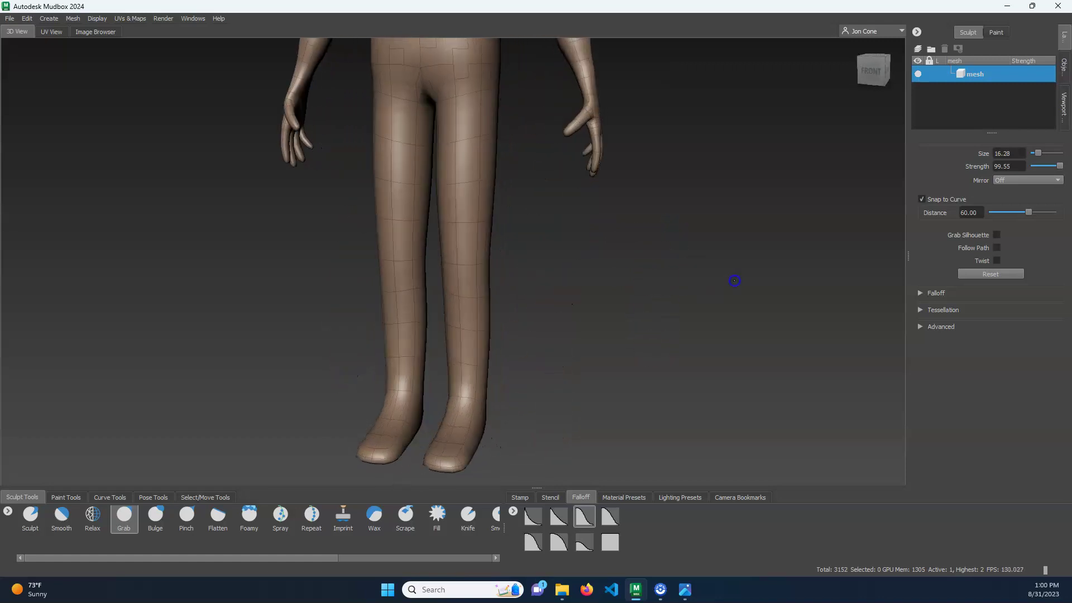
left_click_drag(614, 217, 612, 216, "alt")
middle_click_drag(612, 216, 616, 347, "alt")
left_click_drag(616, 347, 672, 282, "alt")
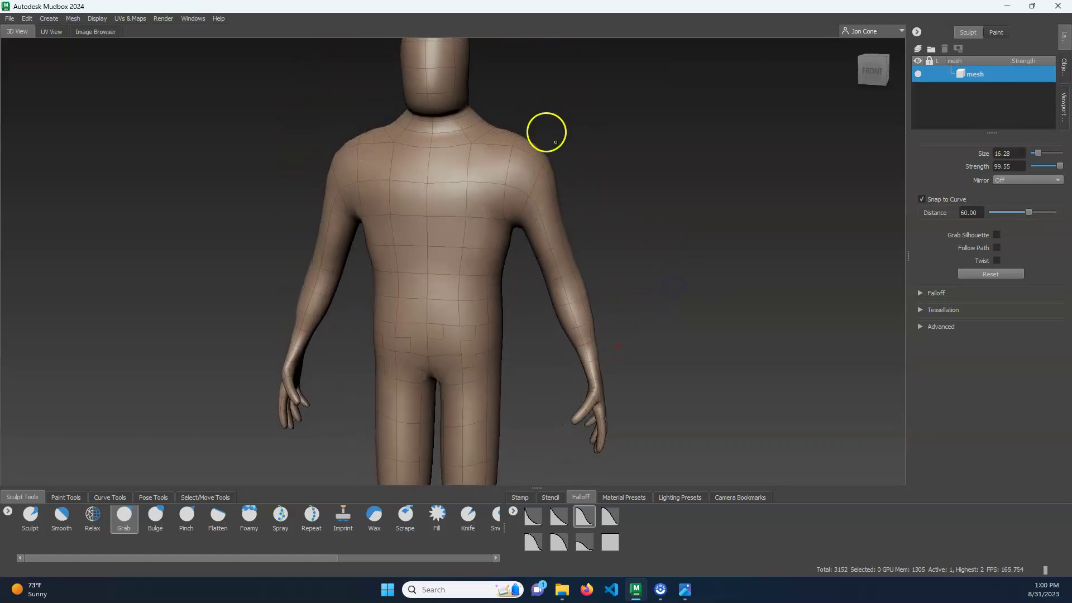
left_click_drag(545, 132, 617, 195, "alt")
right_click_drag(616, 195, 617, 205, "alt")
Step: Switch to the Sculpt brush, try mirrored strokes across the chest while lowering the strength to 2.74, and undo them
left_click(30, 513)
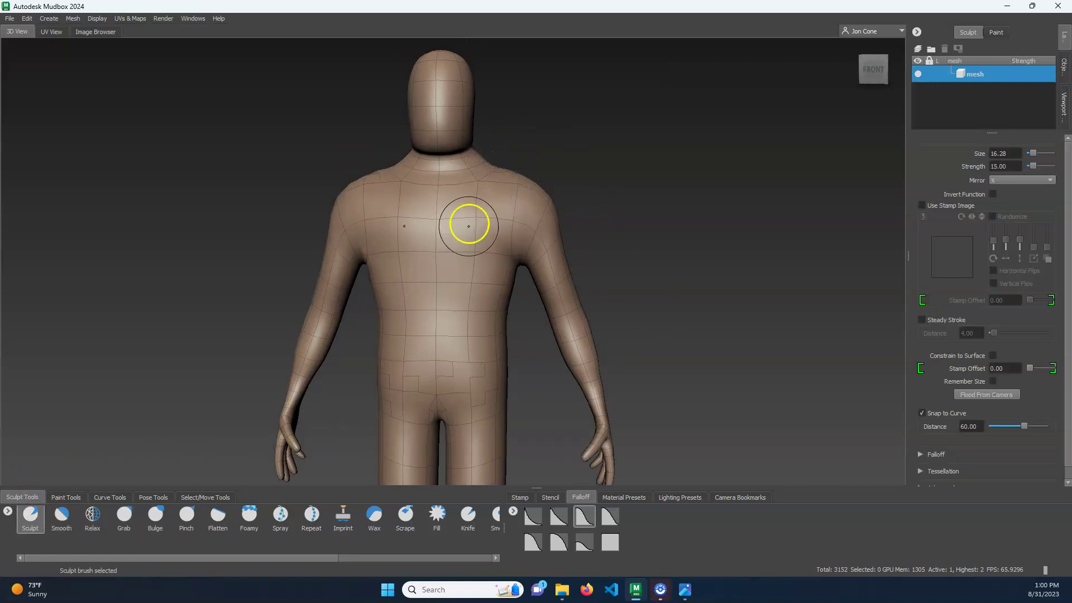
mouse_move(469, 234)
left_mouse_down()
mouse_move(488, 233)
mouse_move(464, 241)
left_mouse_up()
key("ctrl+z")
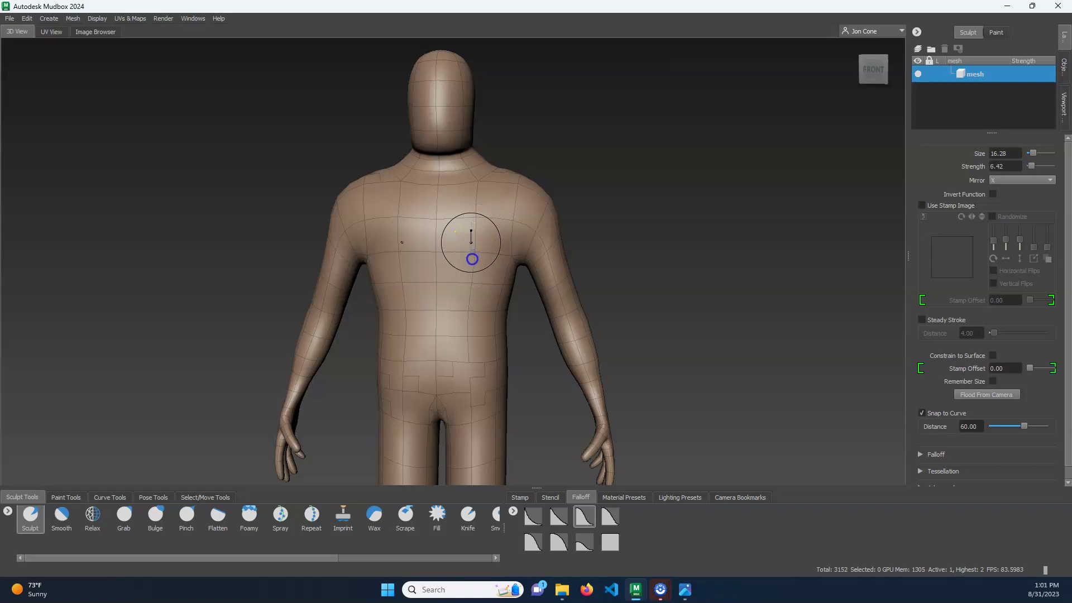
left_click_drag(470, 240, 488, 246)
left_click_drag(448, 266, 507, 230)
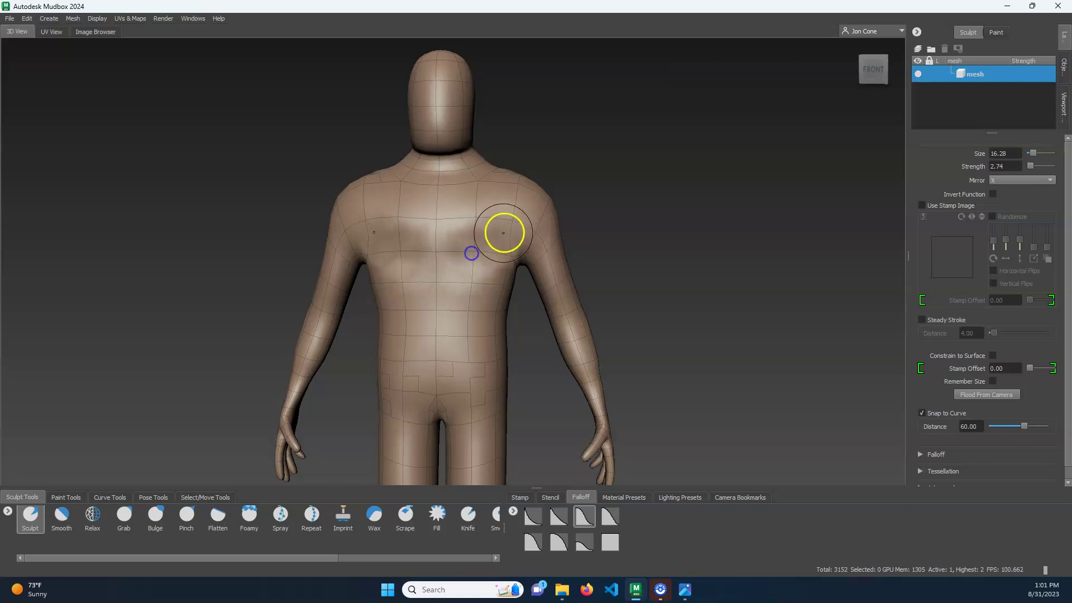
key("ctrl+z")
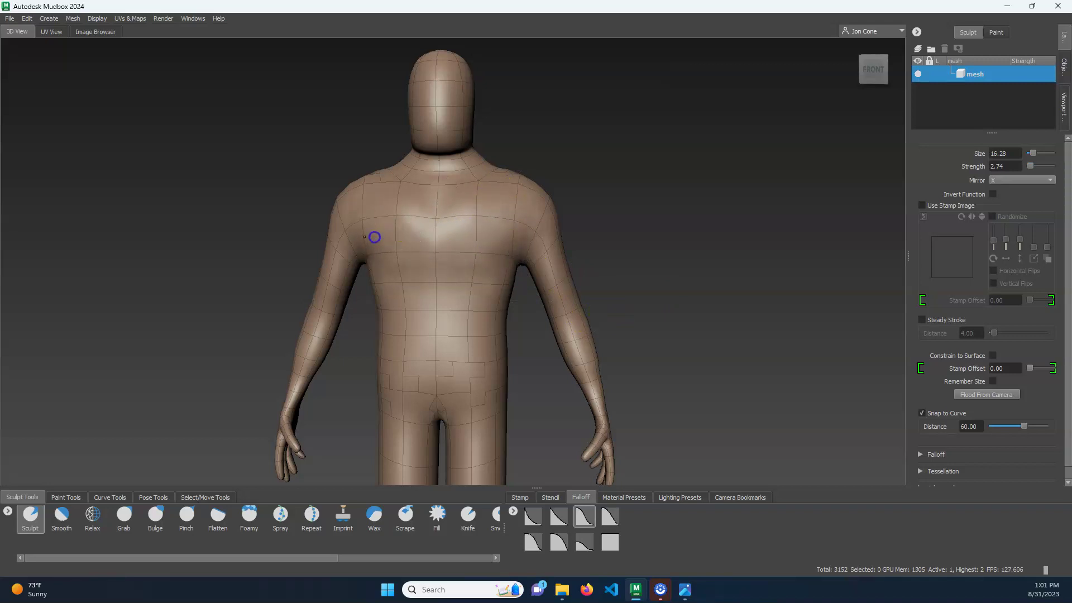
Step: Build up the chest muscles with X-mirrored Sculpt strokes at size 16.28 and strength 2.74
left_click_drag(636, 222, 757, 204, "alt")
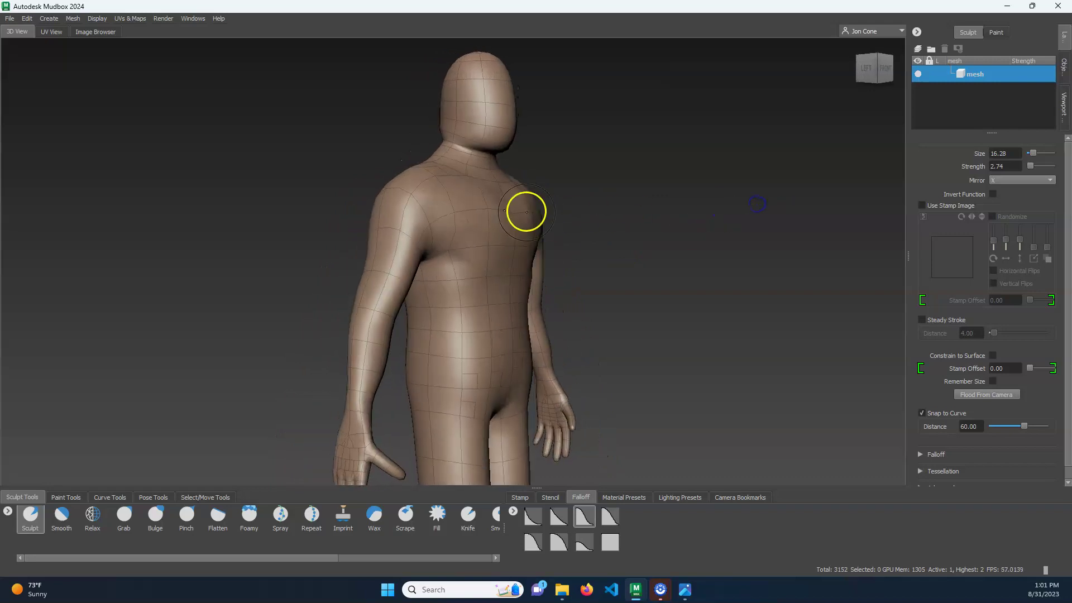
left_click_drag(526, 212, 527, 213)
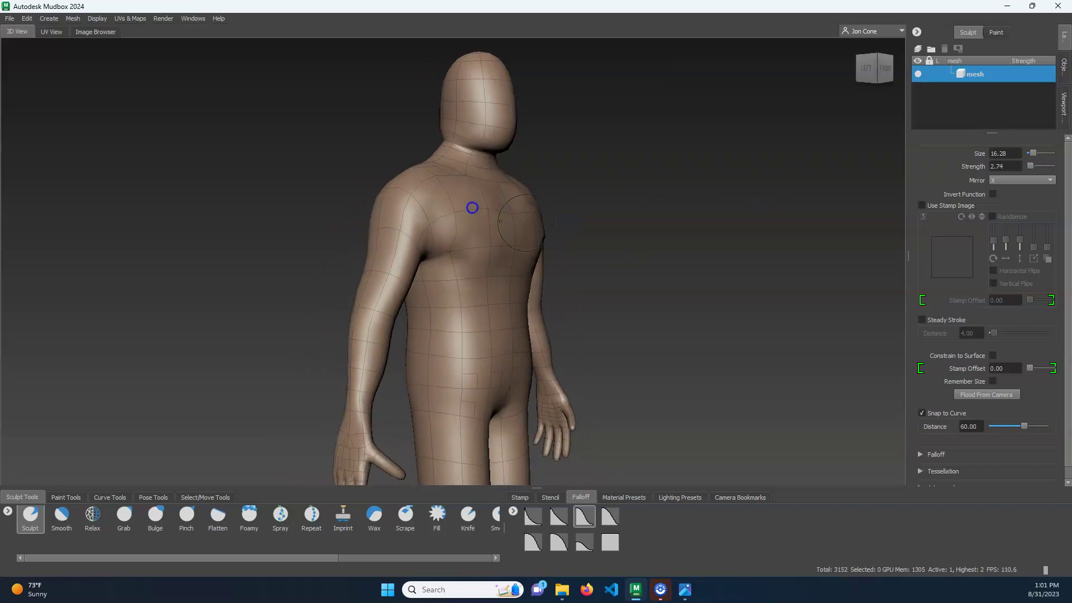
left_click_drag(471, 208, 492, 254, "alt")
mouse_move(463, 193)
left_mouse_down()
mouse_move(488, 334)
mouse_move(462, 280)
mouse_move(562, 284)
left_mouse_up()
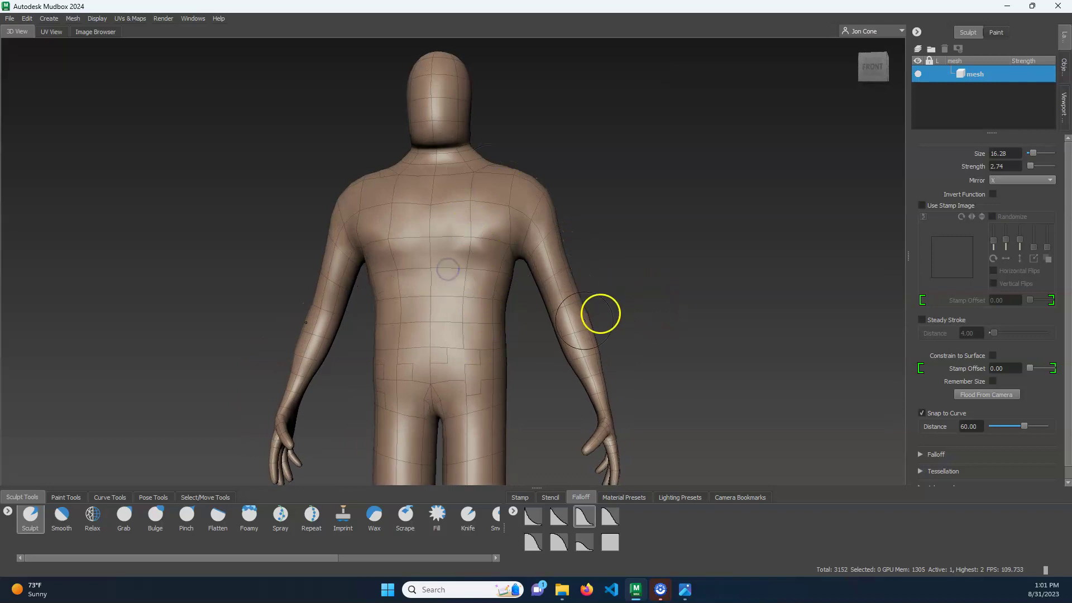
Step: Sculpt the sides of the waist and the hips with mirrored strokes
left_click_drag(502, 334, 494, 350)
middle_click_drag(634, 335, 641, 265, "alt")
left_click_drag(641, 282, 677, 279, "alt")
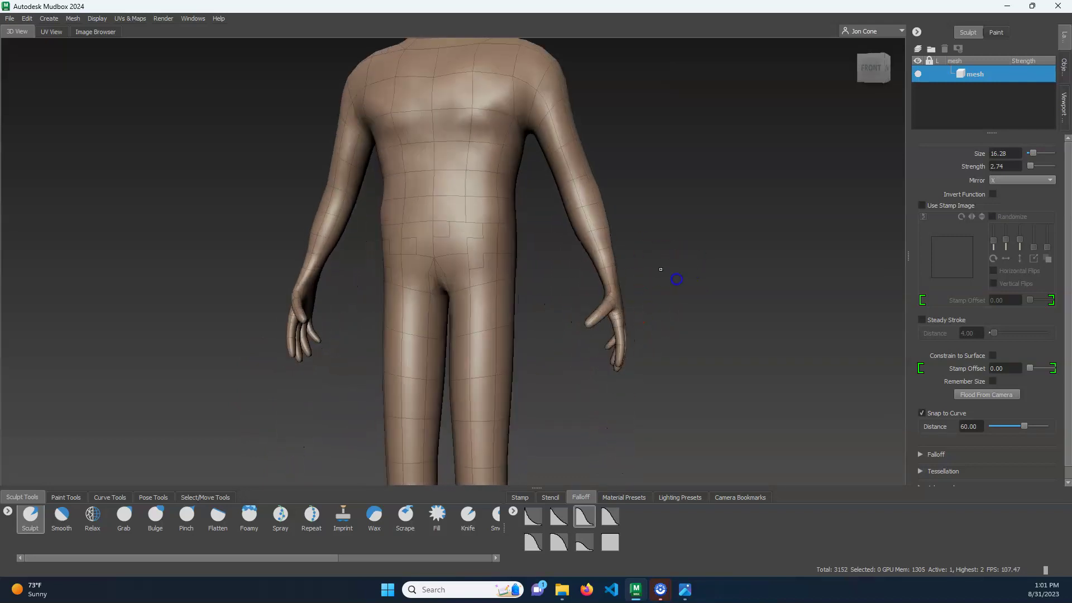
left_click_drag(506, 271, 498, 230)
middle_click_drag(672, 346, 682, 306, "alt")
left_click_drag(681, 307, 604, 340, "alt")
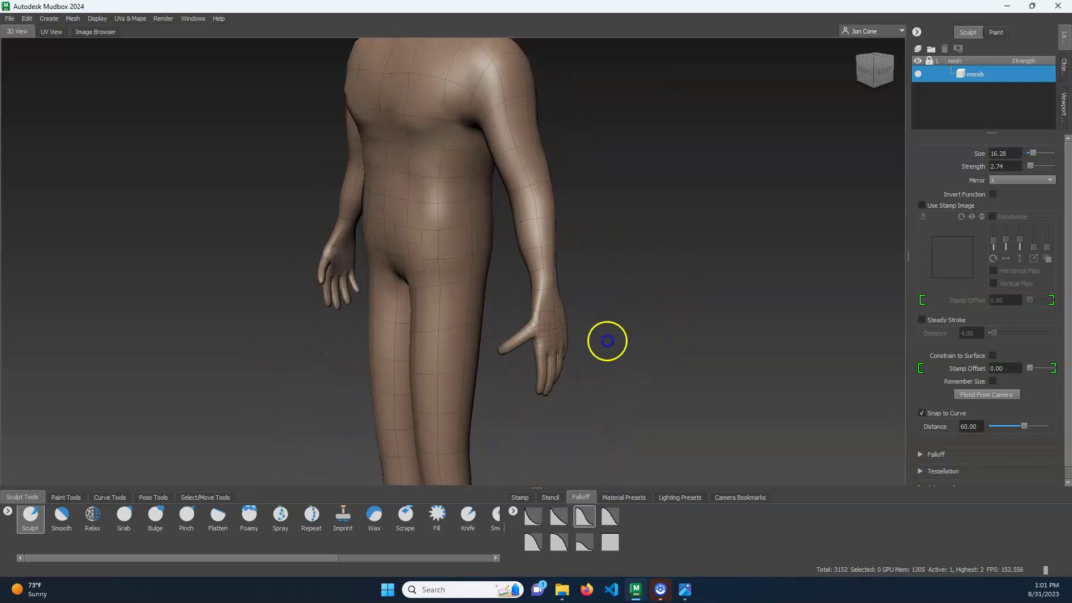
Step: Sculpt the backs of the upper arms and forearms from behind the figure
left_click_drag(607, 165, 383, 227, "alt")
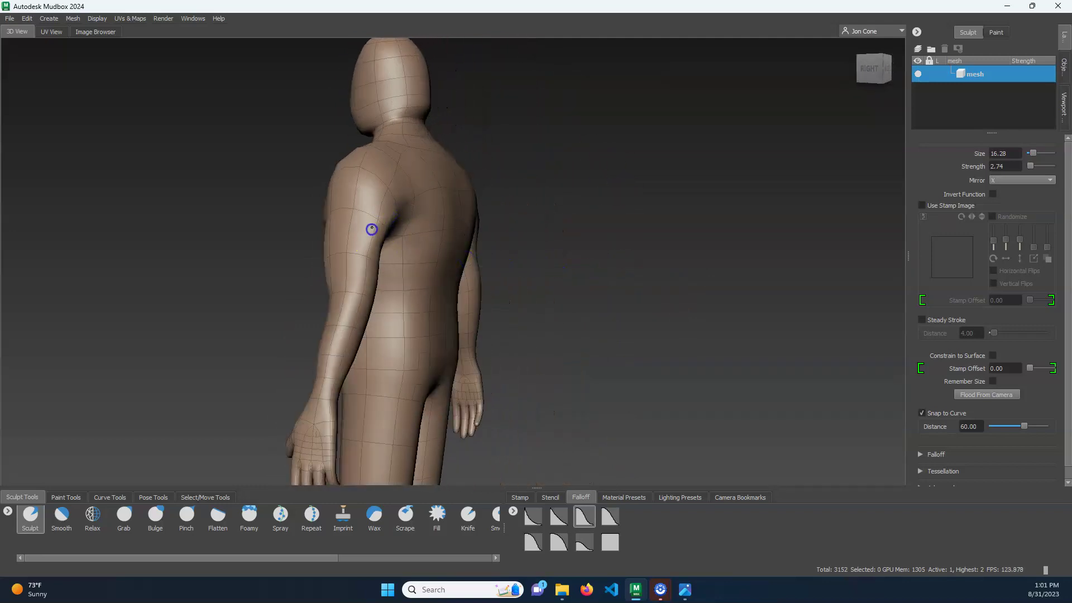
left_click_drag(524, 293, 486, 264, "alt")
middle_click_drag(466, 258, 521, 158, "alt")
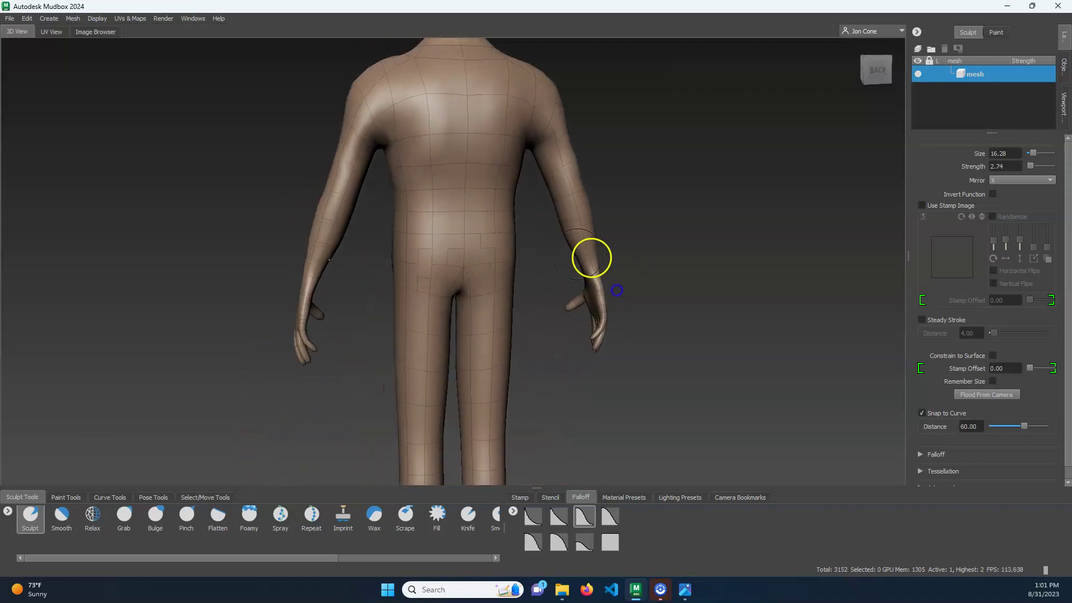
middle_click_drag(663, 282, 668, 306, "alt")
left_click_drag(668, 307, 653, 302, "alt")
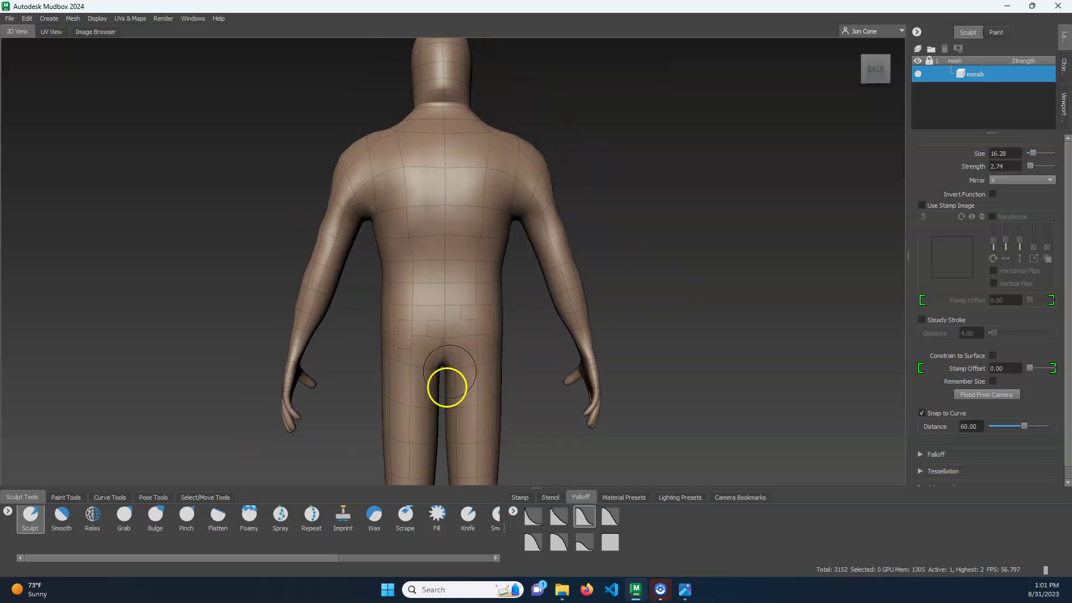
Step: Enlarge the Sculpt brush to size 20.96 for the figure's rear and expand the brush's Tessellation settings
right_click_drag(447, 385, 690, 298, "alt")
left_click_drag(690, 298, 705, 319, "alt")
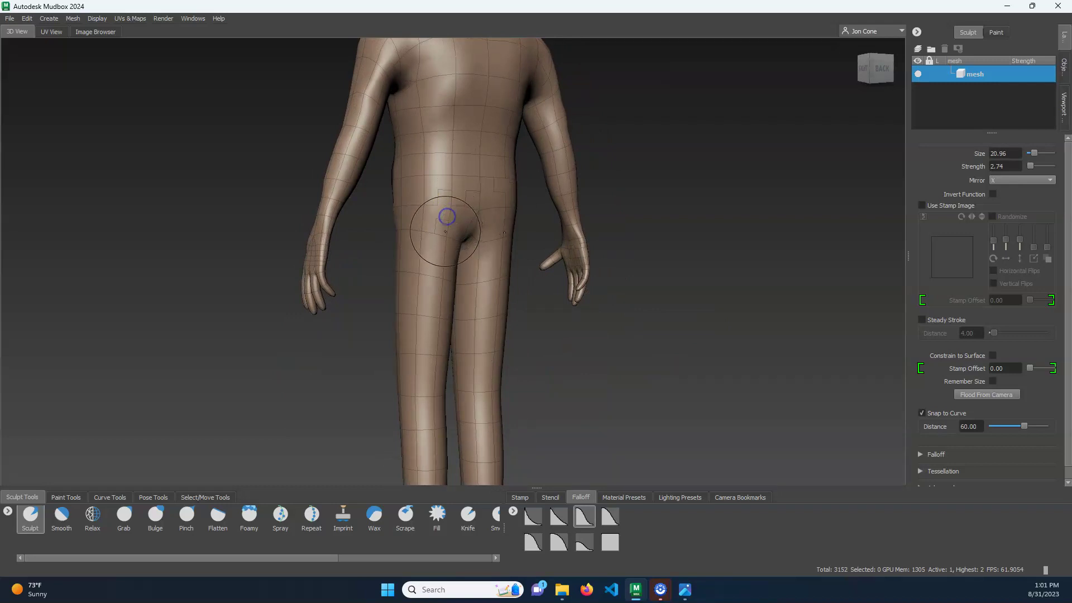
scroll(1062, 359, "down", 1)
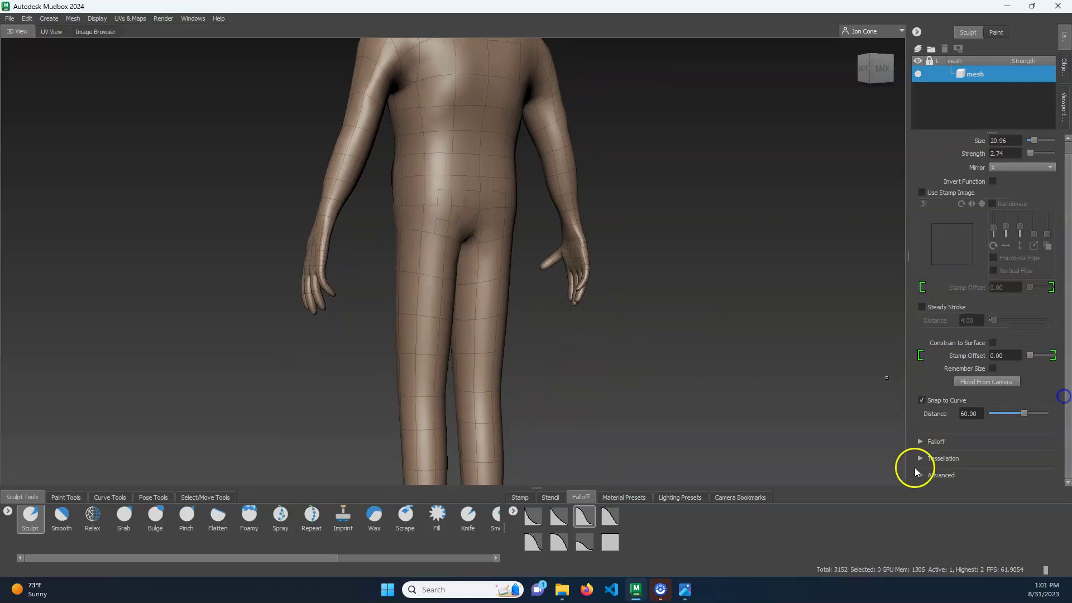
left_click(918, 458)
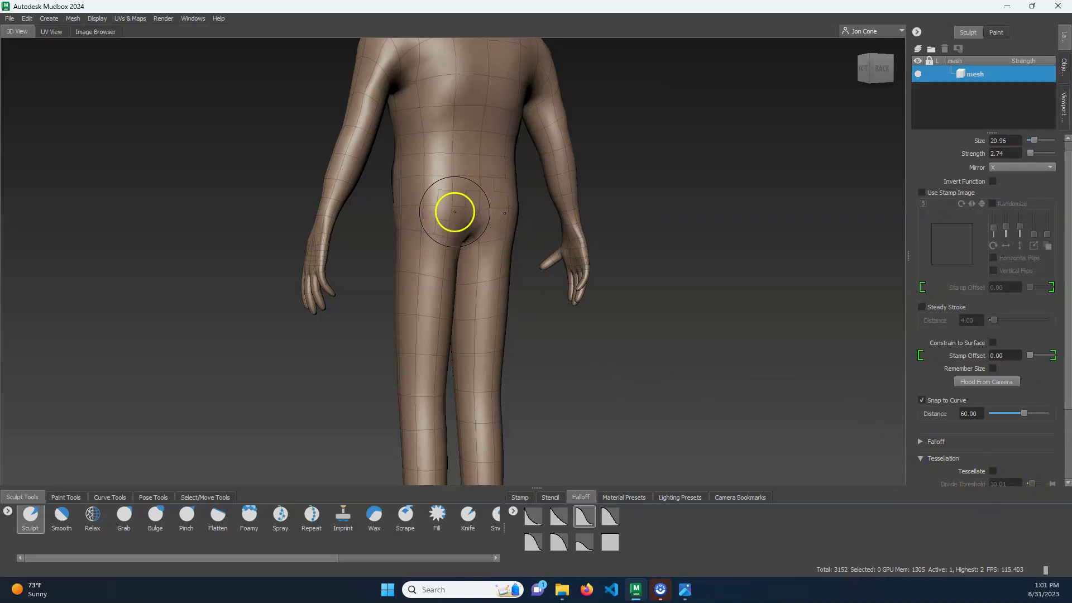
Step: Build up the buttocks with mirrored Sculpt strokes, smooth them, and set the Sculpt strength to 8.69
mouse_move(447, 207)
left_mouse_down()
mouse_move(416, 210)
mouse_move(436, 180)
left_mouse_up()
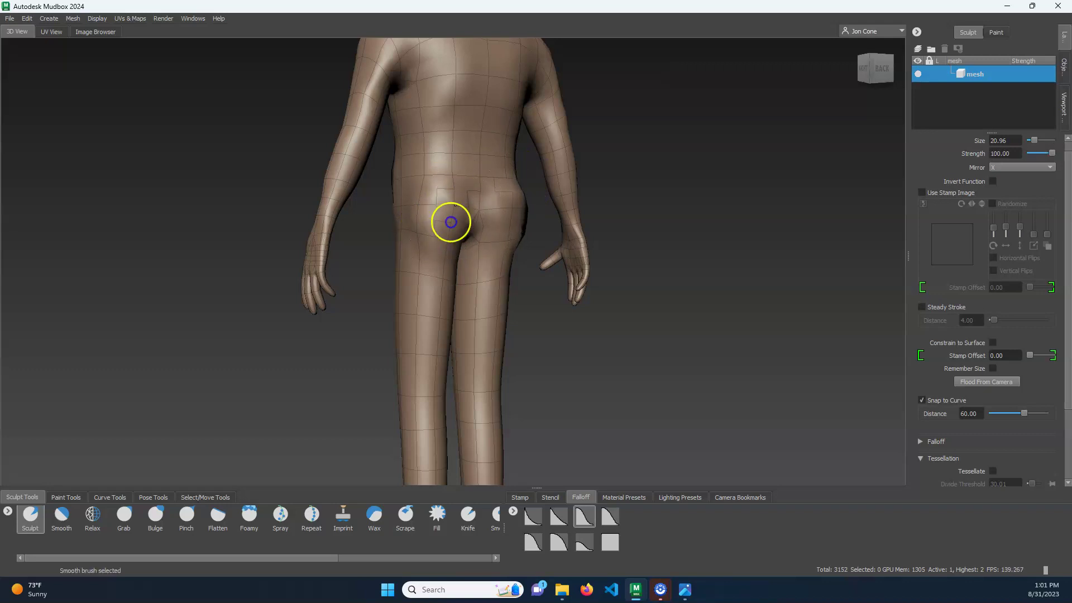
left_click_drag(451, 222, 412, 222, "shift")
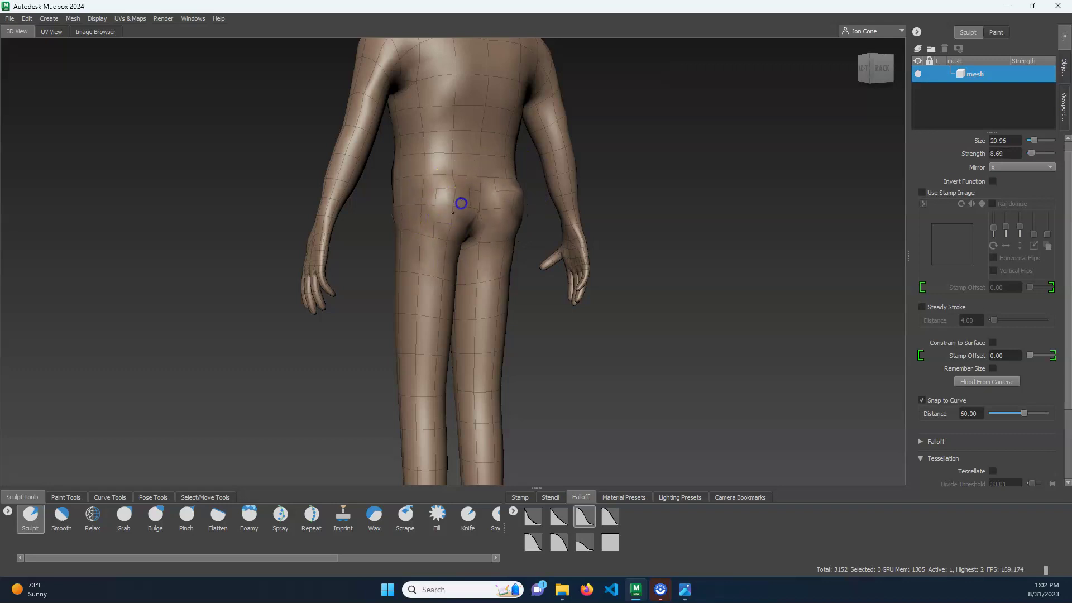
left_click_drag(440, 200, 454, 218, "shift")
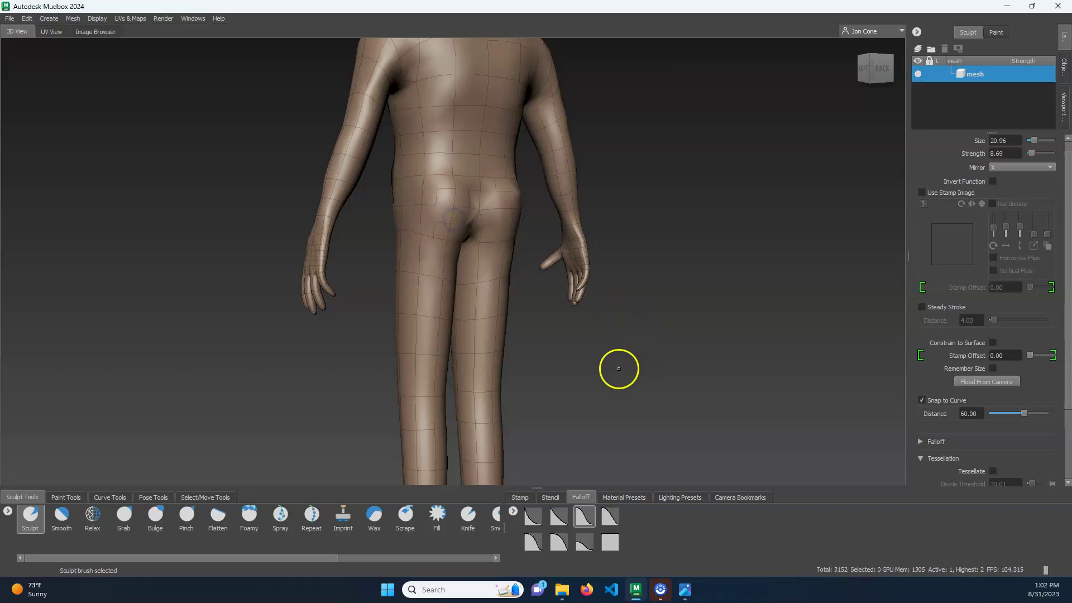
Step: Refine the rounded shape of the buttocks from the side and below, and smooth their surface
left_click_drag(599, 352, 674, 352, "alt")
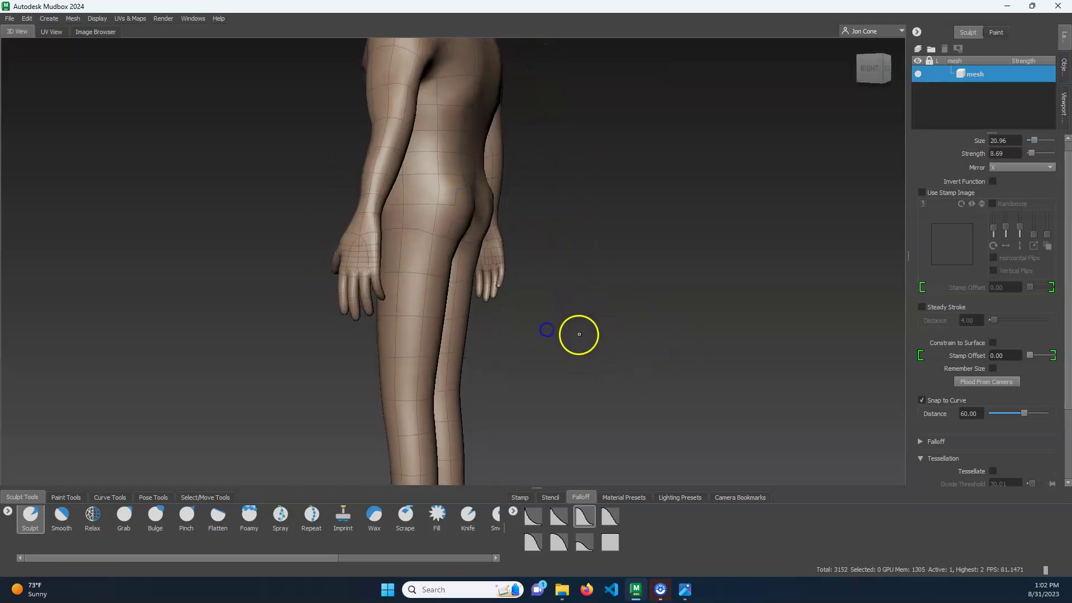
left_click_drag(578, 334, 554, 313, "alt")
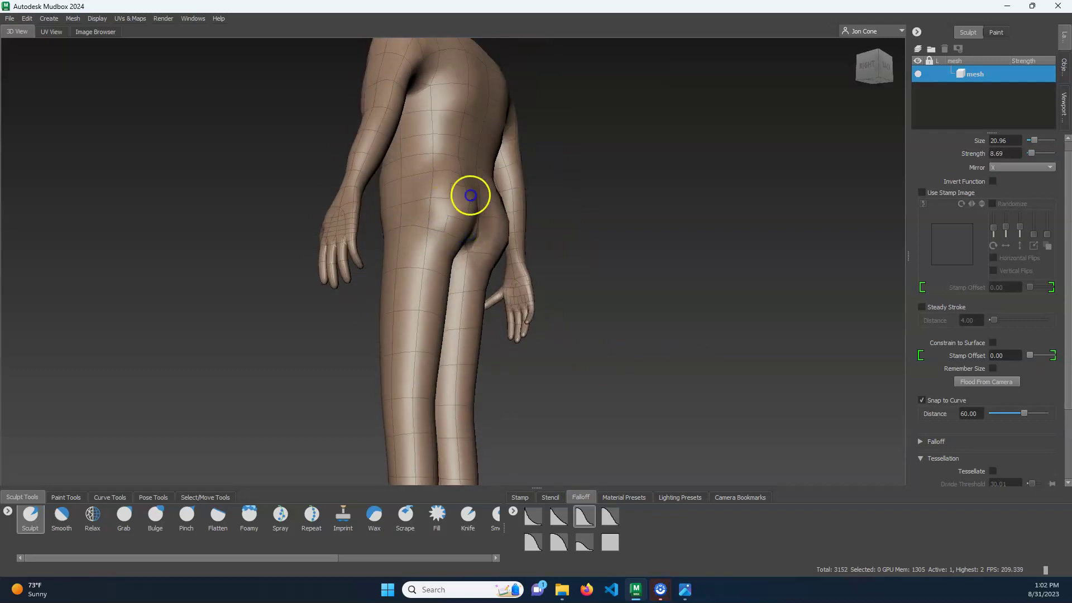
left_click_drag(630, 363, 547, 313, "alt")
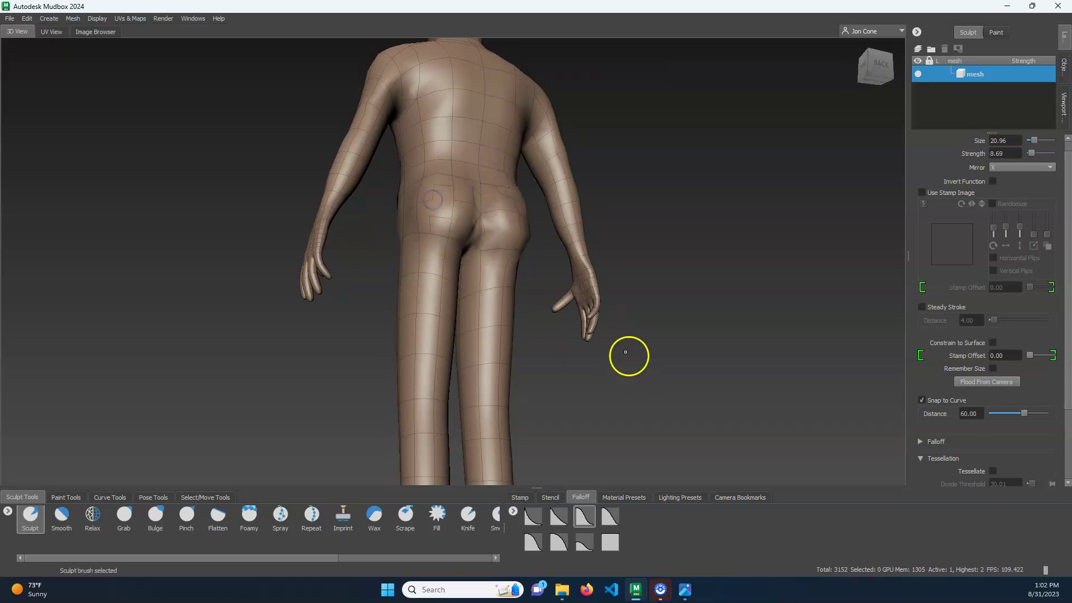
mouse_move(628, 357)
left_mouse_down("alt")
mouse_move(656, 359)
mouse_move(597, 312)
left_mouse_up("alt")
left_click_drag(517, 239, 494, 229, "shift")
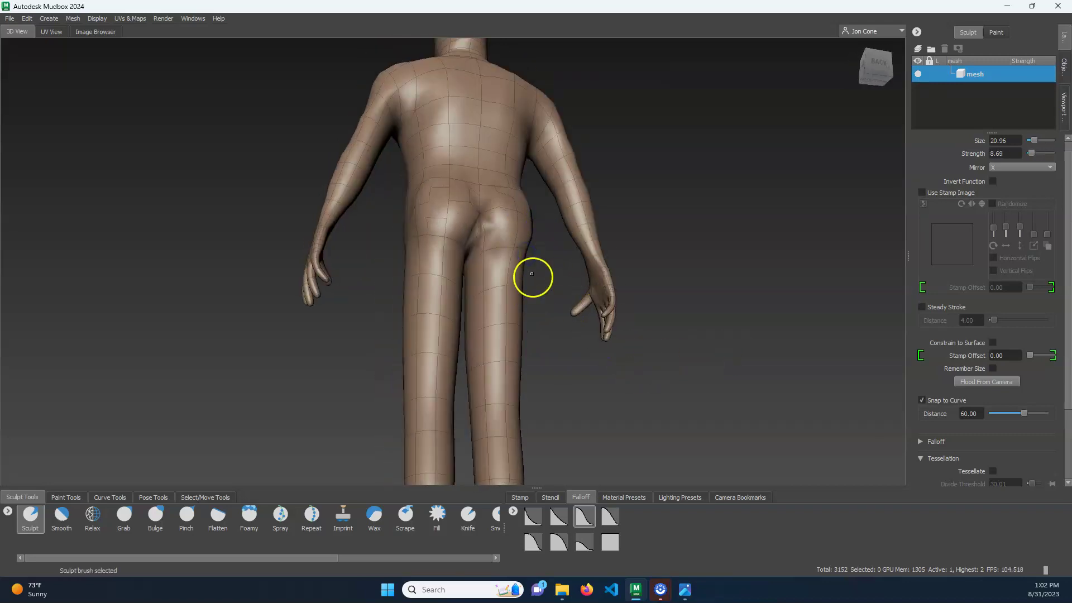
Step: Build up the upper thighs from the side with mirrored Sculpt strokes
left_click(595, 346)
left_click(619, 380)
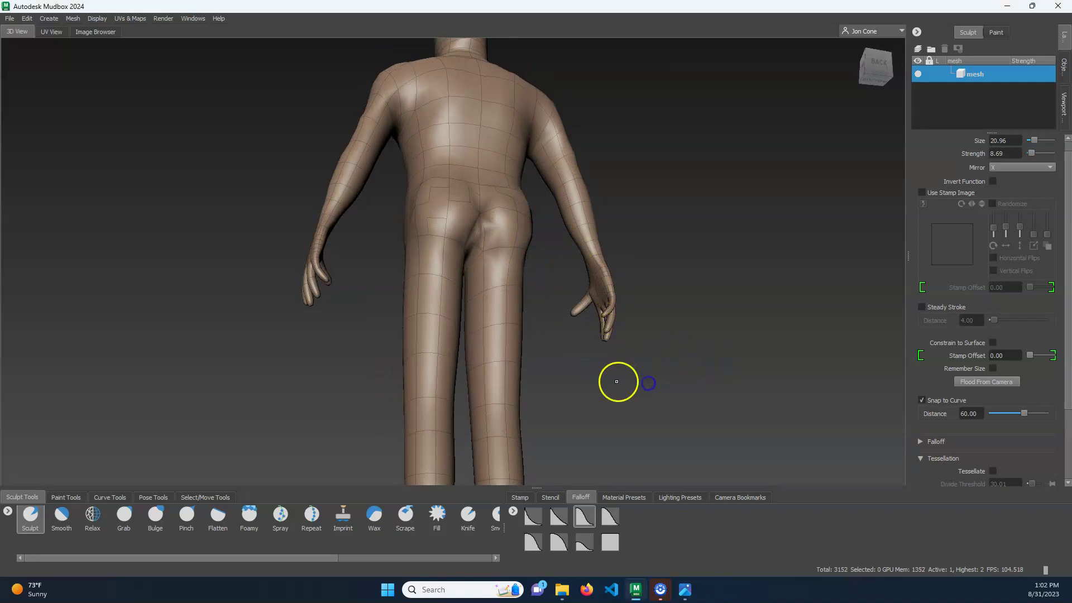
left_click_drag(616, 381, 678, 377, "alt")
middle_click_drag(628, 404, 630, 318, "alt")
left_click_drag(623, 345, 653, 370, "alt")
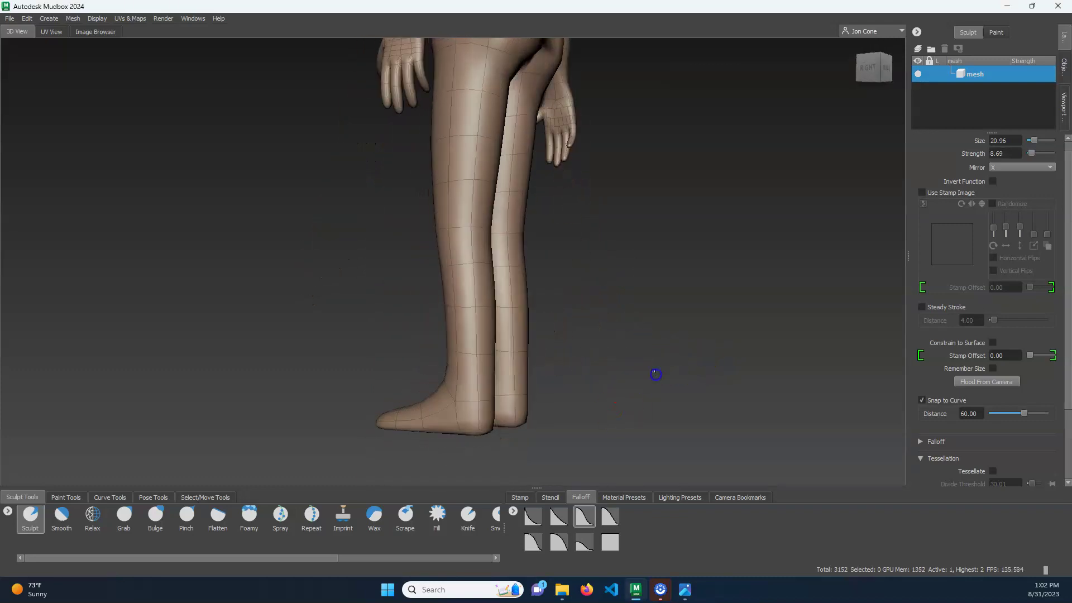
mouse_move(480, 94)
left_mouse_down()
mouse_move(495, 114)
mouse_move(519, 48)
mouse_move(465, 144)
left_mouse_up()
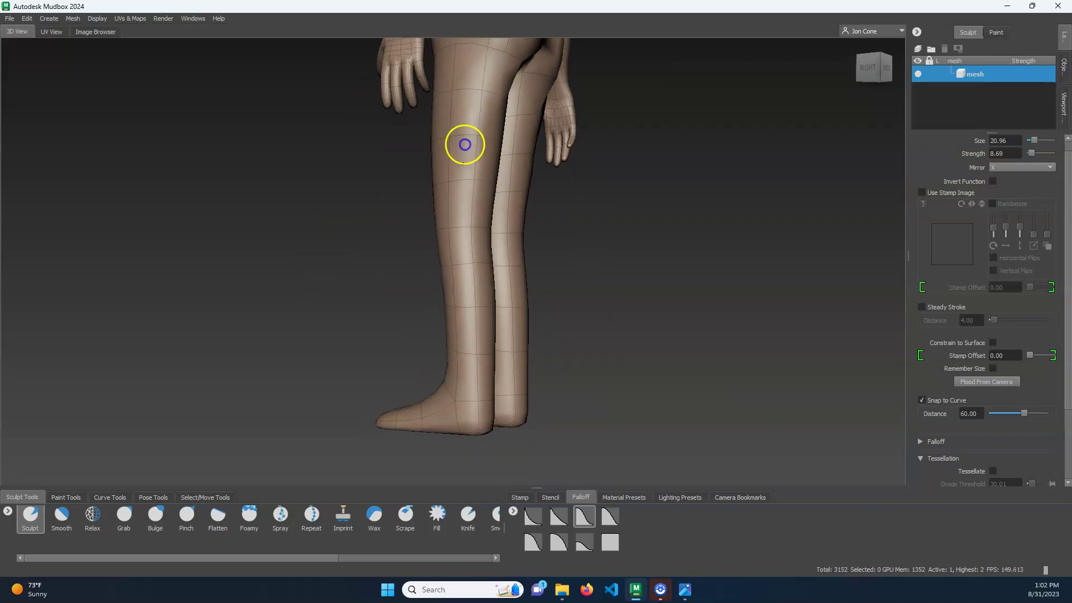
Step: Thicken and even out the outer contours of the thighs from the front with mirrored Sculpt and smoothing strokes
left_click_drag(611, 275, 677, 284, "alt")
right_click_drag(677, 285, 650, 297, "alt")
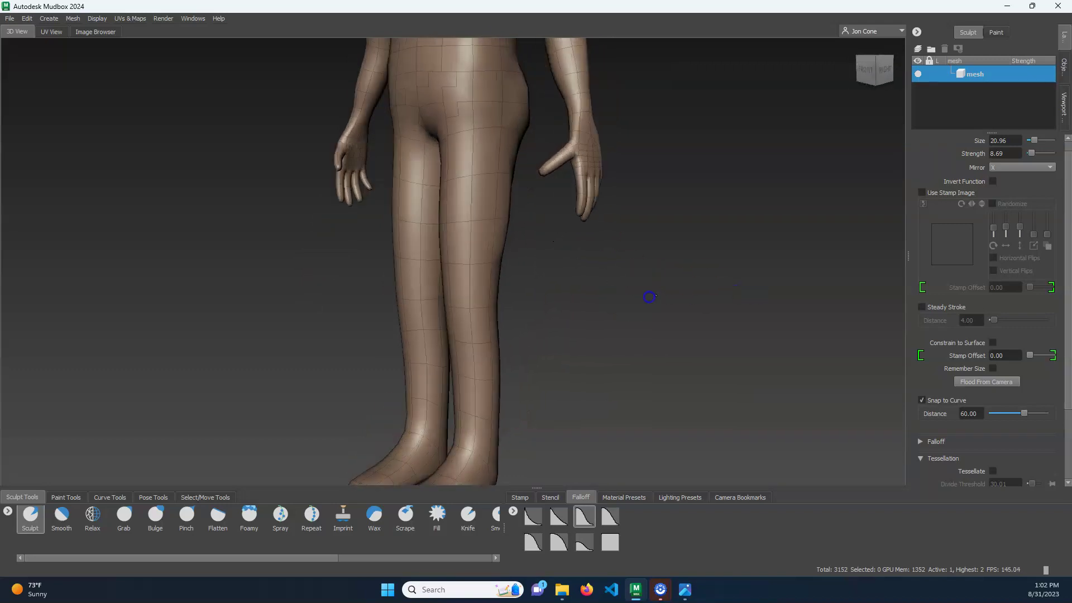
left_click_drag(648, 296, 693, 295, "alt")
mouse_move(503, 87)
left_mouse_down("shift")
mouse_move(526, 151)
mouse_move(524, 129)
mouse_move(492, 278)
left_mouse_up("shift")
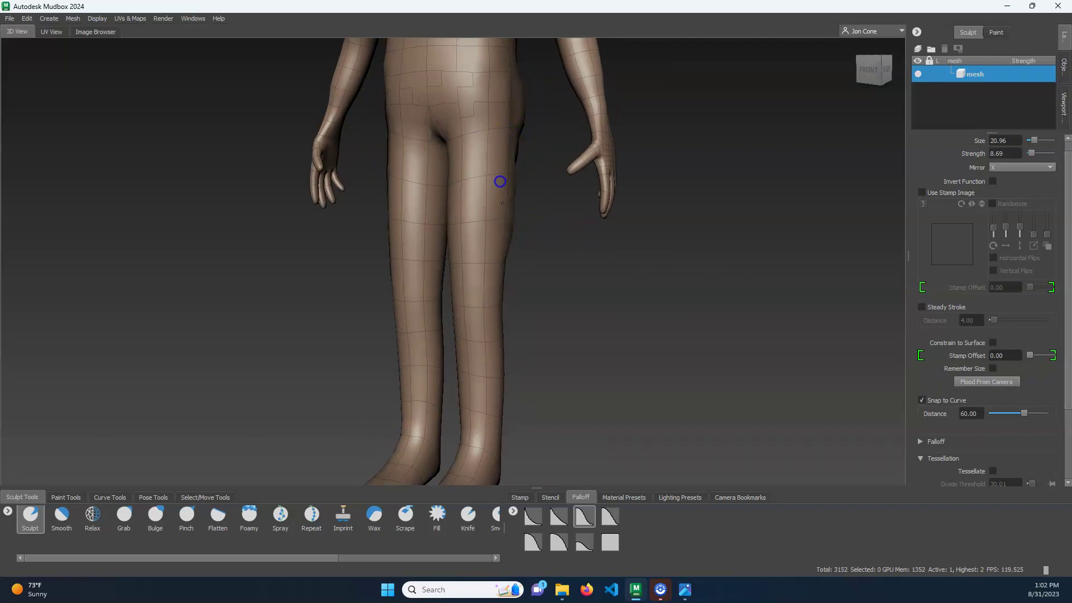
mouse_move(501, 212)
left_mouse_down()
mouse_move(501, 123)
mouse_move(463, 158)
mouse_move(445, 110)
mouse_move(489, 242)
mouse_move(510, 222)
mouse_move(509, 201)
mouse_move(474, 196)
mouse_move(474, 246)
mouse_move(455, 220)
left_mouse_up()
mouse_move(567, 285)
left_mouse_down("alt")
mouse_move(646, 296)
mouse_move(553, 285)
left_mouse_up("alt")
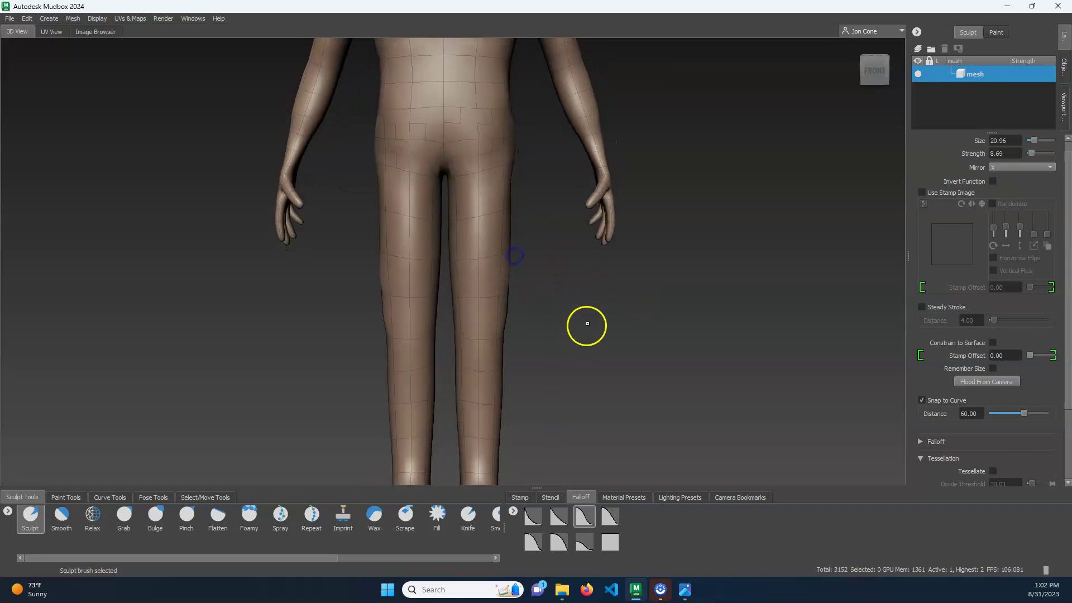
Step: Try to build up the upper arms from the front with a Sculpt stroke, and undo it
middle_click_drag(588, 323, 589, 381, "alt")
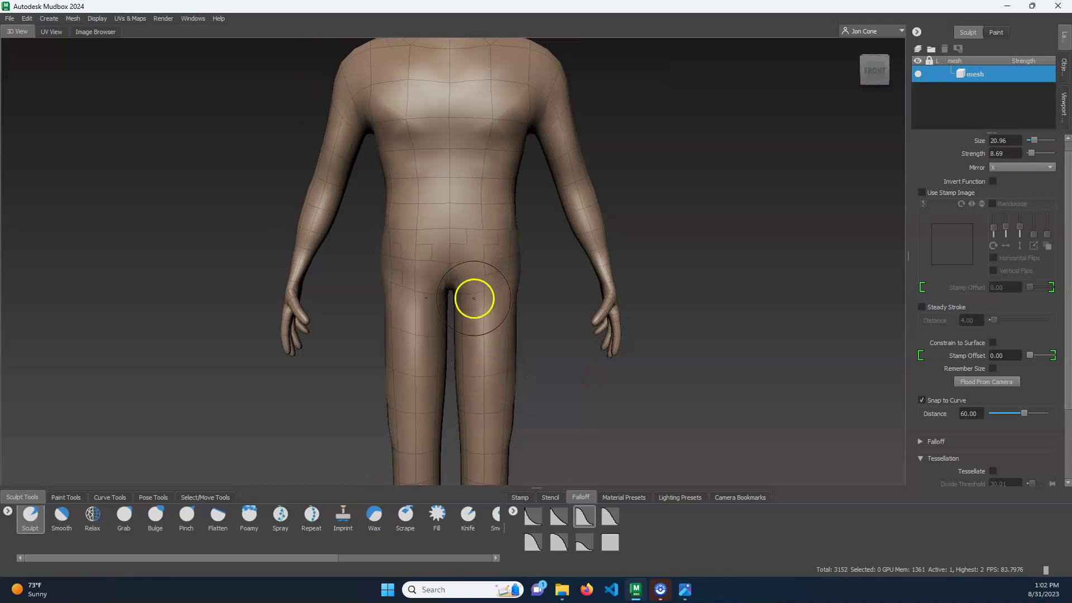
mouse_move(581, 136)
left_mouse_down()
mouse_move(567, 156)
mouse_move(553, 141)
mouse_move(564, 136)
mouse_move(563, 151)
left_mouse_up()
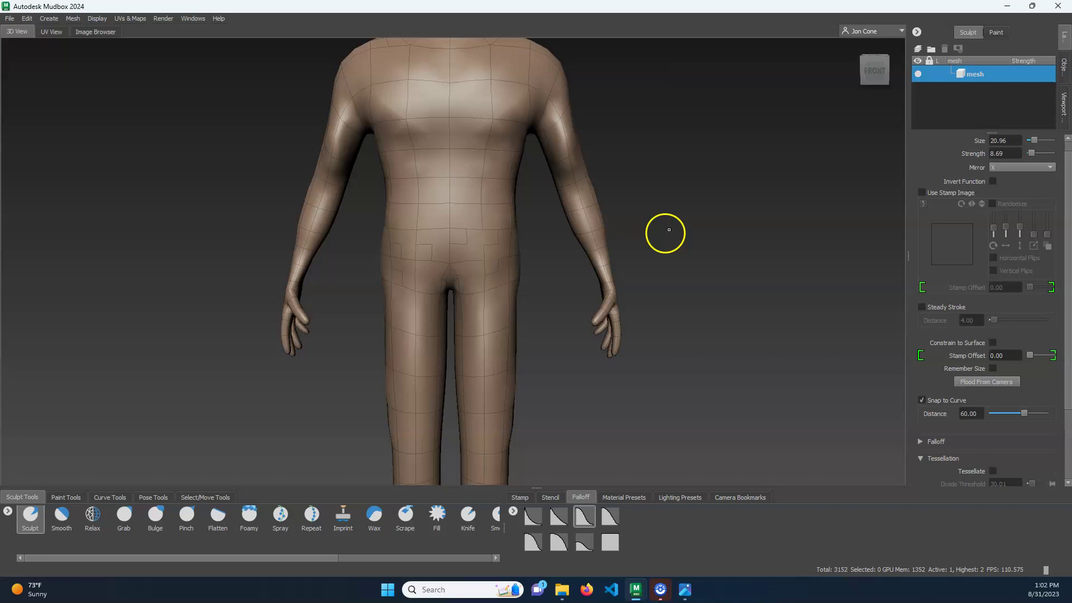
left_click_drag(665, 232, 725, 263, "alt")
key("ctrl+z")
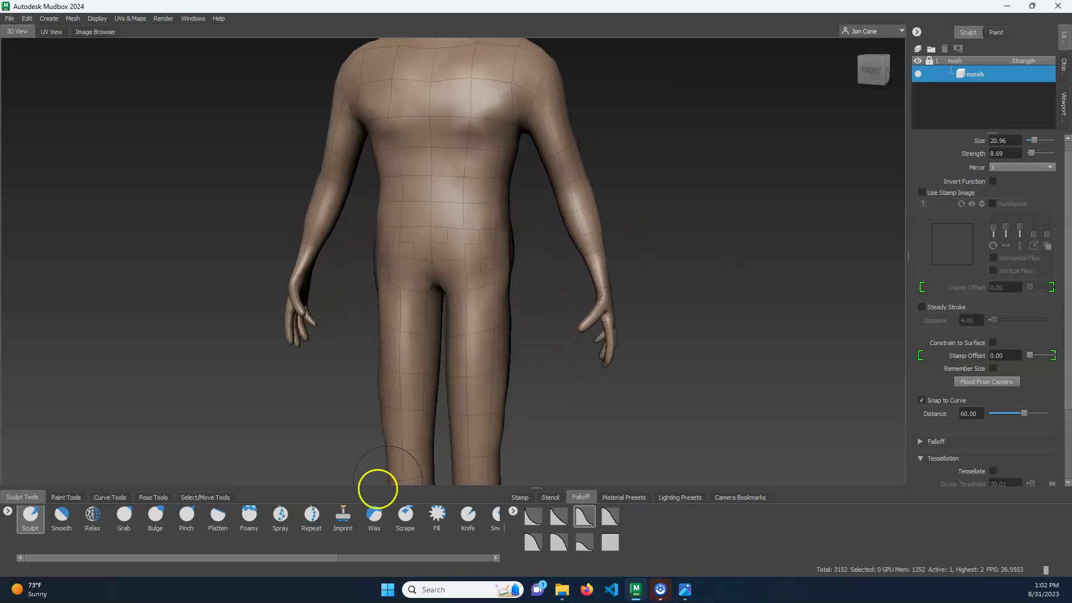
Step: Try to thicken the fingers with a Sculpt stroke along the index finger, and undo it
left_click_drag(648, 400, 603, 393, "alt")
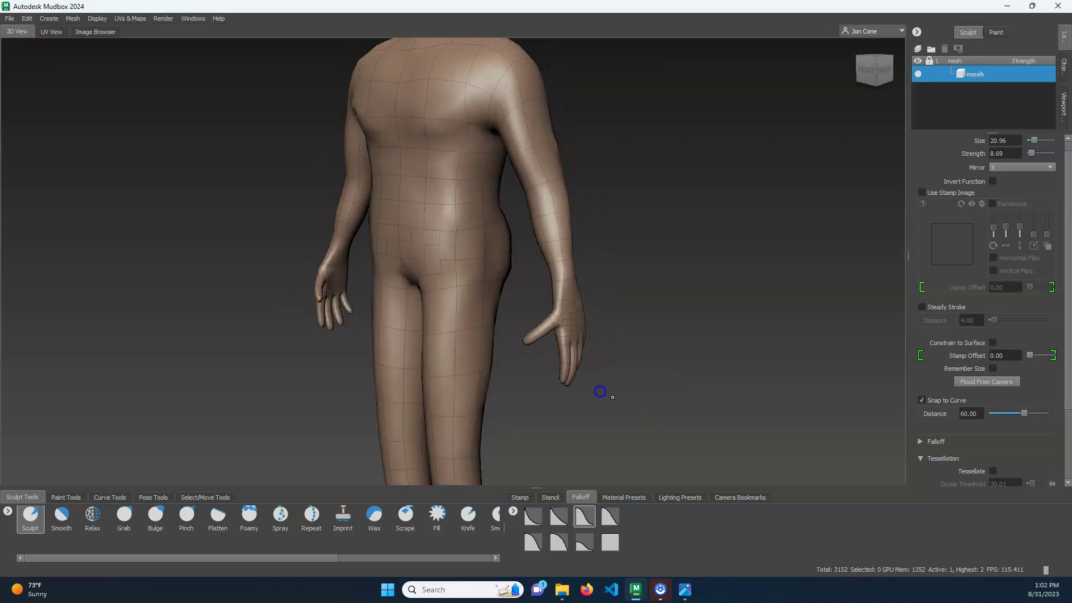
middle_click_drag(603, 392, 536, 349, "alt")
right_click_drag(535, 349, 739, 387, "alt")
left_click_drag(729, 385, 588, 337, "alt")
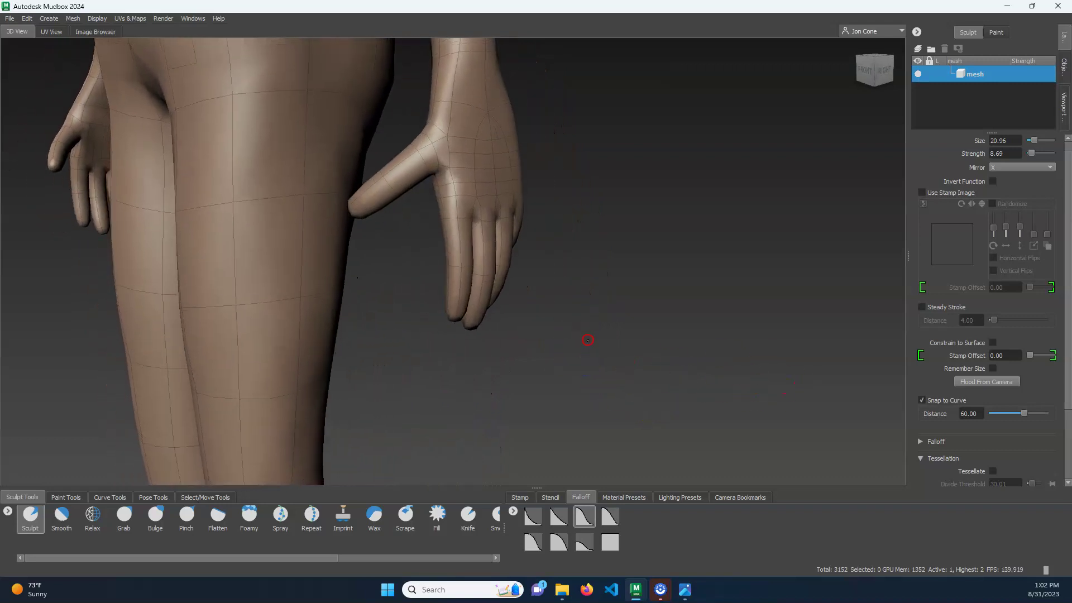
mouse_move(457, 299)
left_mouse_down()
mouse_move(459, 307)
mouse_move(465, 251)
left_mouse_up()
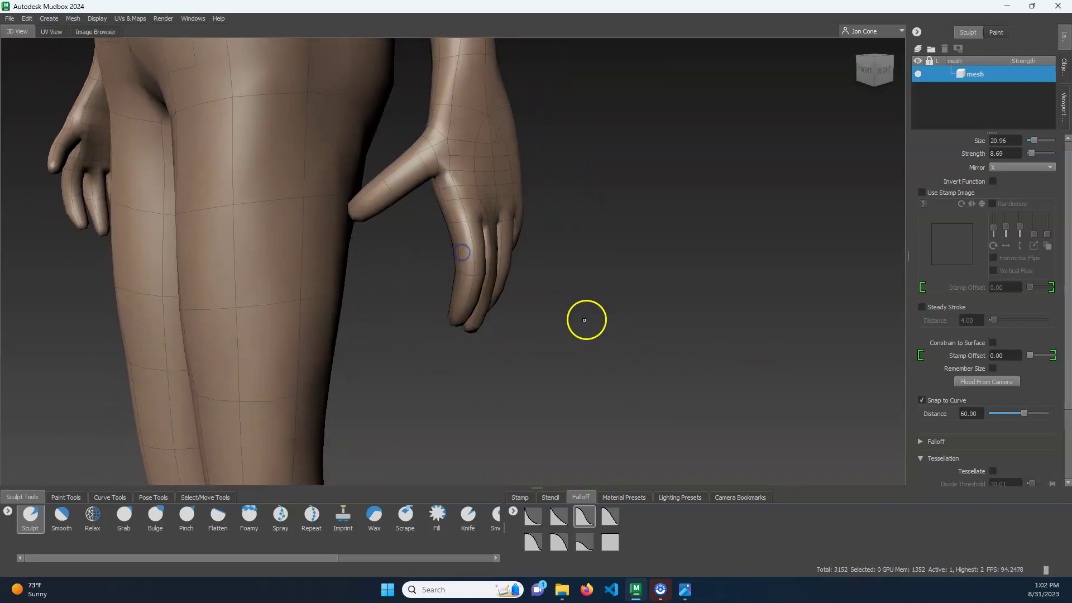
mouse_move(543, 340)
left_mouse_down("alt")
mouse_move(623, 325)
mouse_move(610, 330)
left_mouse_up("alt")
key("ctrl+z")
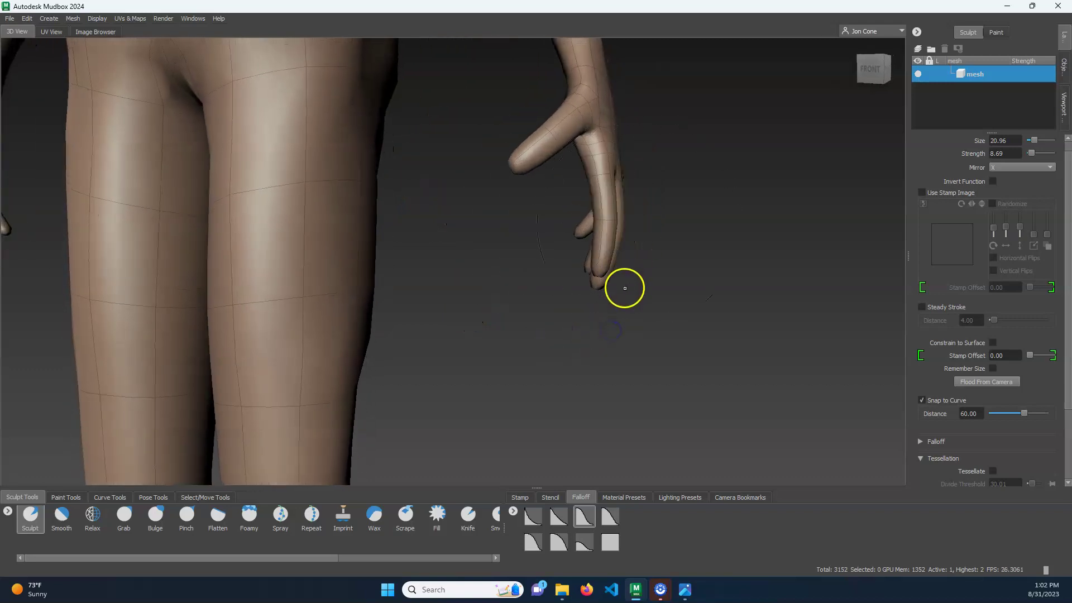
Step: Switch to the Bulge brush and swell the upper arms from the front with mirrored strokes
left_click(150, 533)
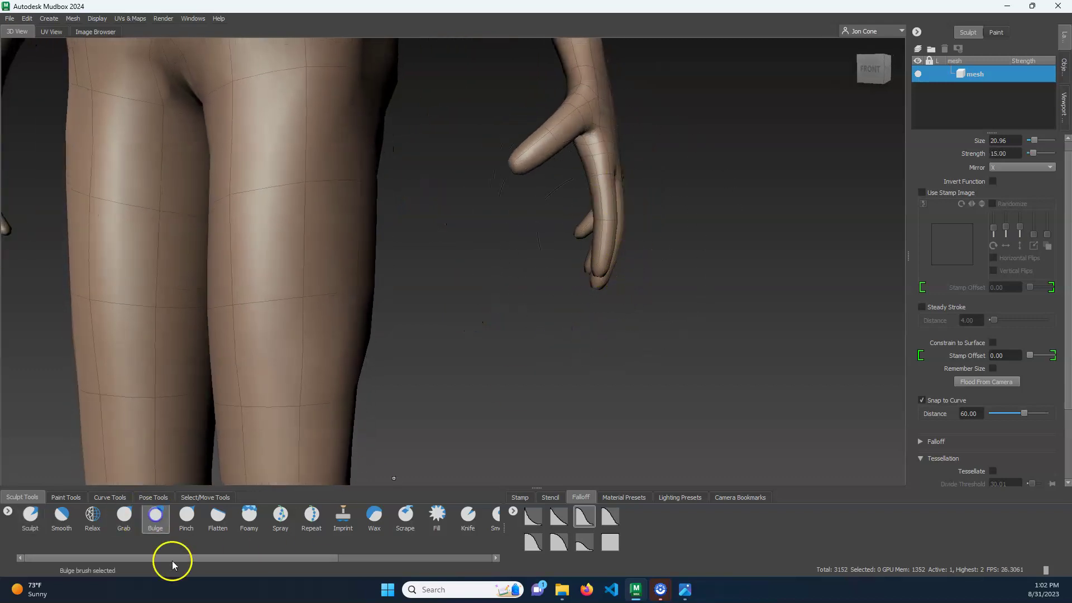
middle_click_drag(629, 242, 594, 465, "alt")
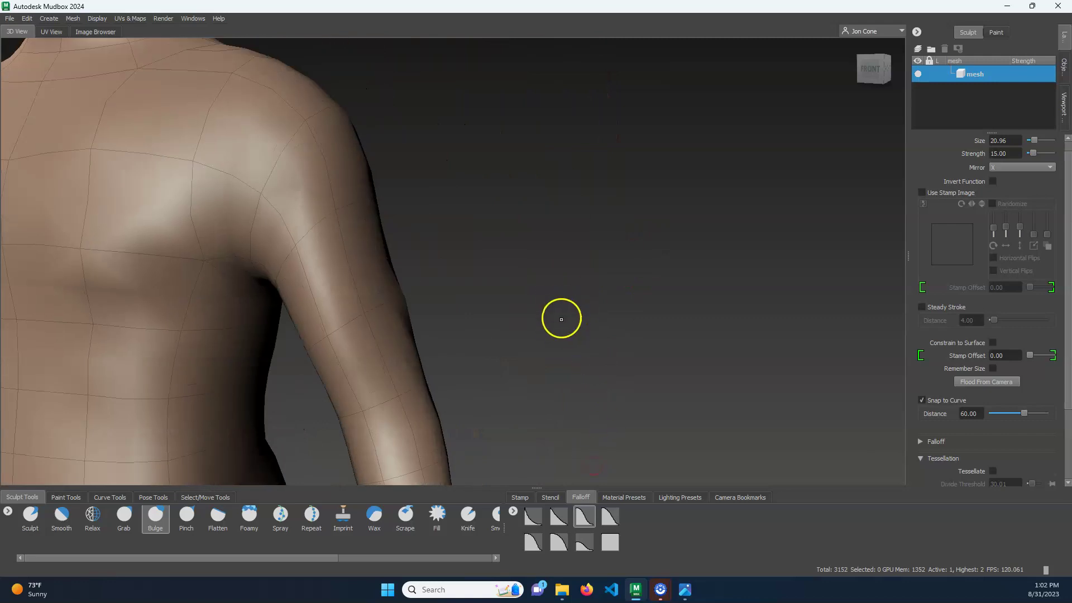
middle_click_drag(561, 319, 592, 280, "alt")
right_click_drag(592, 280, 409, 280, "alt")
left_click_drag(514, 278, 538, 273, "alt")
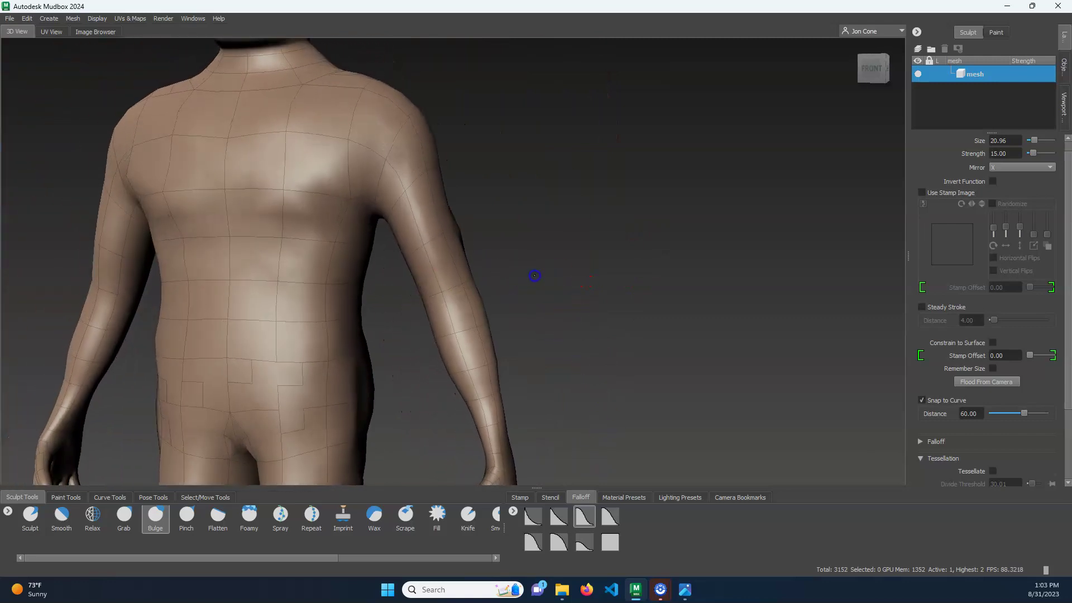
mouse_move(414, 252)
left_mouse_down()
mouse_move(426, 204)
mouse_move(412, 208)
mouse_move(416, 236)
left_mouse_up()
left_click_drag(550, 275, 490, 330, "alt")
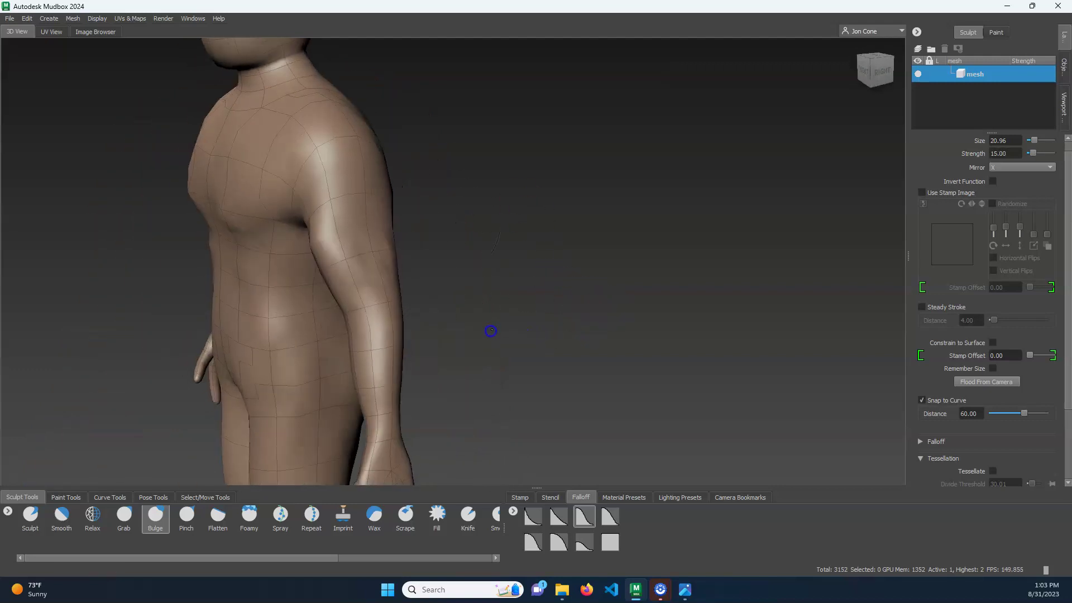
Step: Bulge the shoulders, upper arms and forearms from the side to add muscle volume
mouse_move(330, 194)
left_mouse_down()
mouse_move(338, 173)
mouse_move(325, 143)
left_mouse_up()
mouse_move(401, 155)
left_mouse_down()
mouse_move(349, 154)
mouse_move(347, 184)
left_mouse_up()
middle_click_drag(502, 340, 524, 258, "alt")
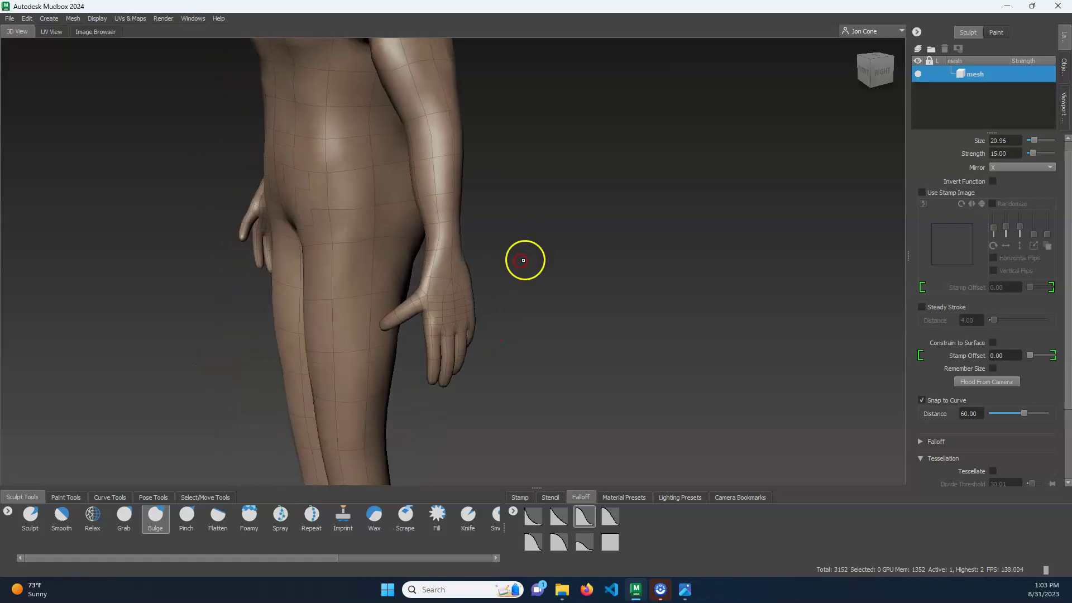
middle_click_drag(524, 205, 542, 257, "alt")
left_click_drag(417, 222, 394, 195)
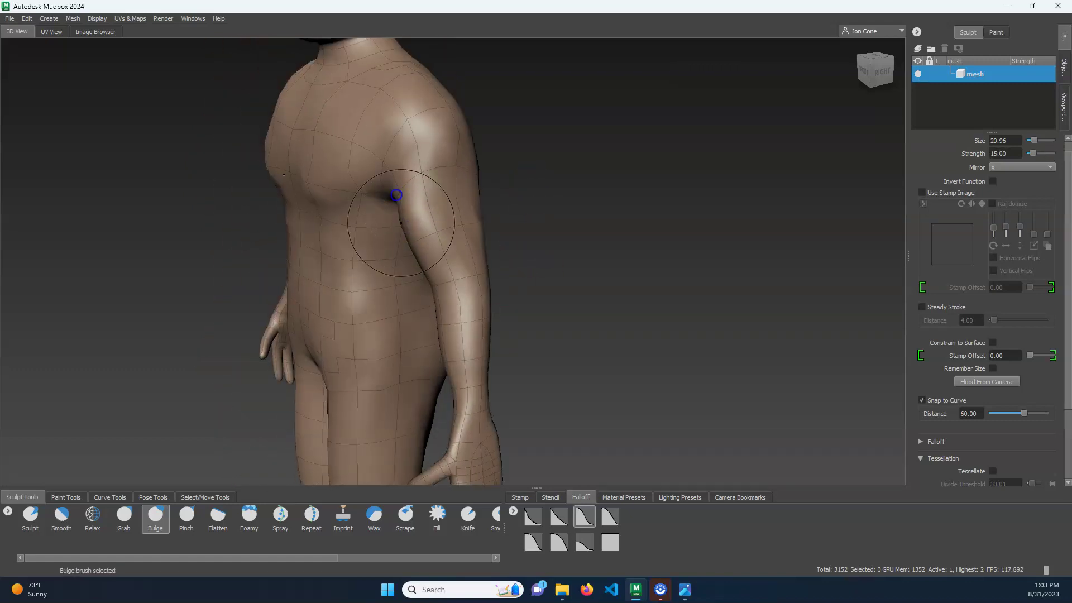
middle_click_drag(583, 329, 571, 286, "alt")
left_click_drag(570, 286, 583, 282, "alt")
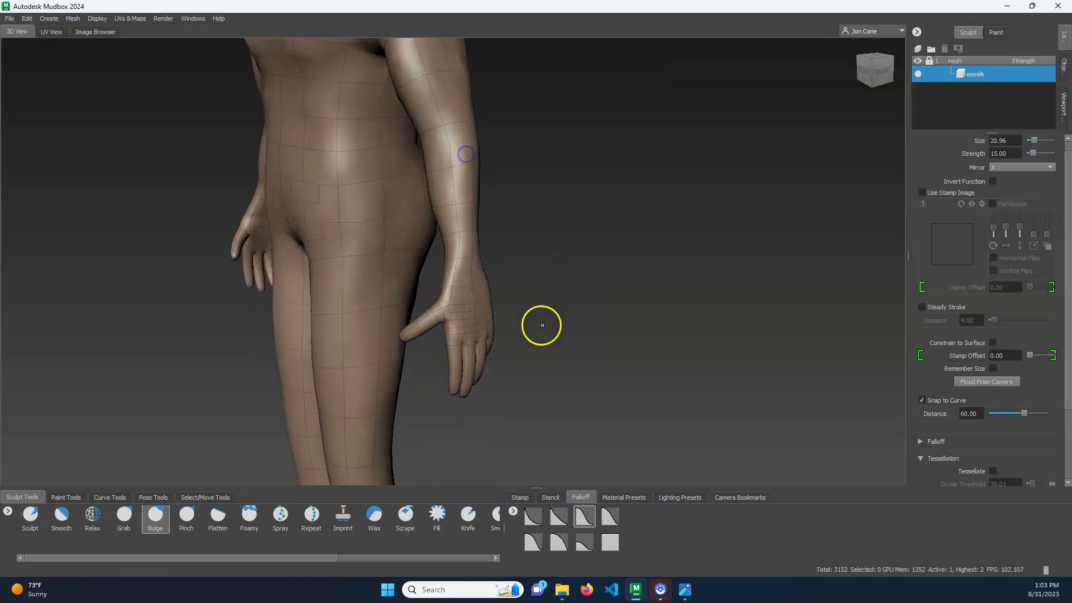
Step: Bulge the fingers, and build up the heel of the palm with the Bulge size reduced to 8.63
left_click_drag(542, 324, 531, 290, "alt")
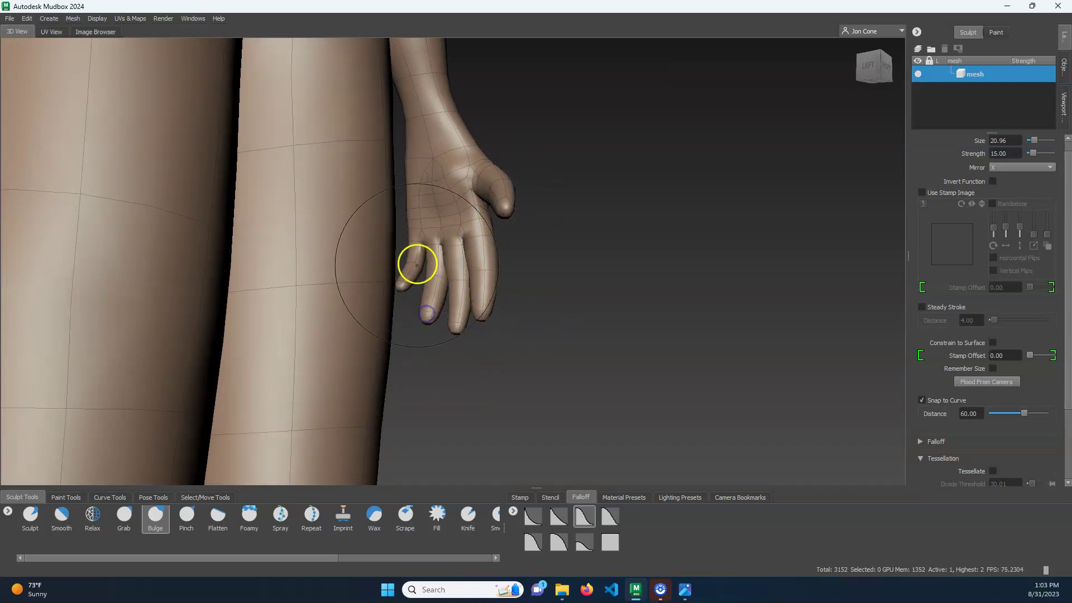
mouse_move(403, 286)
left_mouse_down()
mouse_move(411, 219)
mouse_move(414, 237)
left_mouse_up()
middle_click_drag(512, 203, 540, 241, "alt")
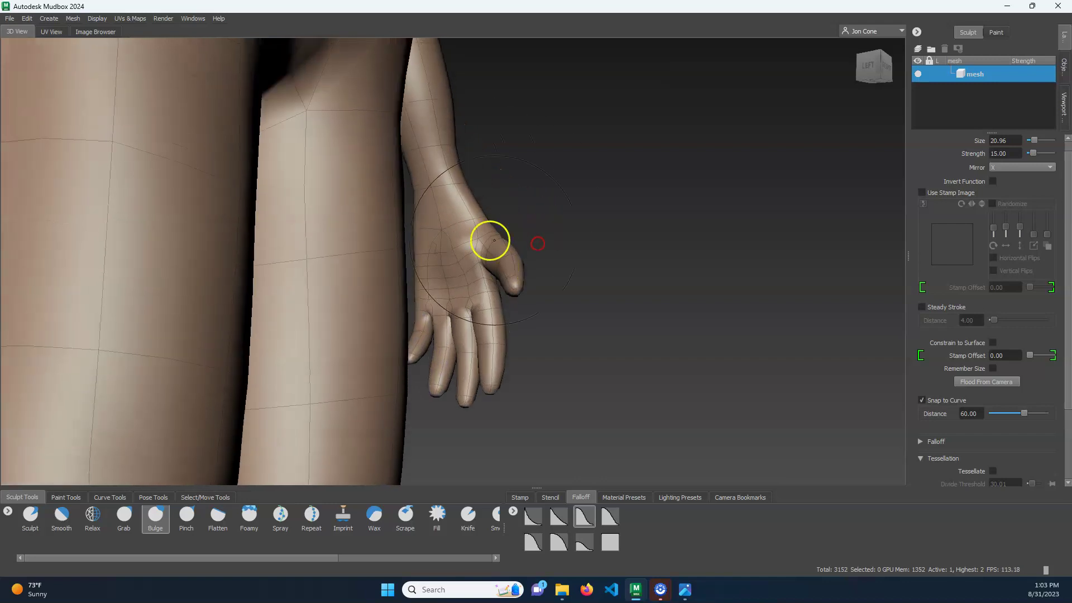
mouse_move(490, 242)
right_mouse_down("alt")
mouse_move(496, 254)
mouse_move(449, 248)
right_mouse_up("alt")
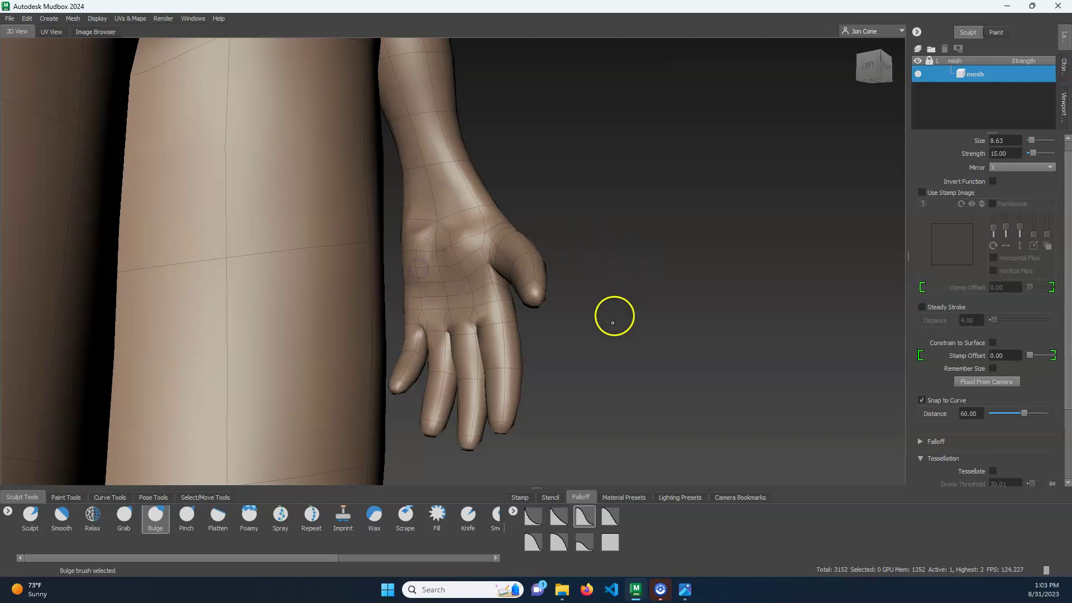
left_click_drag(612, 323, 526, 272, "alt")
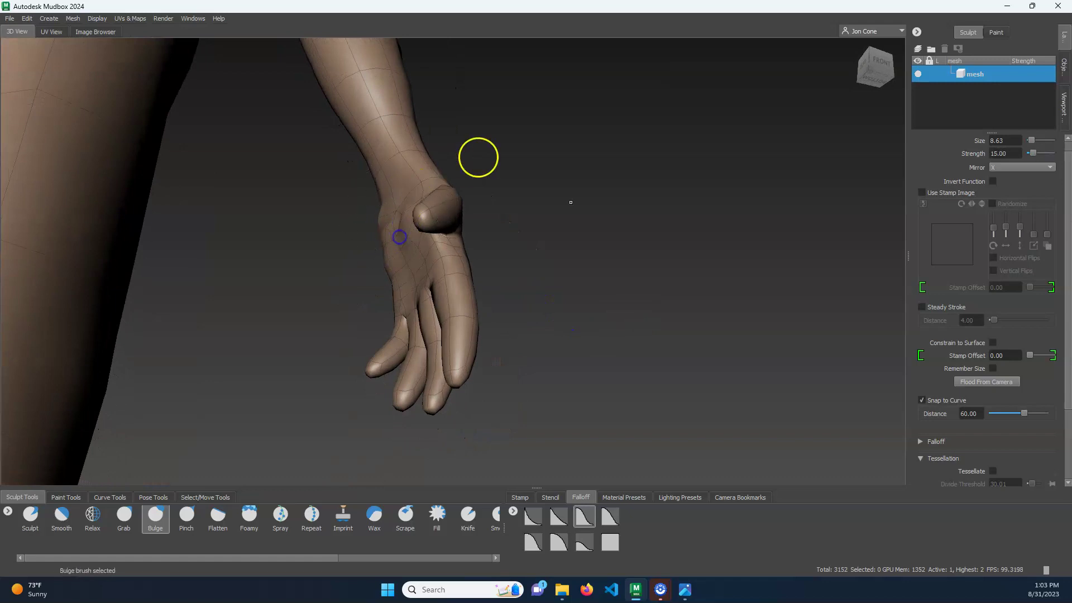
left_click_drag(581, 310, 402, 277, "alt")
Step: Bulge the back of the hand around the knuckles and wrist with the size 8.63 brush
left_click_drag(392, 216, 409, 288, "alt")
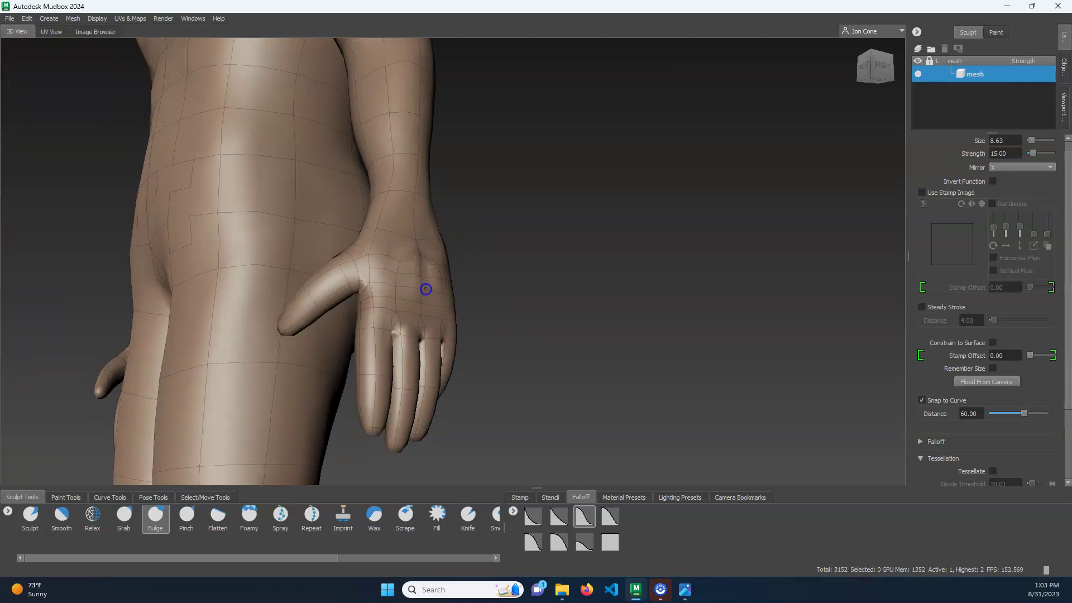
mouse_move(413, 270)
left_mouse_down("alt")
mouse_move(541, 300)
mouse_move(548, 335)
mouse_move(405, 287)
left_mouse_up("alt")
left_click_drag(422, 250, 422, 250, "alt")
mouse_move(432, 286)
left_mouse_down()
mouse_move(413, 237)
mouse_move(397, 249)
left_mouse_up()
middle_click_drag(526, 321, 561, 291, "alt")
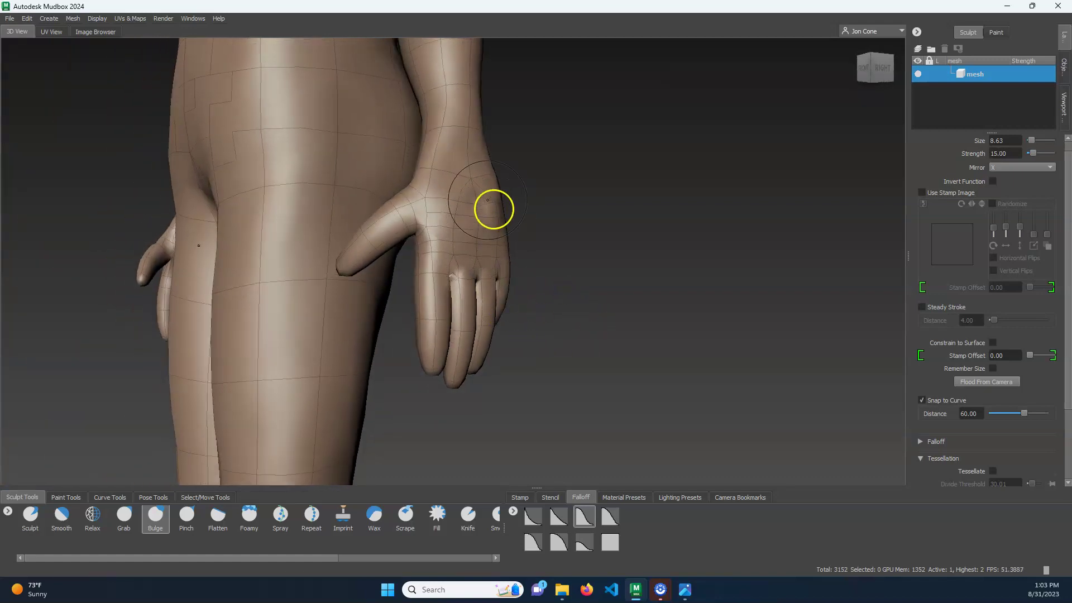
Step: Even out the back of the hand with the Relax brush at strength 100, with mirroring turned on
left_click(93, 519)
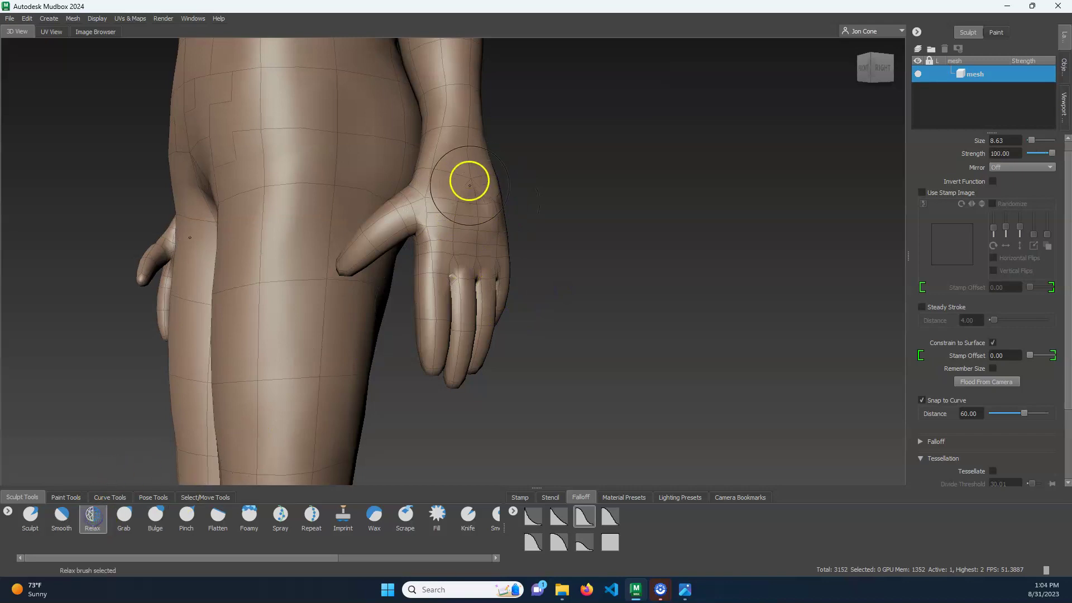
left_click_drag(469, 180, 480, 234)
left_click_drag(480, 176, 460, 168)
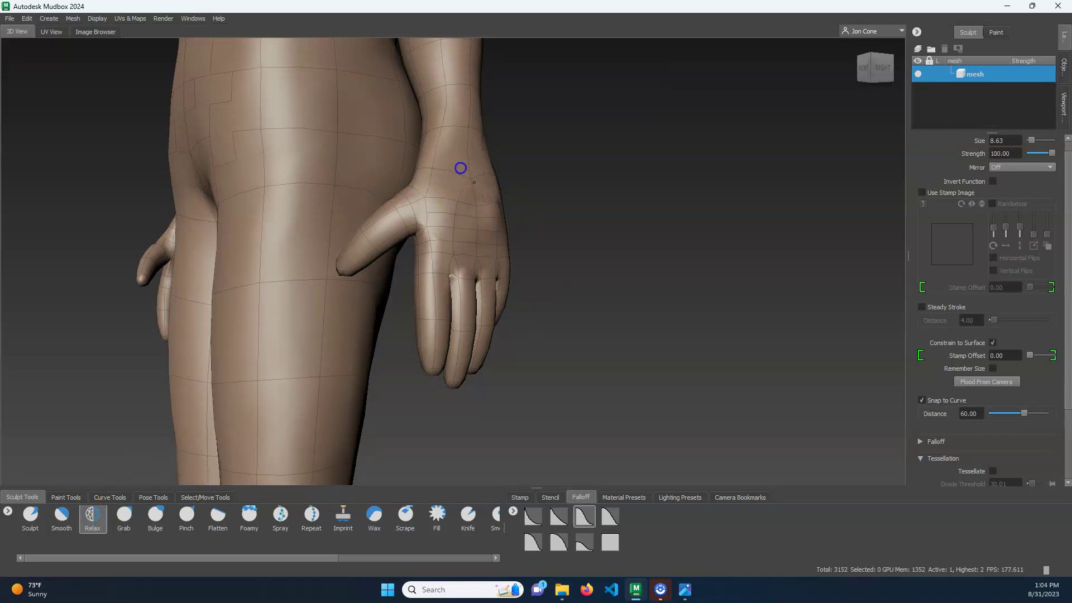
left_click_drag(559, 221, 500, 275, "alt")
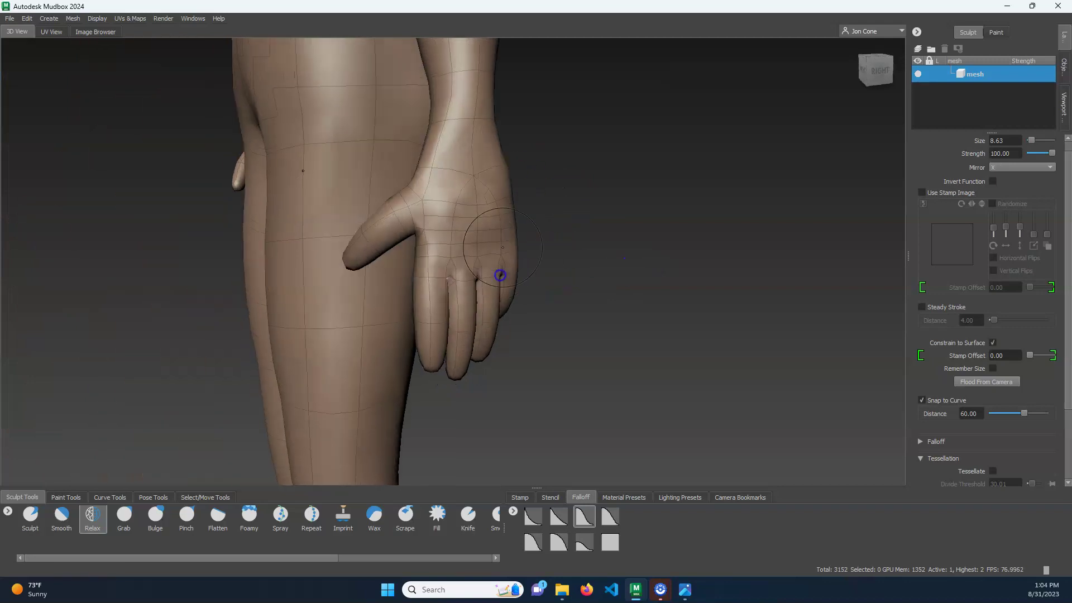
Step: Switch to the Sculpt brush, build up the base of the thumb and smooth it
left_click_drag(562, 287, 656, 300, "alt")
left_click_drag(502, 284, 465, 284, "alt")
right_click_drag(465, 285, 555, 287, "alt")
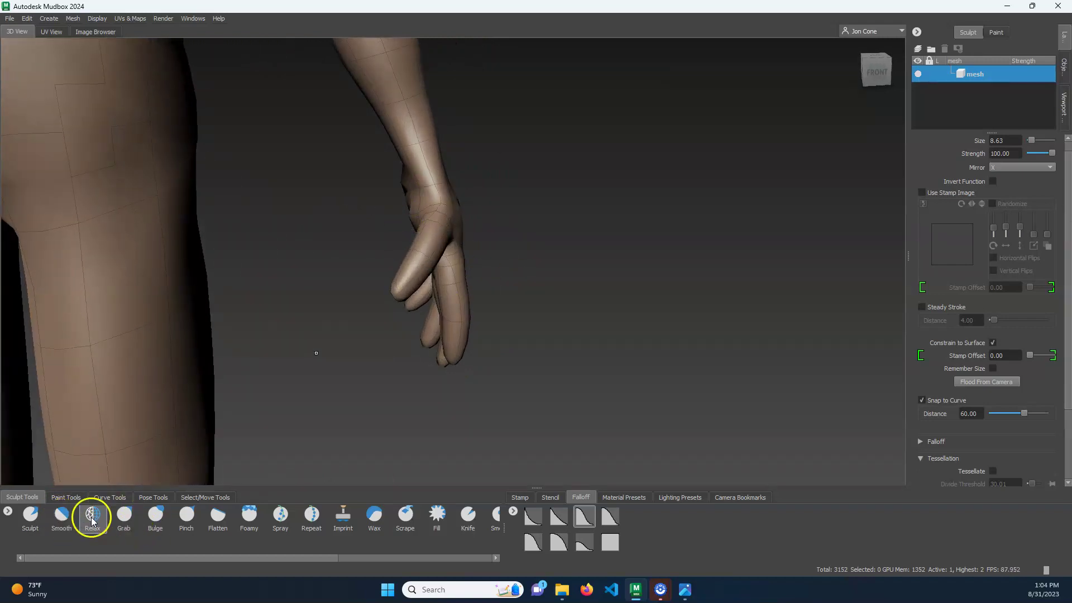
left_click(30, 512)
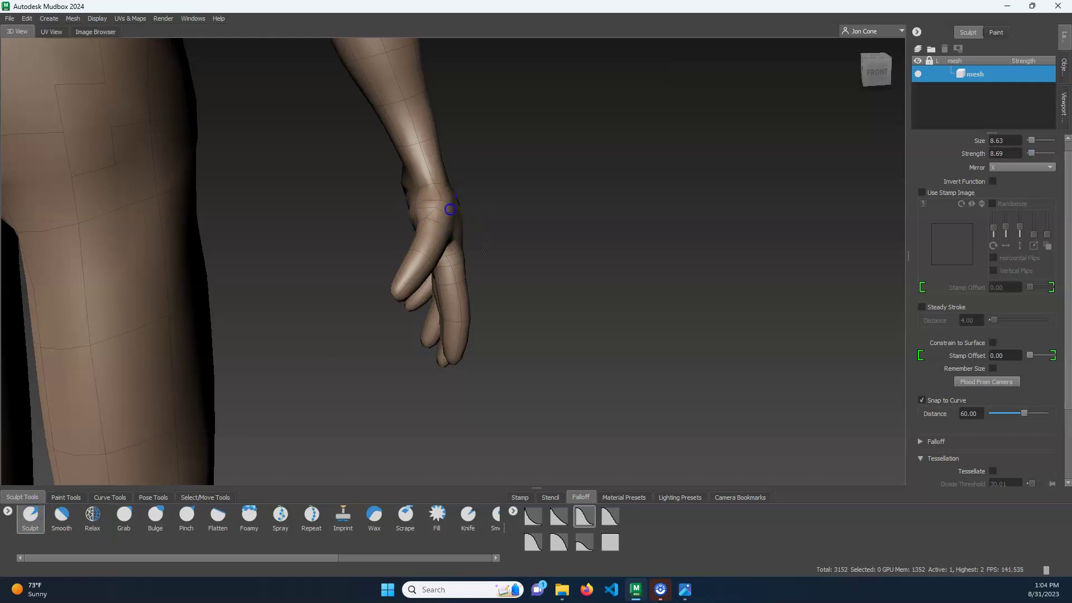
left_click_drag(426, 194, 454, 200, "alt")
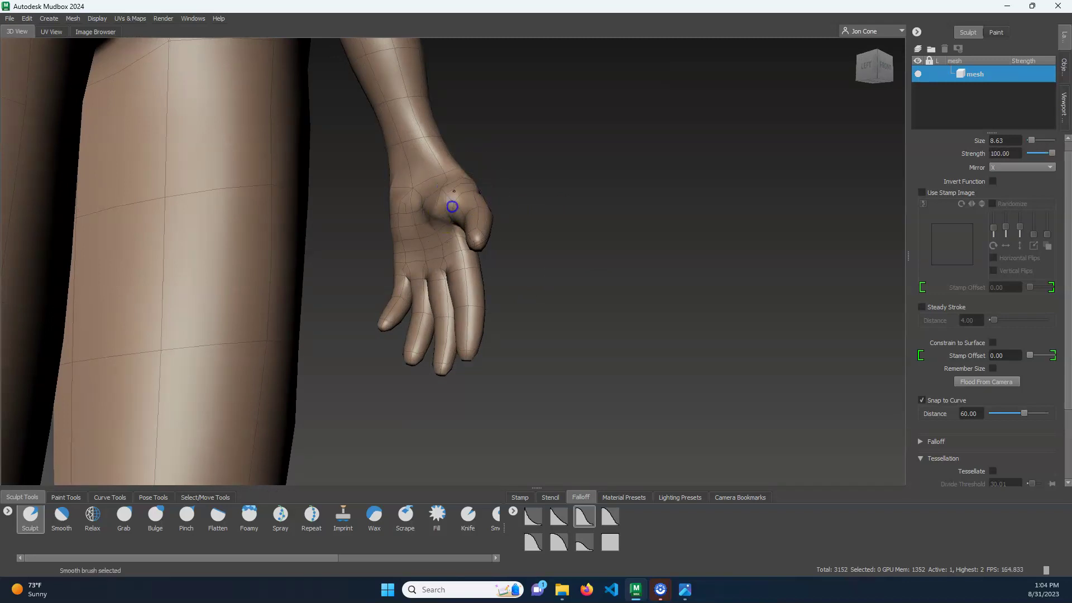
left_click_drag(528, 171, 476, 256, "alt")
key("shift")
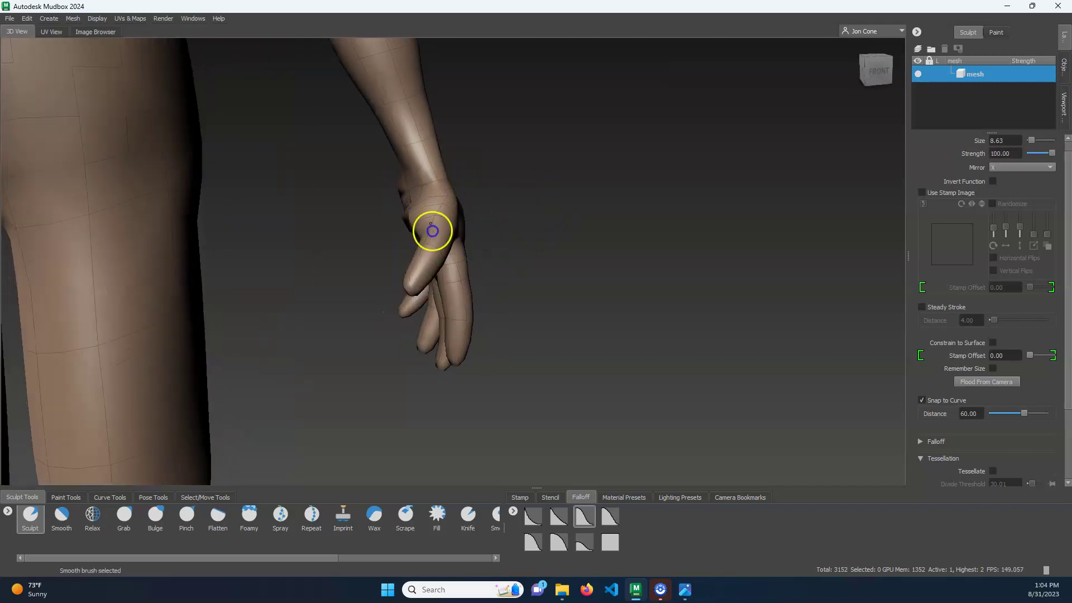
Step: Sculpt the palm at strength 8.69 and smooth the surface on the back of the hand
mouse_move(406, 213)
left_mouse_down("alt")
mouse_move(486, 194)
mouse_move(549, 151)
left_mouse_up("alt")
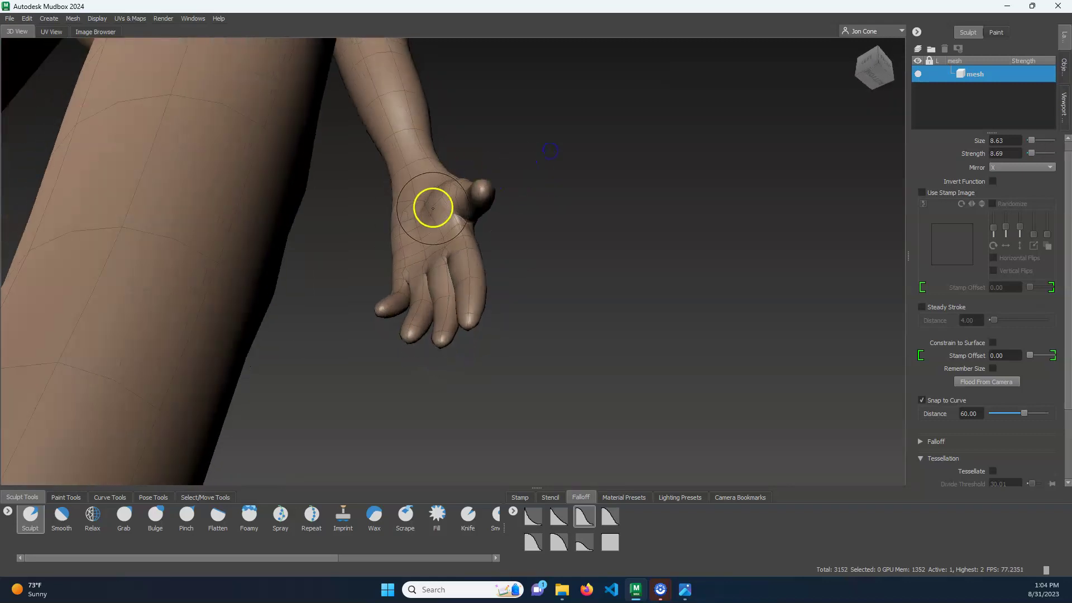
mouse_move(422, 193)
left_mouse_down("alt")
mouse_move(500, 303)
mouse_move(462, 333)
mouse_move(478, 297)
mouse_move(446, 216)
mouse_move(490, 299)
mouse_move(461, 211)
left_mouse_up("alt")
key("shift")
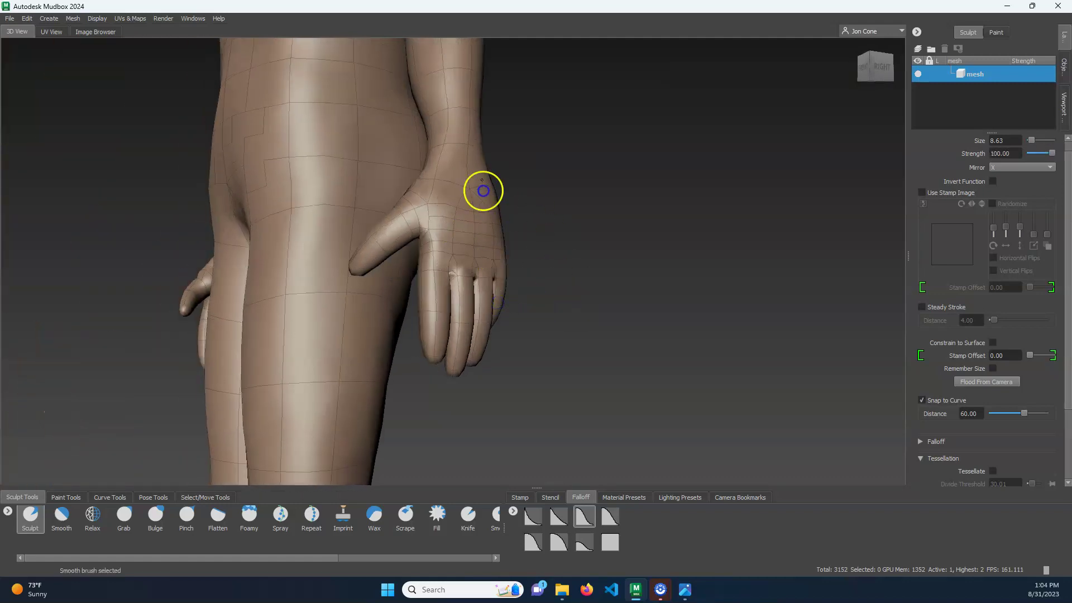
Step: Smooth the crease where the index and middle fingers meet, working from the thumb side and the palm side
left_click_drag(596, 269, 512, 296, "alt")
right_click_drag(512, 297, 763, 340, "alt")
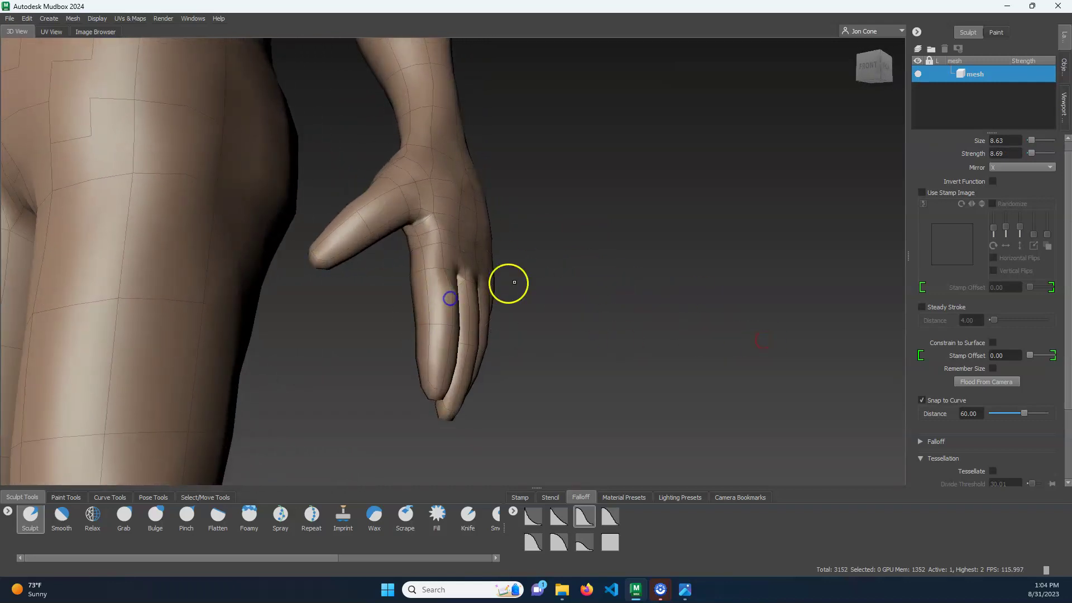
mouse_move(514, 282)
left_mouse_down("alt")
mouse_move(653, 297)
mouse_move(579, 282)
mouse_move(623, 302)
left_mouse_up("alt")
key("shift")
left_click(469, 282, "shift")
left_click_drag(509, 239, 653, 270, "alt")
mouse_move(497, 313)
right_mouse_down("alt")
mouse_move(615, 320)
mouse_move(622, 307)
right_mouse_up("alt")
left_click_drag(464, 311, 463, 301, "shift")
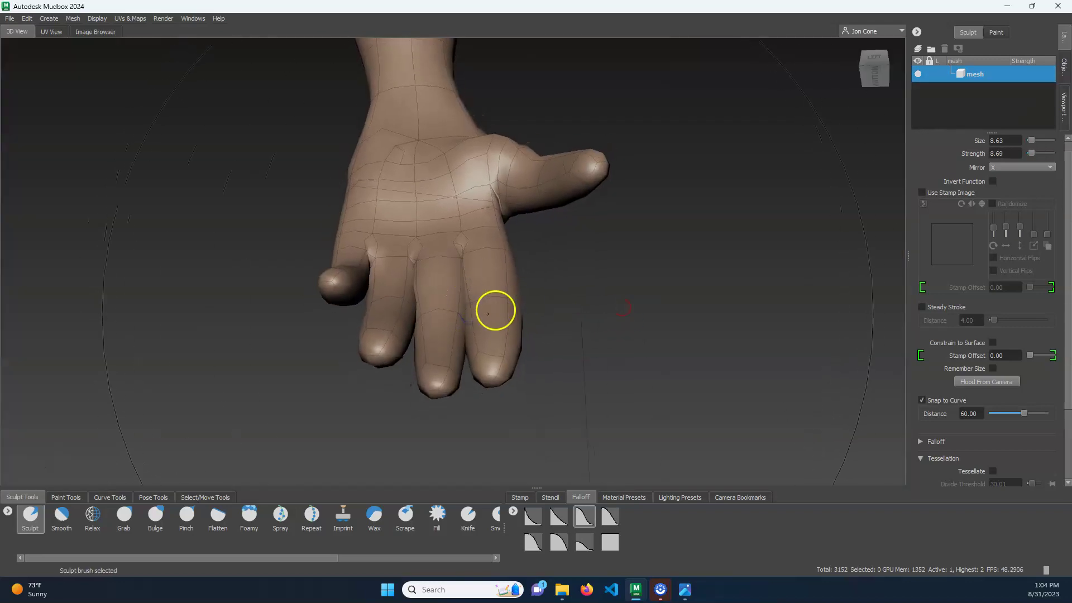
Step: Smooth along the facing sides of the index and middle fingers from the palm side
right_click_drag(495, 311, 706, 315, "alt")
mouse_move(472, 292)
left_mouse_down("shift")
mouse_move(469, 280)
mouse_move(476, 361)
mouse_move(469, 303)
left_mouse_up("shift")
left_click_drag(608, 296, 631, 337, "alt")
left_click_drag(478, 353, 474, 347, "shift")
middle_click_drag(632, 344, 612, 280, "alt")
left_click_drag(612, 280, 610, 309, "alt")
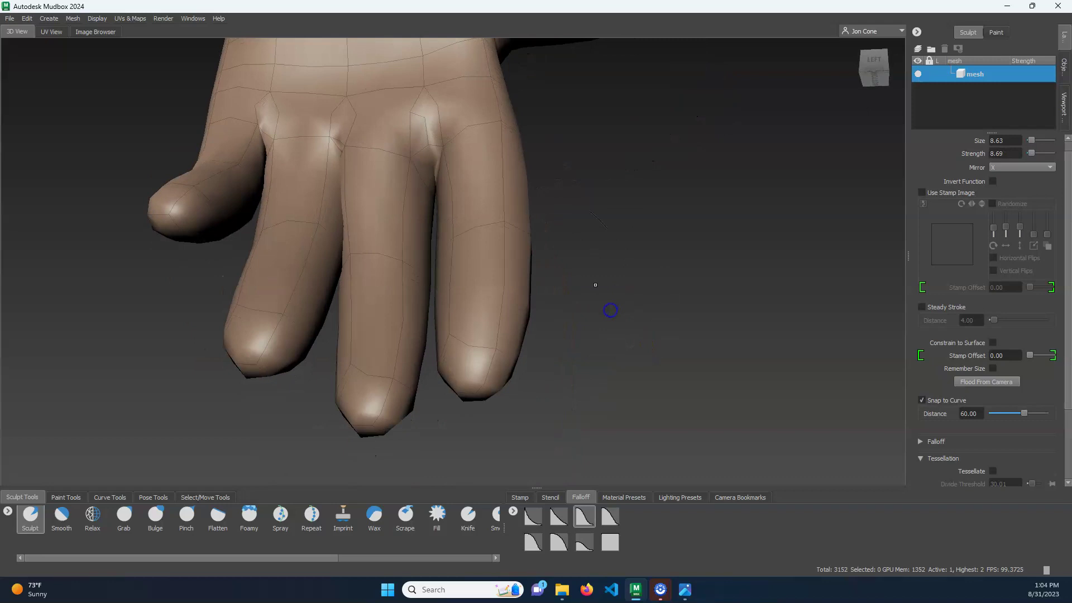
Step: Smooth the gap between the middle and ring fingers on the palm side
middle_click_drag(538, 227, 622, 294, "alt")
left_click_drag(622, 294, 622, 303, "alt")
left_click_drag(425, 326, 426, 296, "shift")
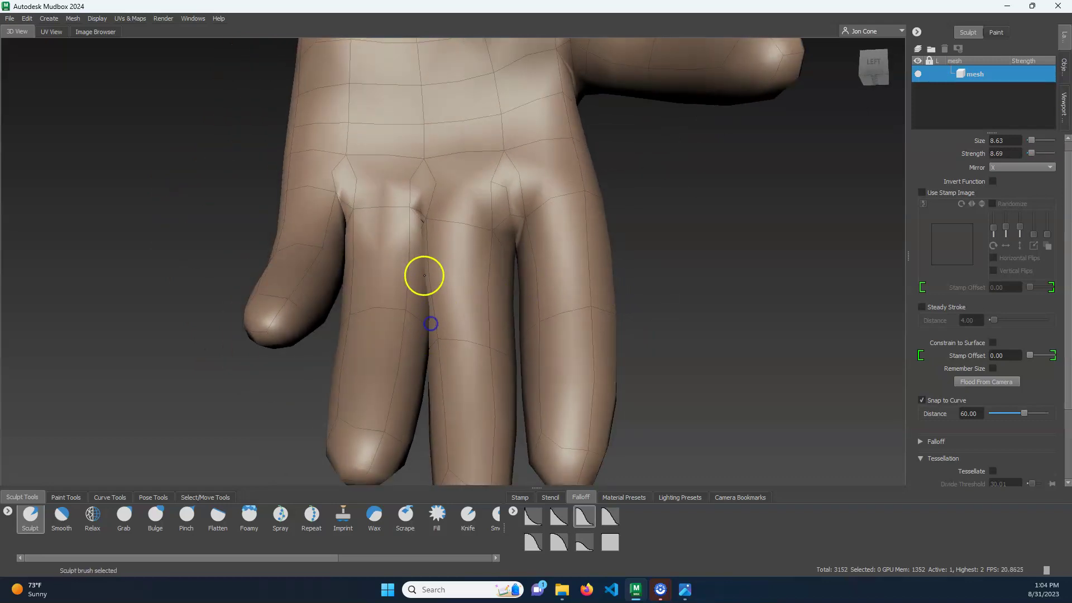
right_click_drag(429, 302, 467, 312, "alt")
mouse_move(412, 296)
left_mouse_down("shift")
mouse_move(421, 359)
mouse_move(423, 348)
left_mouse_up("shift")
mouse_move(648, 270)
right_mouse_down("alt")
mouse_move(689, 251)
mouse_move(671, 249)
right_mouse_up("alt")
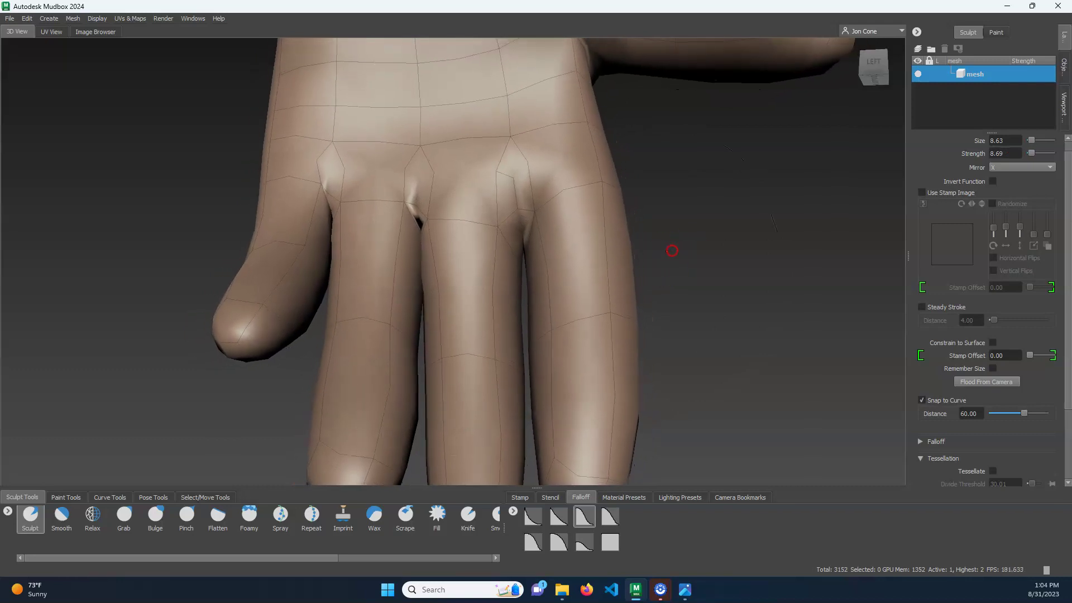
left_click_drag(424, 247, 425, 277, "shift")
Step: Smooth the index–middle finger gap and the ring–little finger gap on the palm side
mouse_move(661, 286)
middle_mouse_down("alt")
mouse_move(704, 278)
mouse_move(665, 224)
mouse_move(579, 168)
middle_mouse_up("alt")
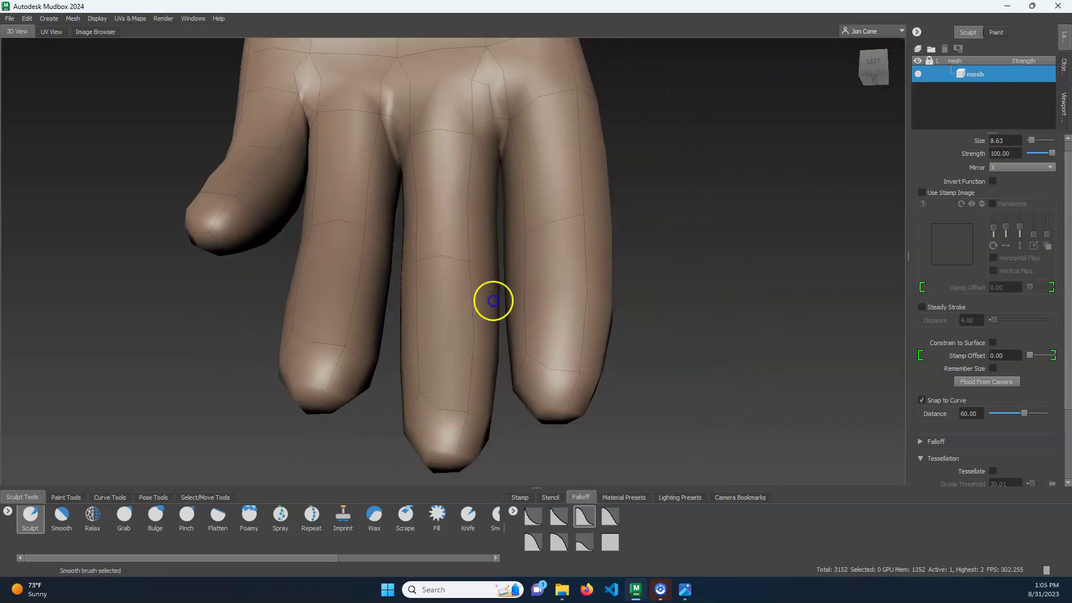
left_click_drag(494, 305, 505, 147, "shift")
left_click_drag(641, 206, 620, 253, "alt")
left_click_drag(323, 287, 318, 319, "shift")
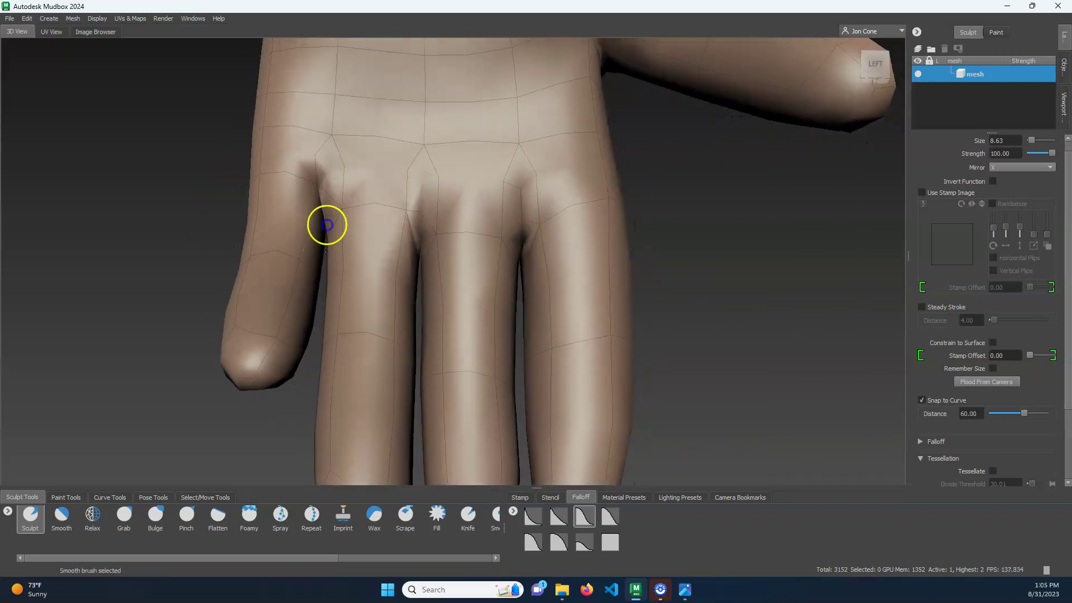
mouse_move(327, 225)
left_mouse_down("shift")
mouse_move(311, 344)
mouse_move(306, 324)
mouse_move(291, 343)
mouse_move(295, 329)
left_mouse_up("shift")
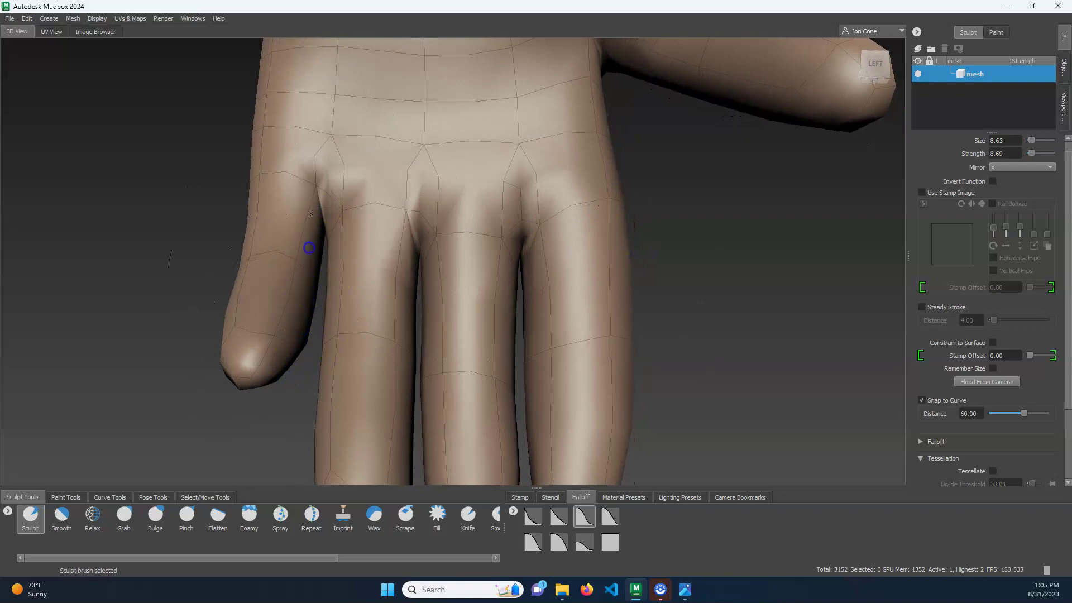
Step: Smooth the gaps between the fingers from the back of the hand
left_click_drag(692, 288, 434, 318, "alt")
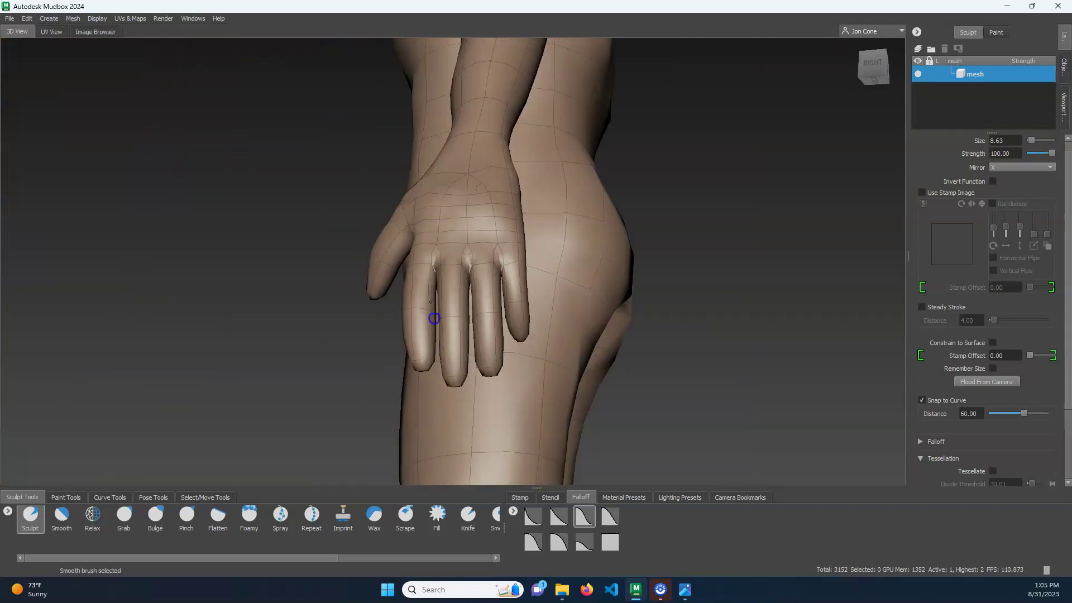
left_click_drag(634, 298, 464, 365, "alt")
left_click_drag(583, 317, 676, 324, "alt")
right_click_drag(676, 324, 430, 268, "alt")
left_click_drag(430, 268, 557, 296, "alt")
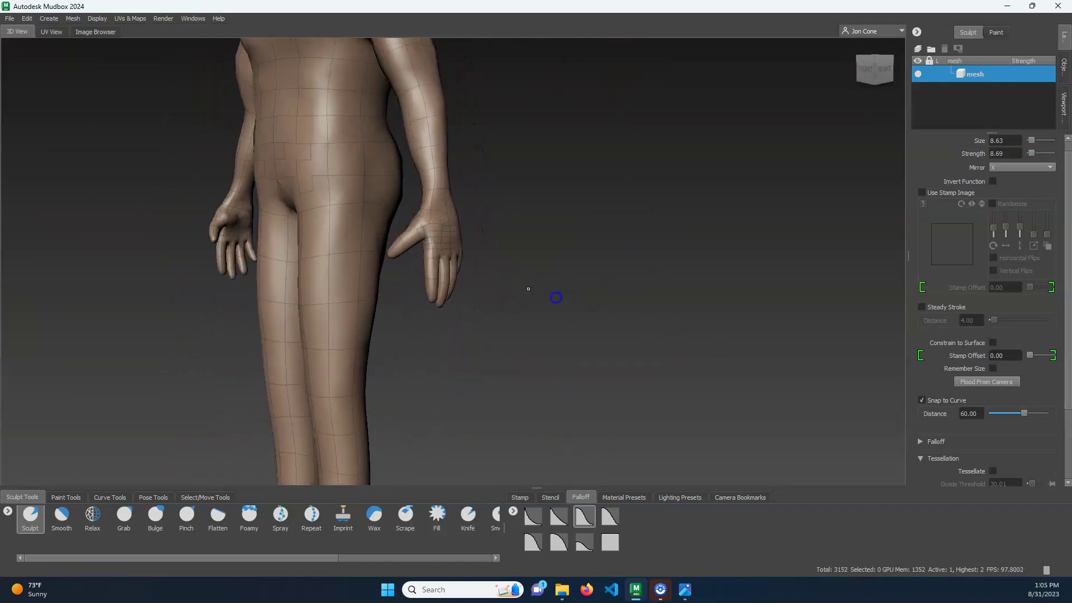
Step: Examine the shape of the hands, arms and torso from the front and side
right_click_drag(557, 297, 734, 332, "alt")
left_click_drag(734, 333, 752, 318, "alt")
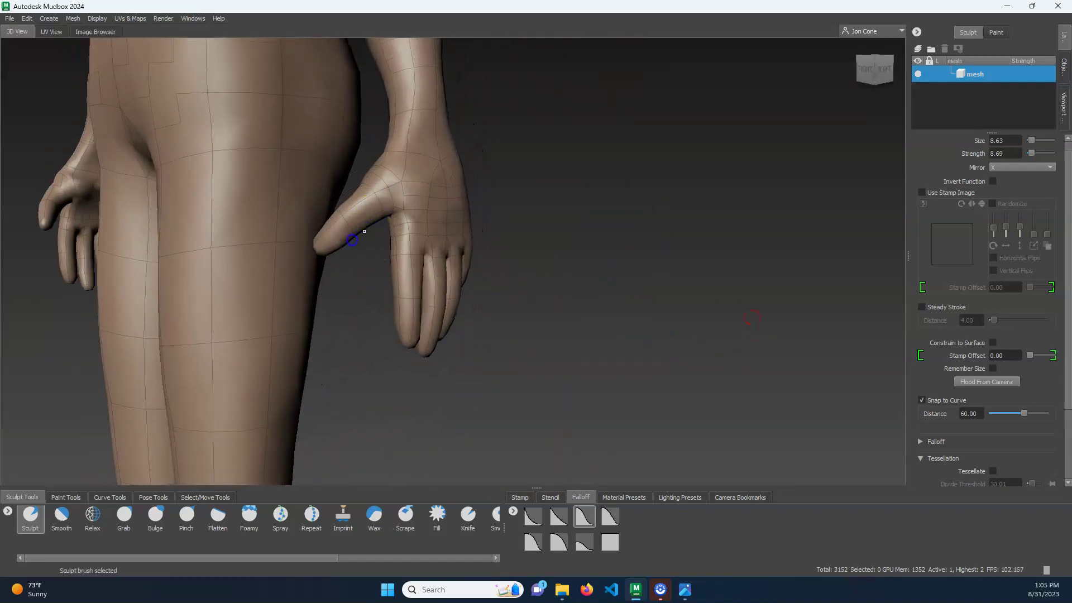
left_click_drag(364, 231, 388, 282, "alt")
left_click_drag(338, 234, 538, 275, "alt")
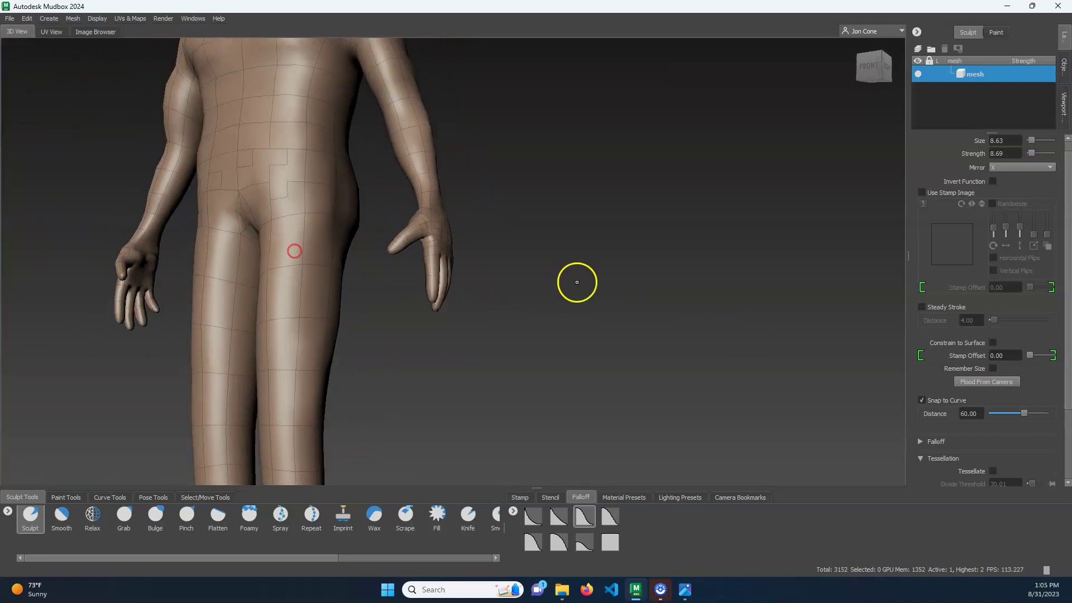
middle_click_drag(576, 282, 672, 299, "alt")
left_click_drag(672, 299, 718, 321, "alt")
middle_click_drag(717, 321, 770, 226, "alt")
left_click_drag(617, 289, 581, 270, "alt")
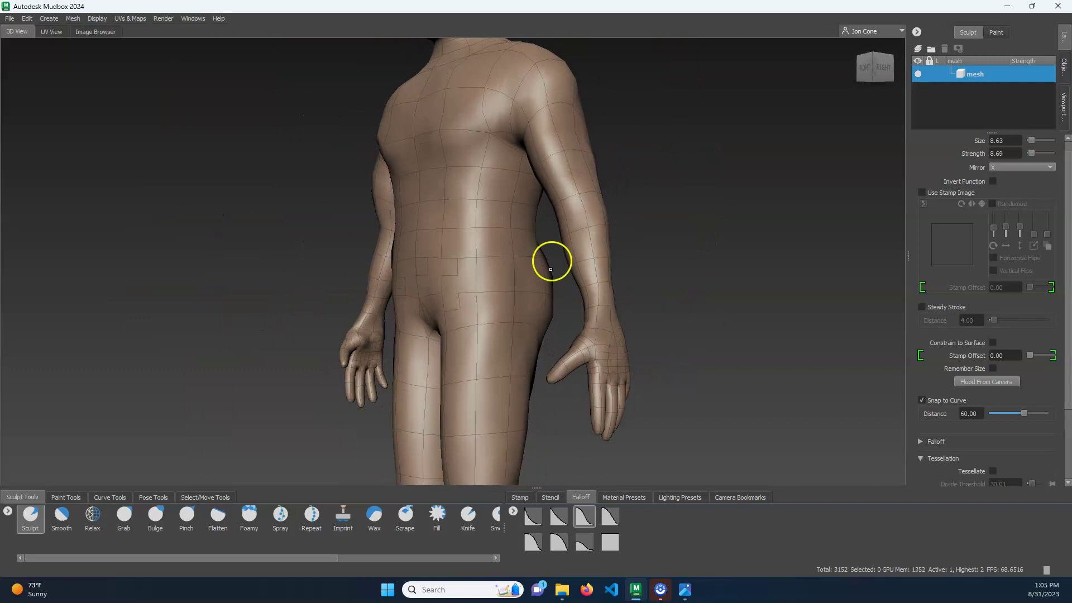
Step: Bulge the thighs with the size 29.13 Bulge brush at strength 15
left_click(156, 518)
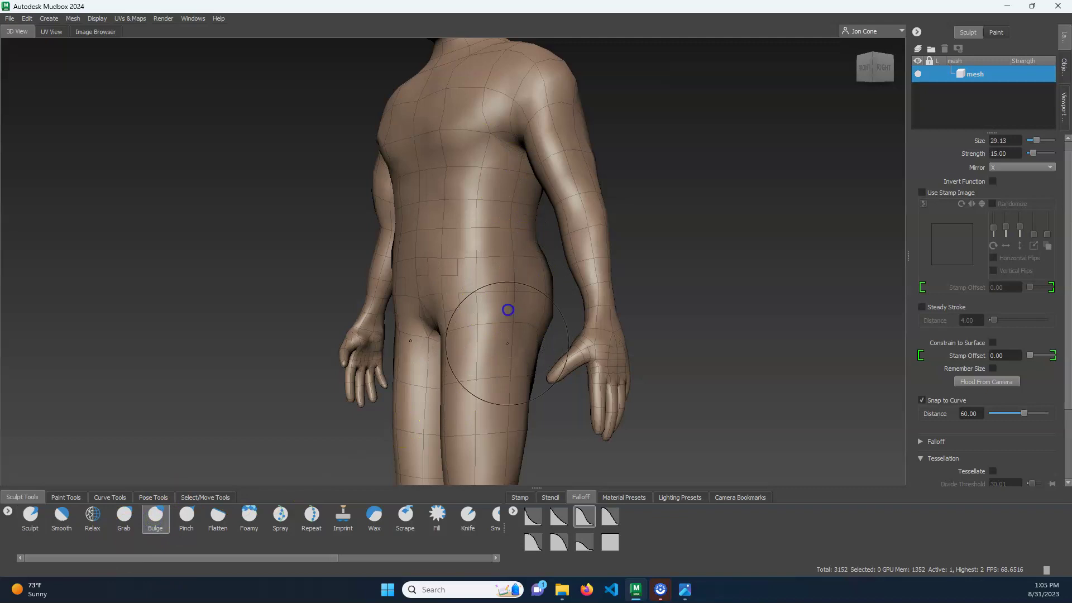
left_click_drag(522, 367, 482, 324)
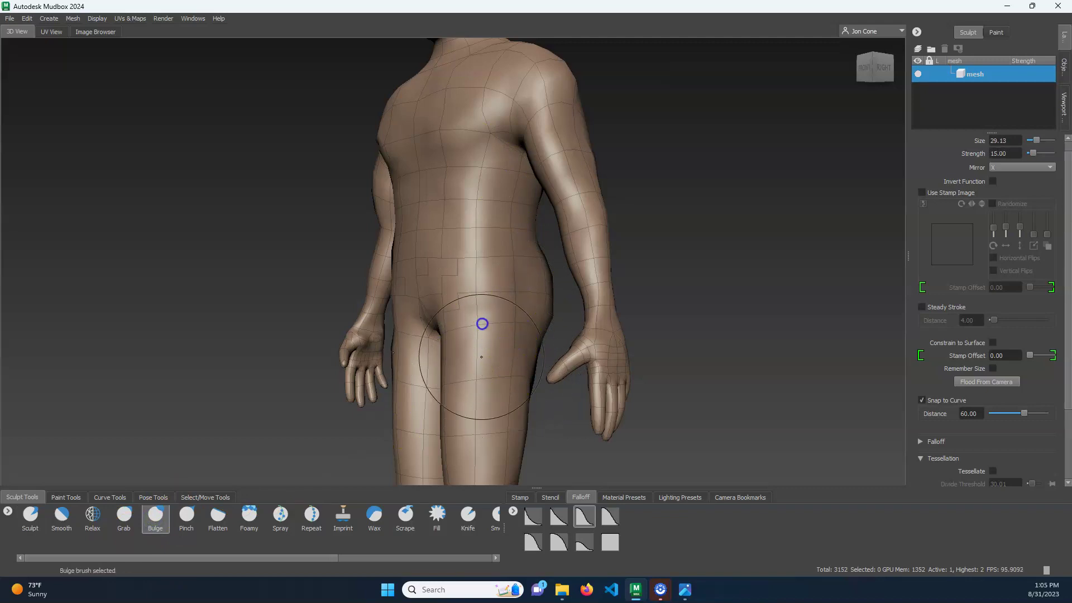
right_click_drag(705, 347, 625, 299, "alt")
left_click_drag(624, 299, 586, 323, "alt")
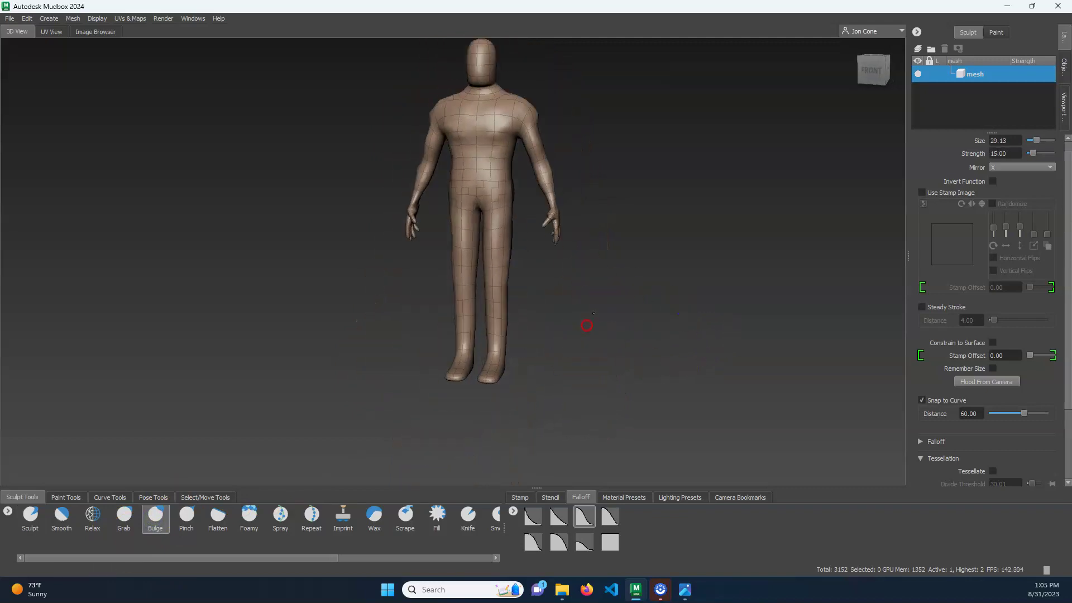
right_click_drag(586, 323, 769, 340, "alt")
left_click_drag(646, 326, 571, 343, "alt")
left_click_drag(576, 256, 589, 199)
left_click_drag(606, 295, 702, 326, "alt")
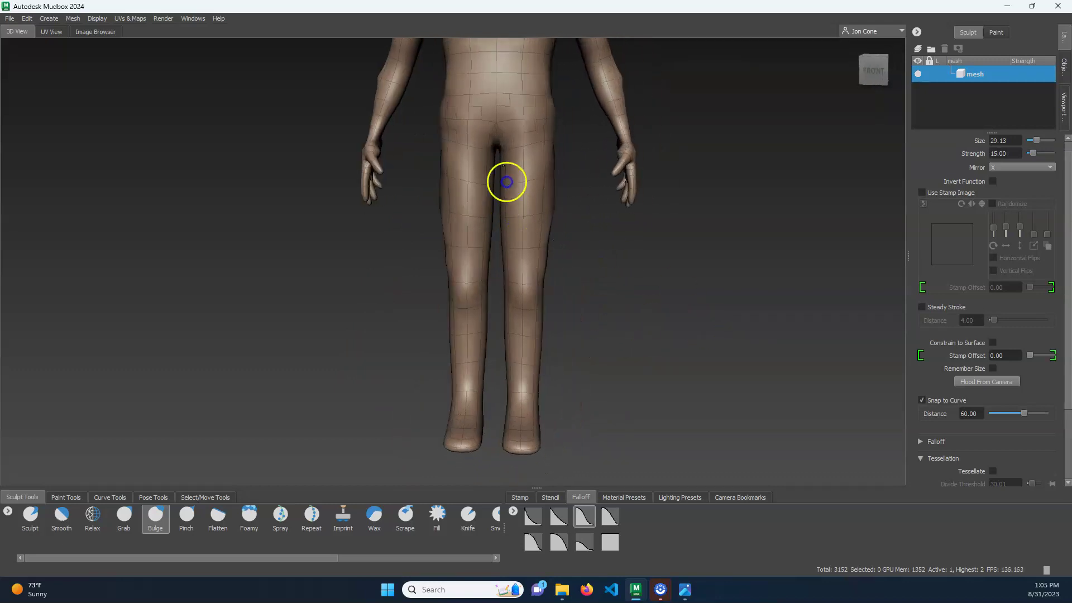
Step: Reduce the Bulge brush to size 17.61, build up the crotch area and smooth it
right_click_drag(540, 191, 704, 225, "alt")
middle_click_drag(736, 122, 670, 378, "alt")
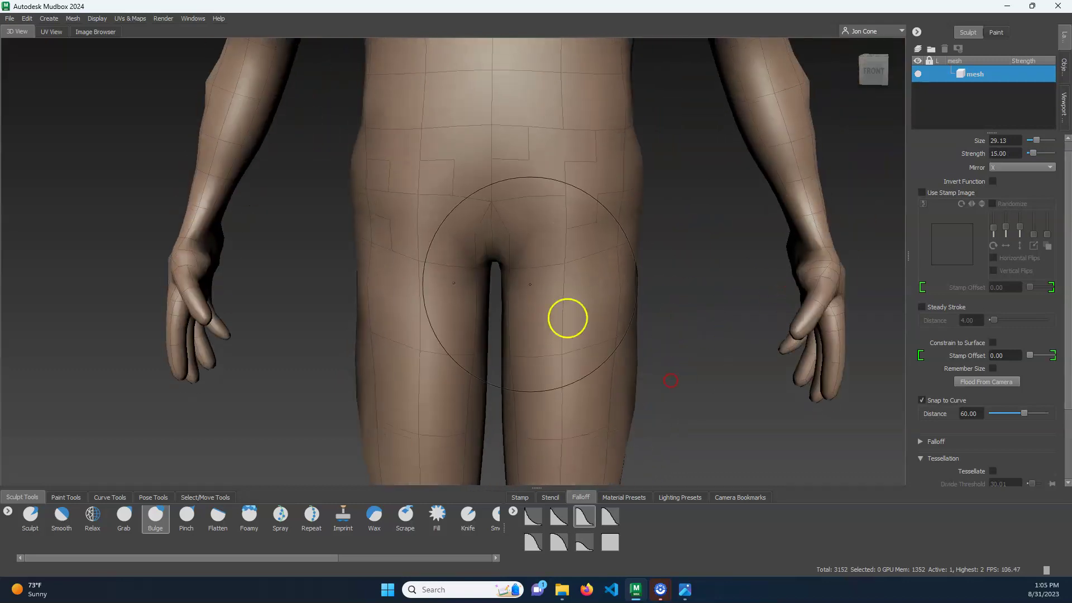
key("b")
left_click_drag(496, 237, 445, 233)
mouse_move(508, 206)
left_mouse_down()
mouse_move(489, 251)
mouse_move(480, 228)
mouse_move(474, 242)
mouse_move(502, 226)
mouse_move(490, 196)
left_mouse_up()
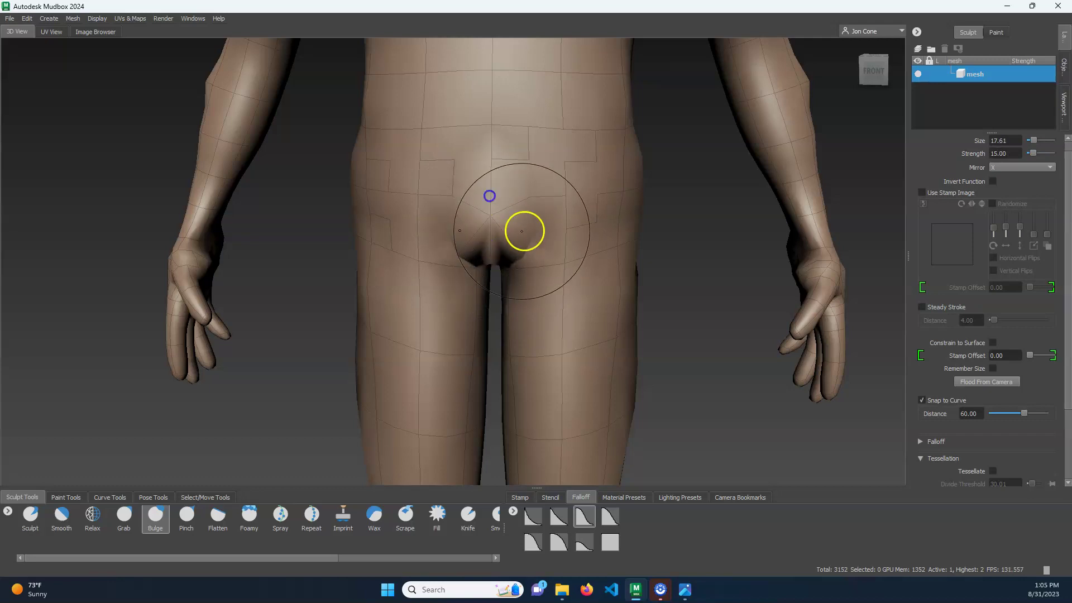
mouse_move(524, 229)
left_mouse_down("shift")
mouse_move(514, 258)
mouse_move(485, 235)
left_mouse_up("shift")
Step: Refine the crotch from an angled view and even it out with the Relax brush
mouse_move(683, 372)
left_mouse_down("alt")
mouse_move(810, 375)
mouse_move(773, 316)
left_mouse_up("alt")
mouse_move(416, 297)
left_mouse_down()
mouse_move(405, 306)
mouse_move(434, 278)
mouse_move(396, 304)
left_mouse_up()
mouse_move(654, 344)
right_mouse_down("alt")
mouse_move(643, 325)
mouse_move(580, 298)
right_mouse_up("alt")
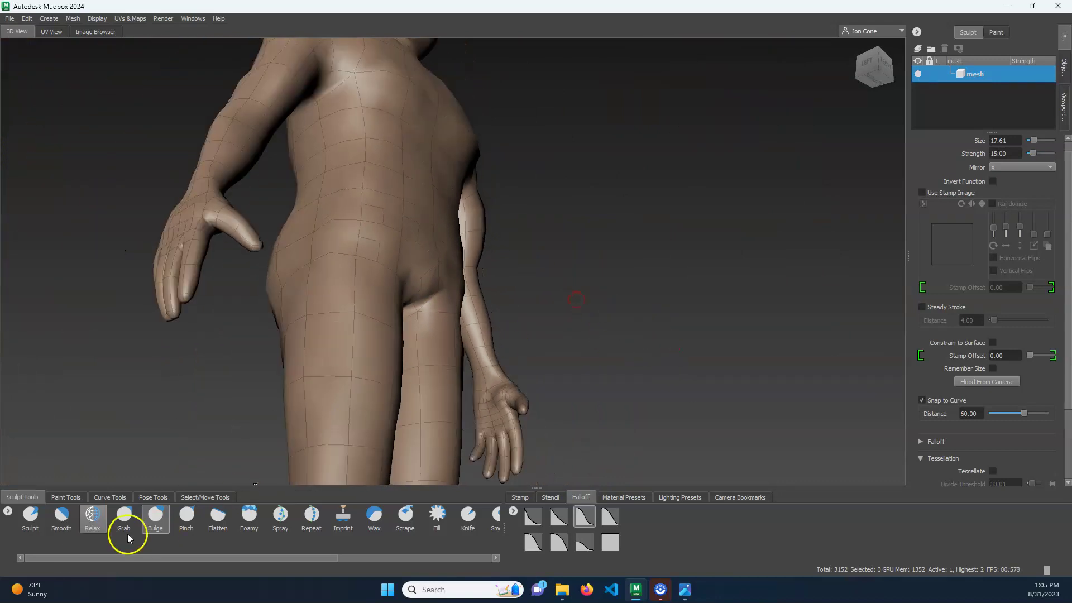
left_click(93, 522)
mouse_move(416, 265)
left_mouse_down()
mouse_move(428, 292)
mouse_move(432, 270)
left_mouse_up()
Step: Bulge the outer calves from behind with the size 29.60 Bulge brush at strength 15
left_click_drag(649, 337, 514, 333, "alt")
right_click_drag(514, 333, 583, 353, "alt")
left_click_drag(583, 353, 477, 331, "alt")
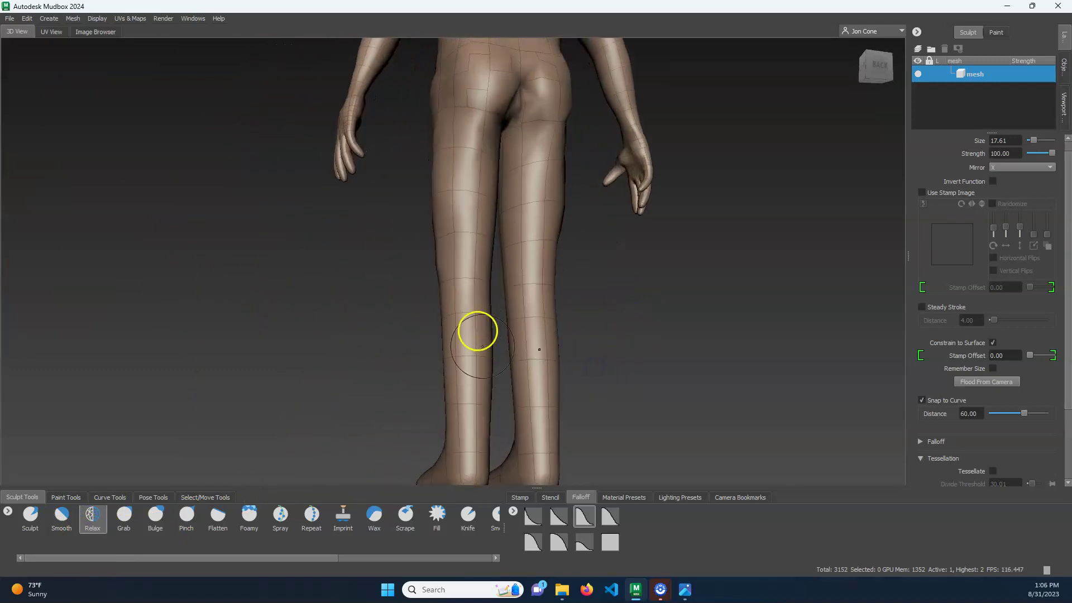
left_click(154, 516)
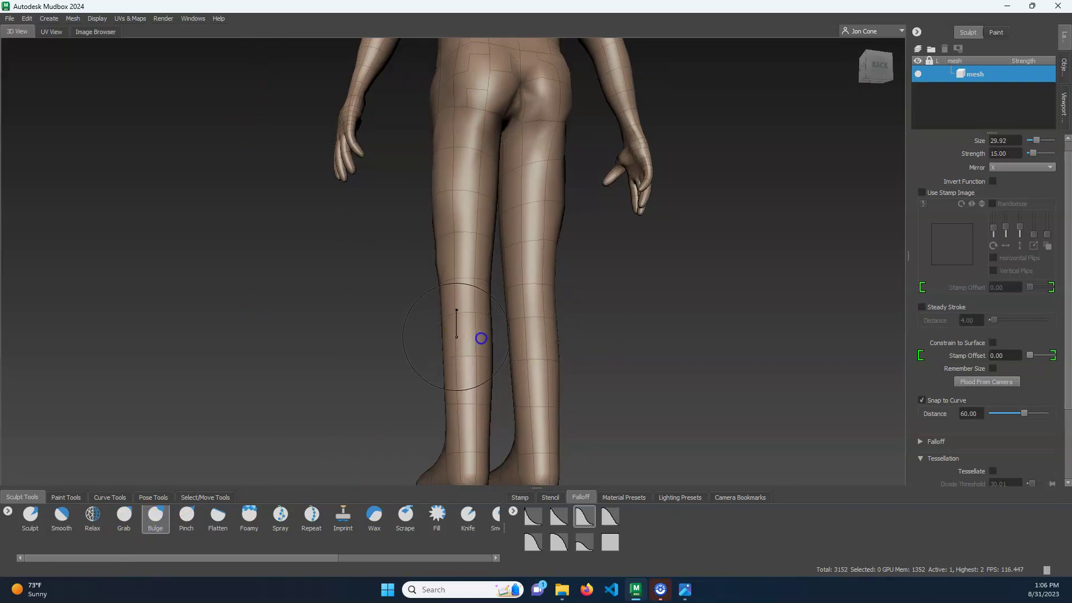
left_click_drag(486, 354, 481, 366)
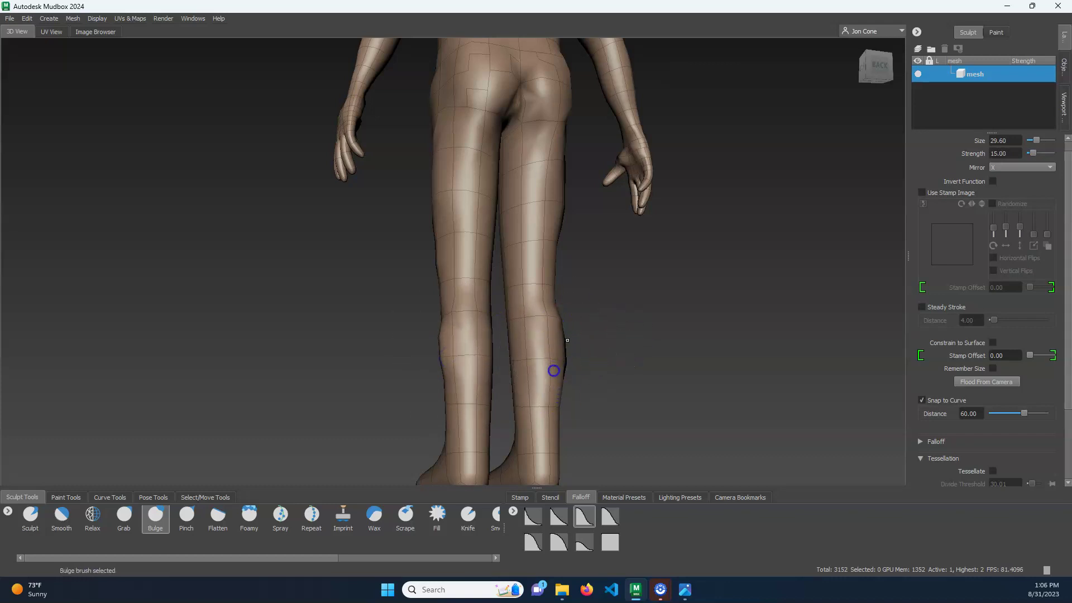
Step: Smooth the sides of the calves and bulge their inner sides just below the knees
left_click_drag(618, 366, 726, 355, "alt")
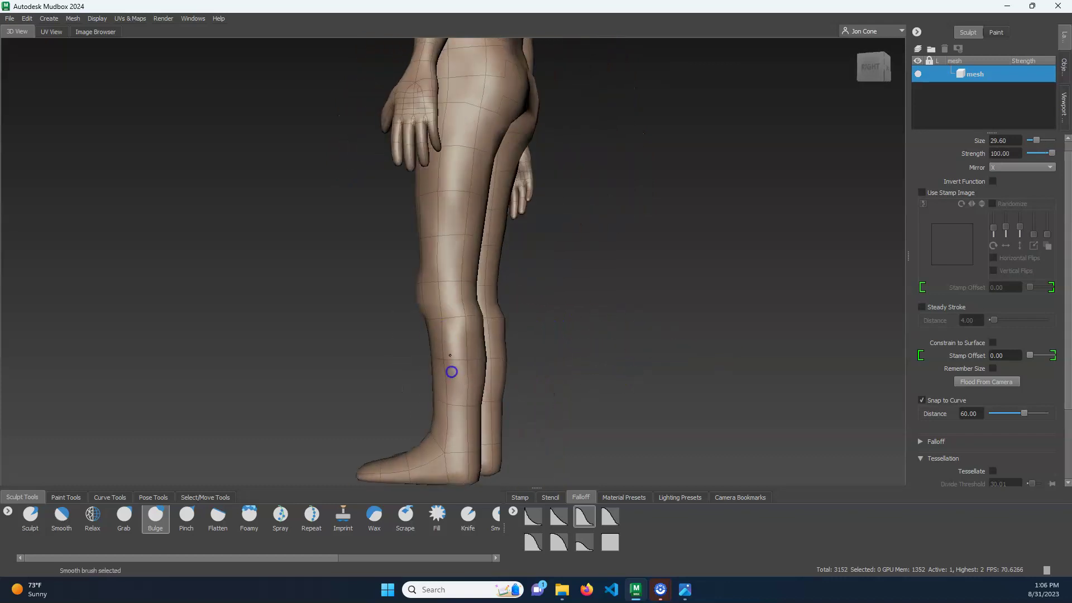
mouse_move(559, 333)
left_mouse_down("alt")
mouse_move(612, 361)
mouse_move(519, 351)
left_mouse_up("alt")
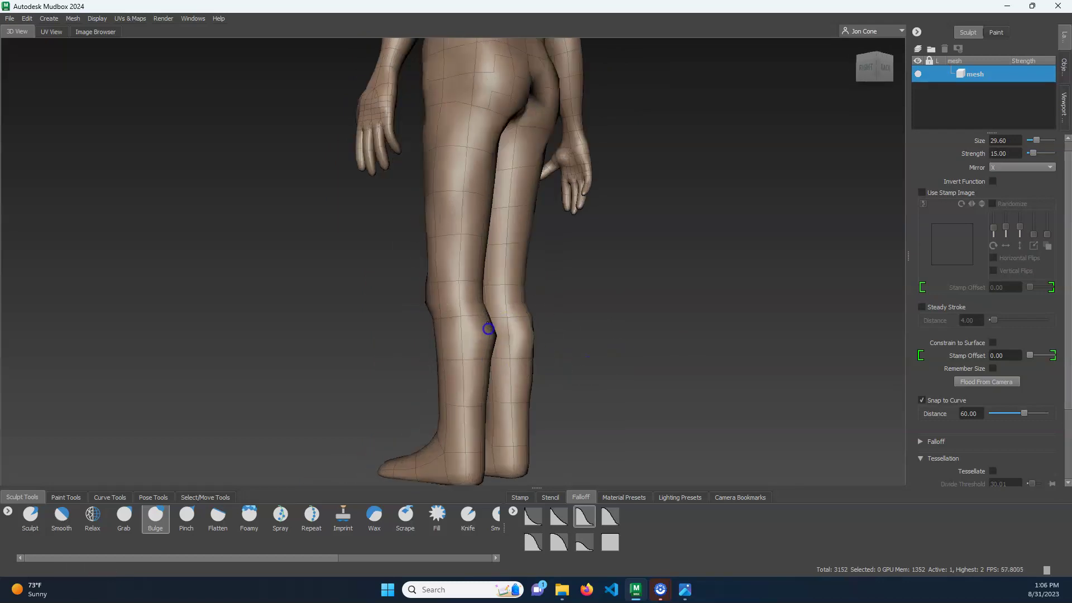
left_click_drag(642, 359, 524, 333, "alt")
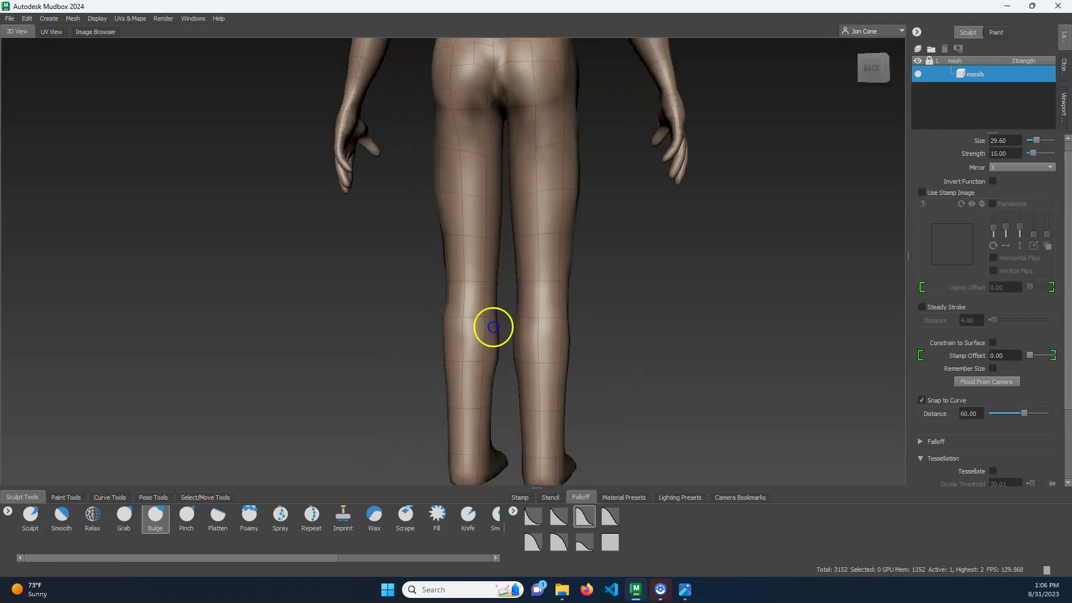
left_click_drag(470, 391, 480, 357, "alt")
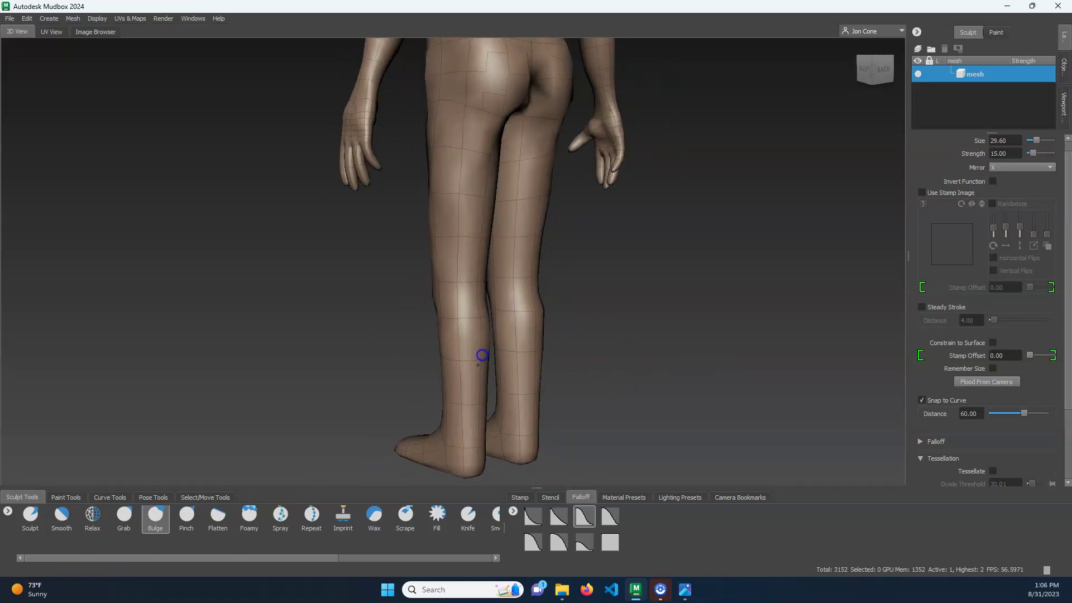
Step: Smooth the calf contours around the lower legs, checking them from the front
left_click_drag(483, 396, 680, 344, "alt")
left_click_drag(571, 341, 477, 271, "alt")
mouse_move(554, 289)
left_mouse_down("alt")
mouse_move(597, 289)
mouse_move(492, 288)
left_mouse_up("alt")
key("shift")
left_click_drag(556, 290, 599, 328, "alt")
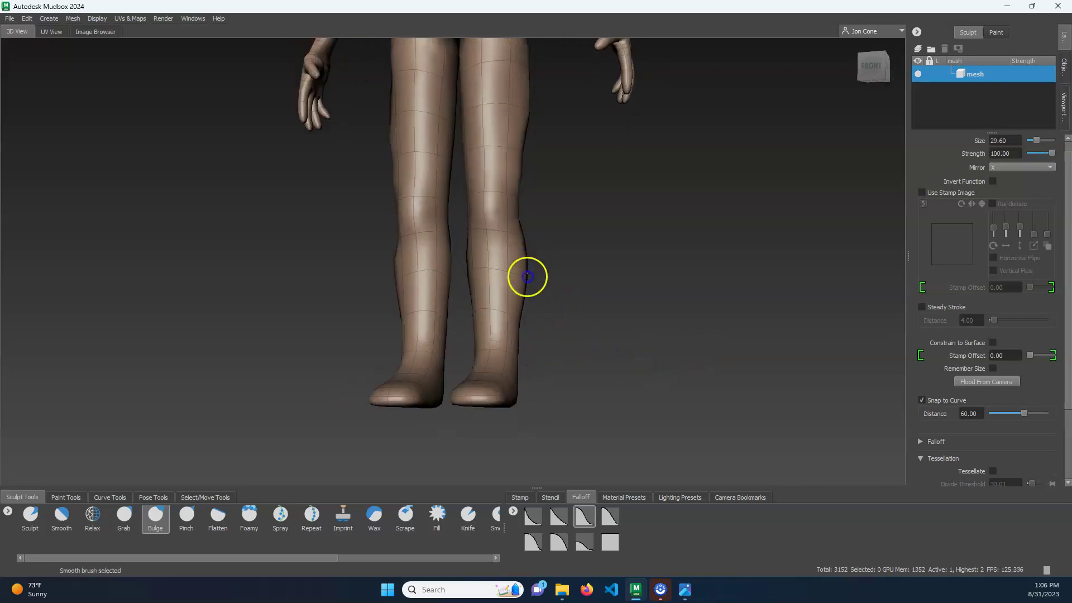
Step: Bulge the inner thighs above the knees with the size 29.60 brush at strength 15
left_click_drag(583, 280, 606, 282, "alt")
right_click_drag(606, 281, 639, 301, "alt")
middle_click_drag(639, 300, 579, 258, "alt")
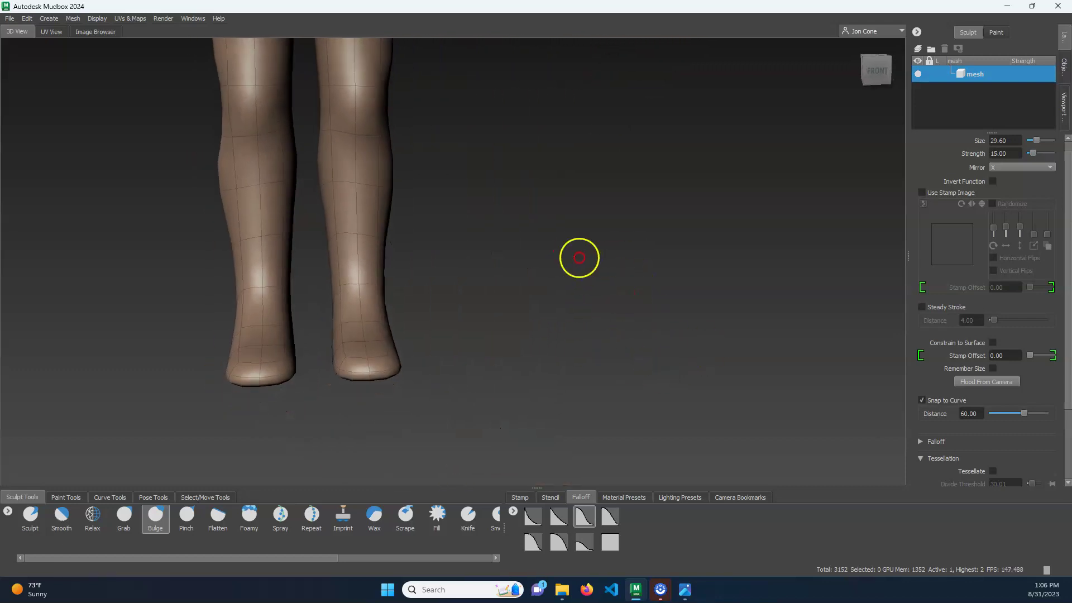
right_click_drag(579, 258, 486, 189, "alt")
middle_click_drag(485, 189, 534, 270, "alt")
left_click_drag(533, 270, 514, 306, "alt")
right_click_drag(514, 306, 743, 316, "alt")
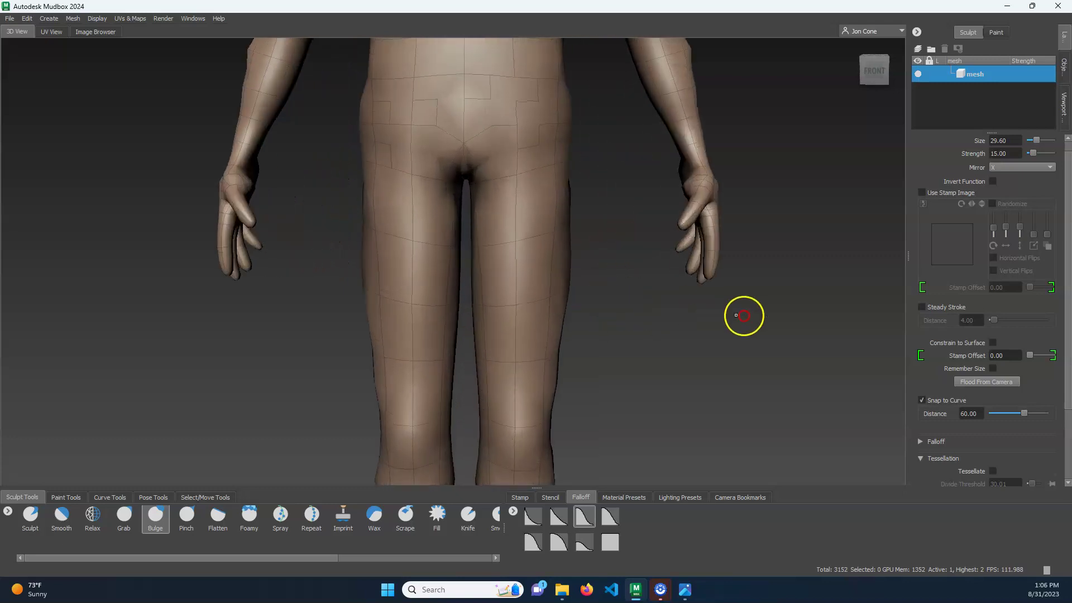
middle_click_drag(628, 349, 641, 311, "alt")
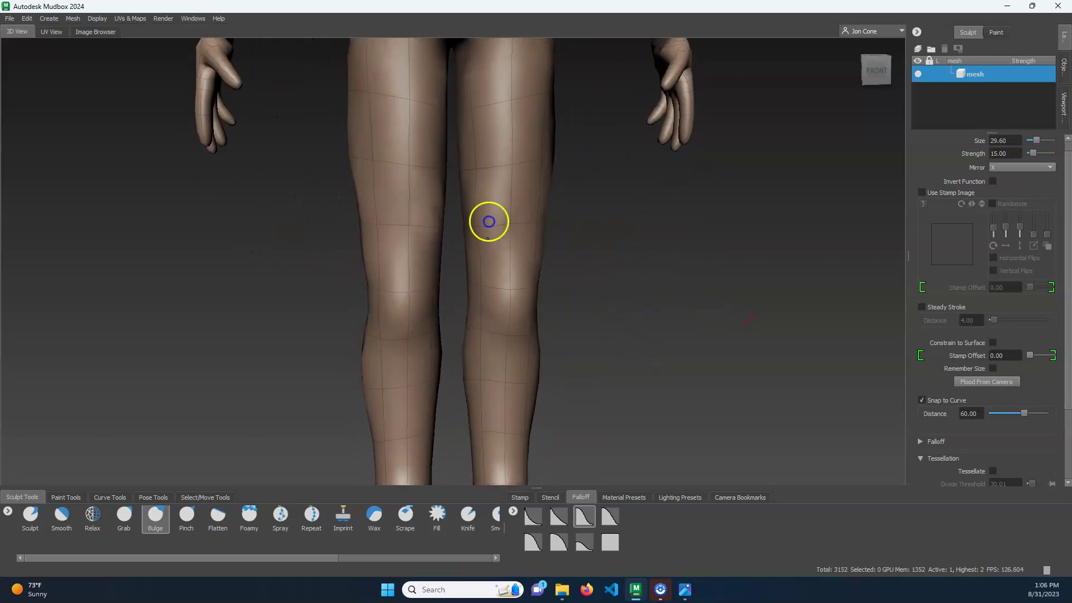
mouse_move(474, 185)
left_mouse_down("alt")
mouse_move(598, 296)
mouse_move(479, 229)
left_mouse_up("alt")
left_click_drag(561, 194, 619, 249, "alt")
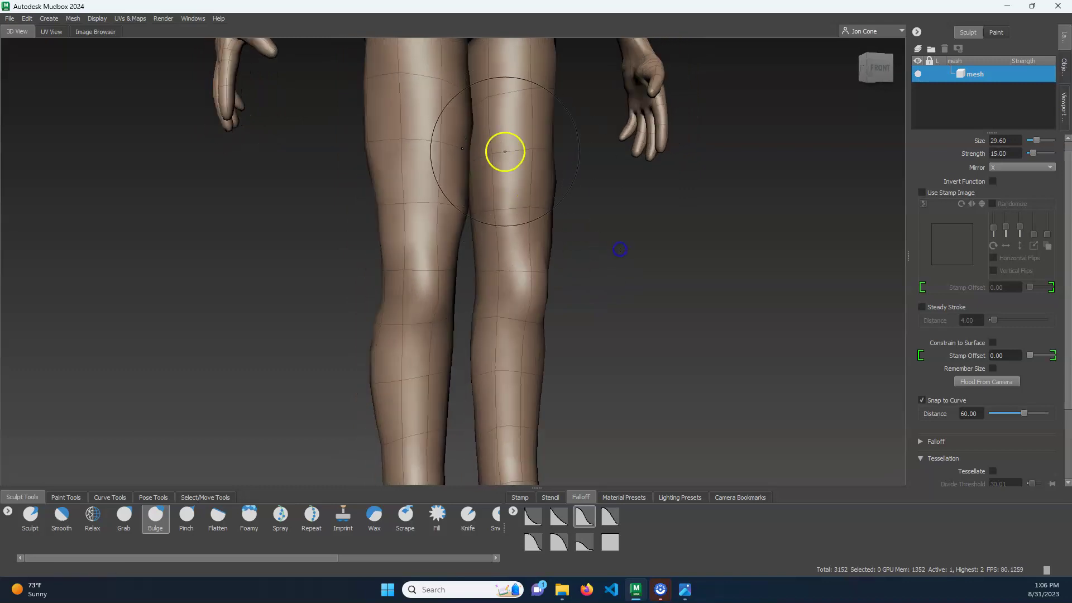
Step: Smooth the inner thighs below the crotch with the size 29.60 brush
middle_click_drag(572, 202, 515, 278, "alt")
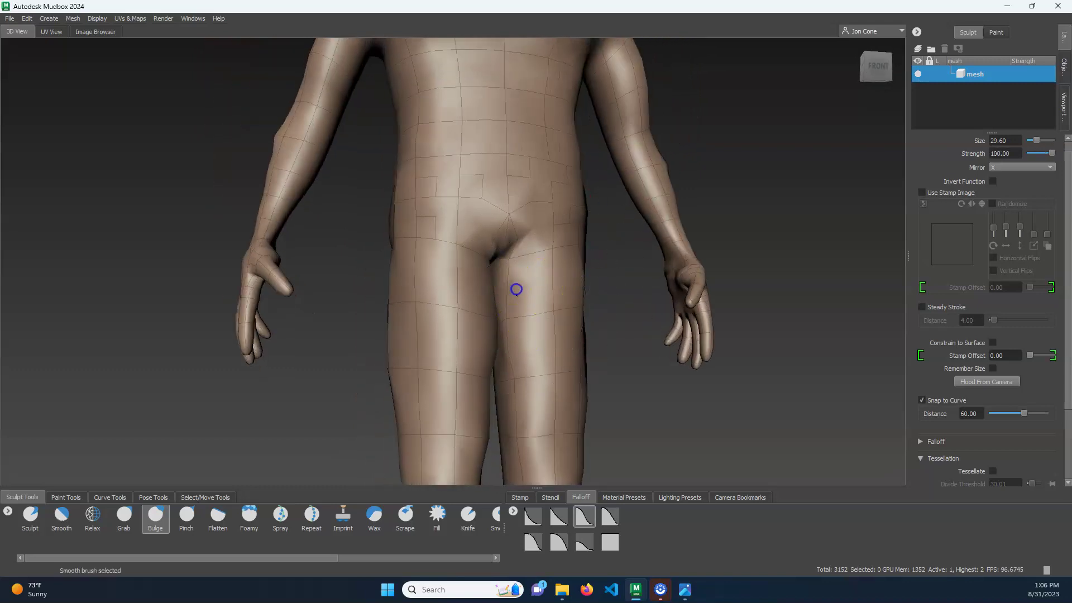
left_click_drag(502, 302, 575, 403, "alt")
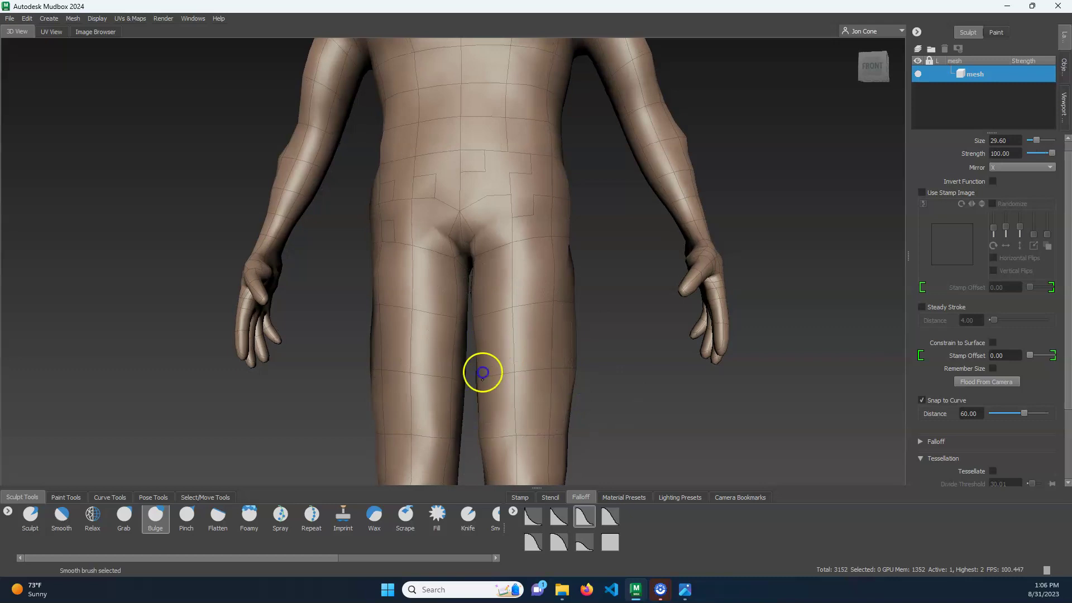
left_click_drag(550, 359, 582, 354, "alt")
left_click_drag(645, 310, 726, 357, "alt")
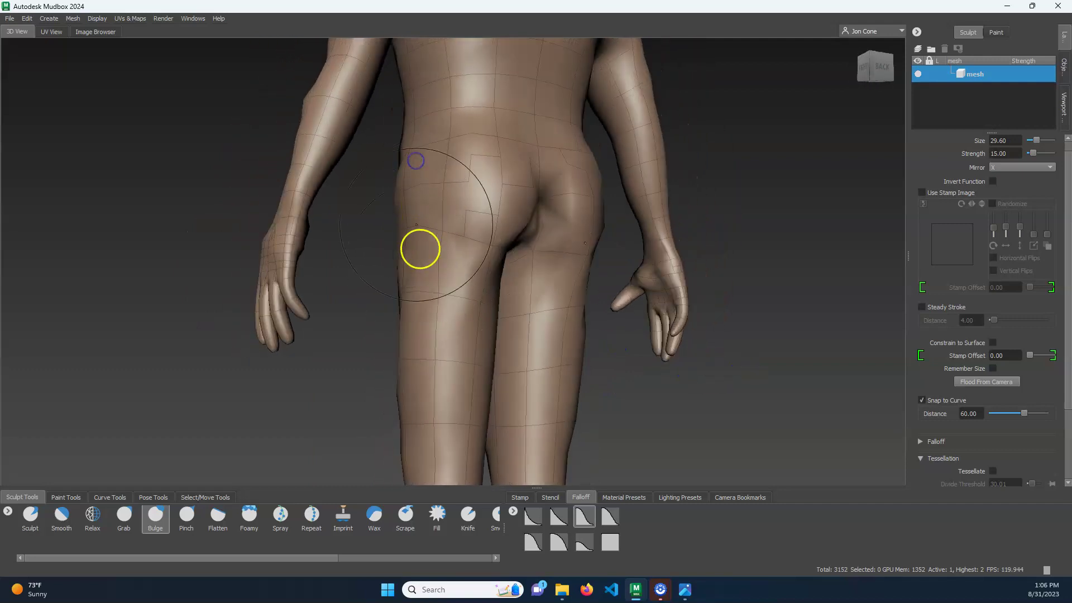
Step: Smooth the crease below the buttocks where the upper inner thighs meet, using the size 29.60 brush
left_click_drag(411, 277, 483, 178, "alt")
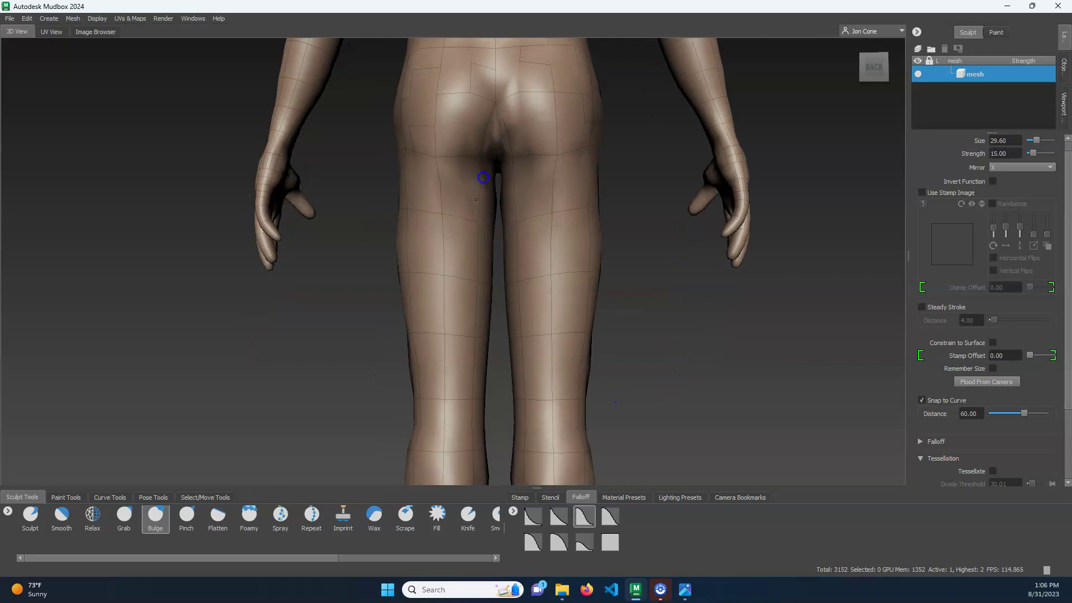
left_click_drag(612, 326, 624, 335, "alt")
mouse_move(483, 158)
left_mouse_down("shift")
mouse_move(466, 151)
mouse_move(493, 174)
left_mouse_up("shift")
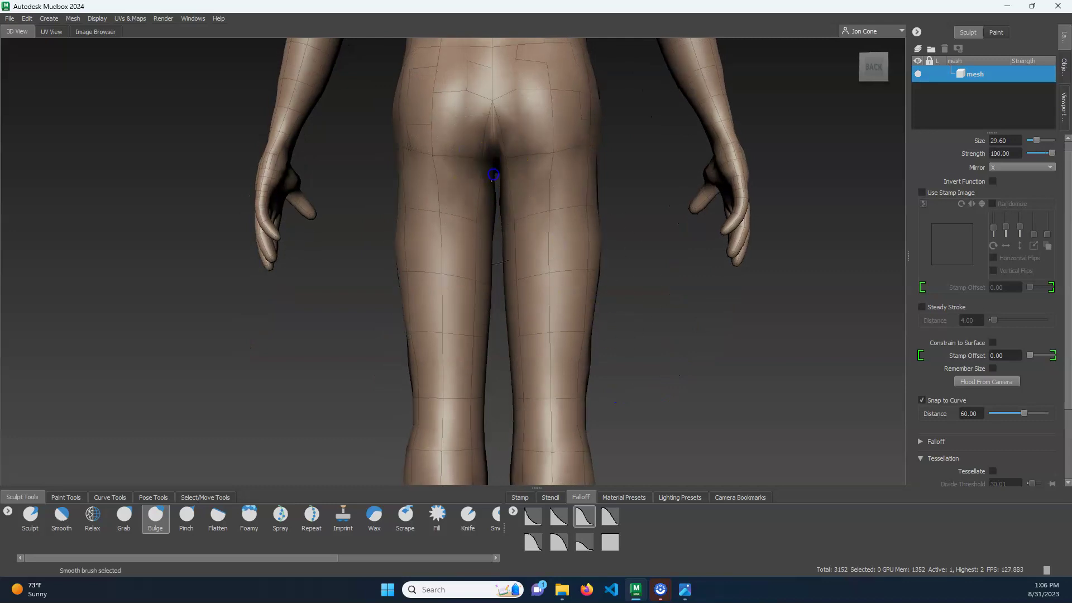
left_click_drag(672, 345, 639, 325, "alt")
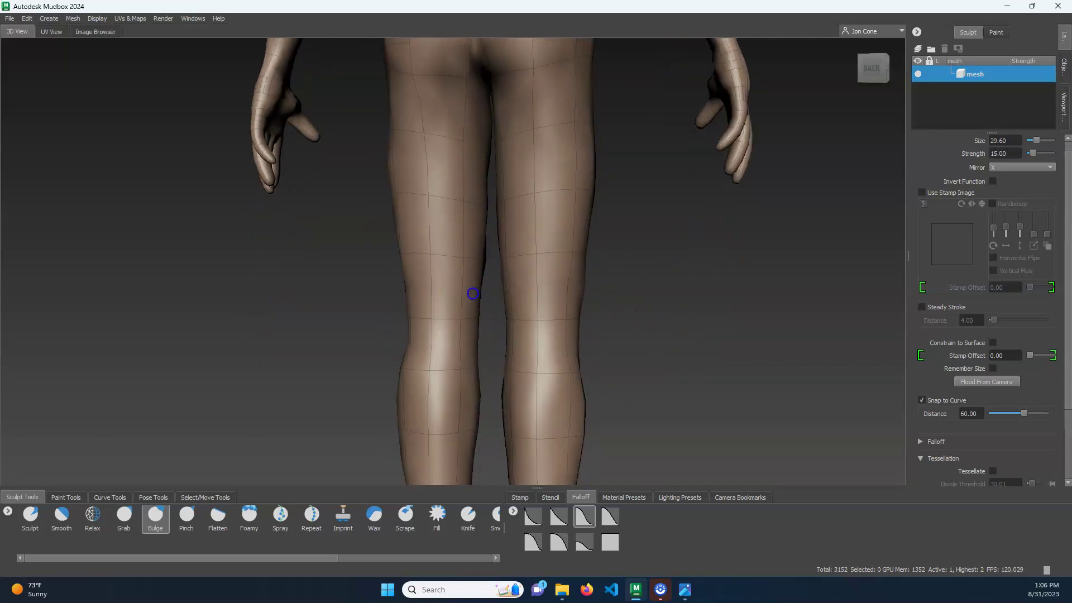
Step: Examine the whole figure's proportions from the back, side and front
right_click_drag(711, 313, 460, 246, "alt")
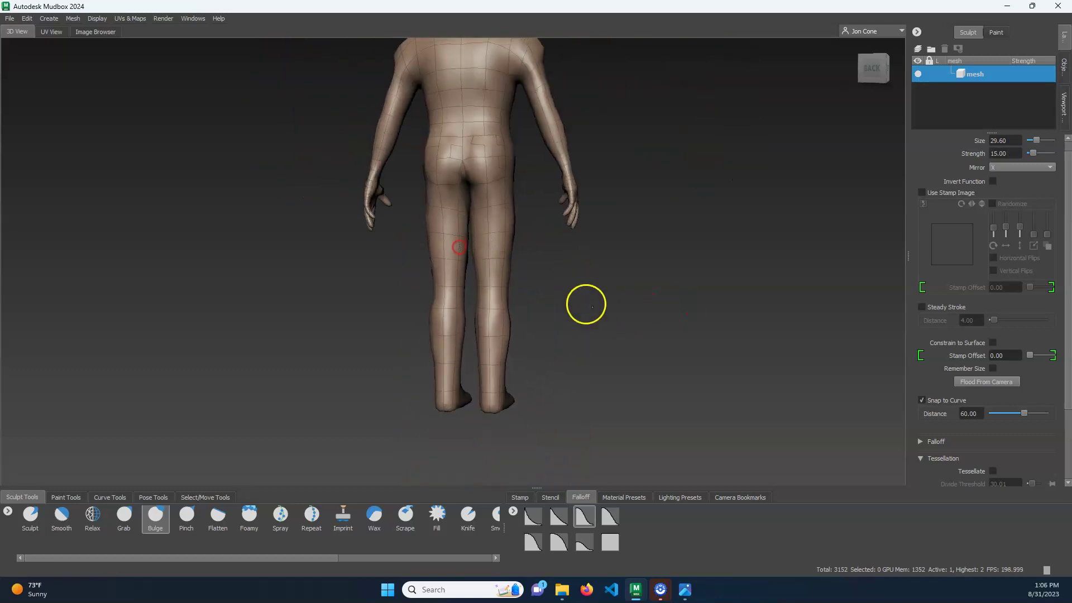
mouse_move(586, 303)
left_mouse_down("alt")
mouse_move(747, 316)
mouse_move(604, 242)
mouse_move(612, 279)
mouse_move(646, 287)
left_mouse_up("alt")
left_click_drag(634, 245, 584, 284, "alt")
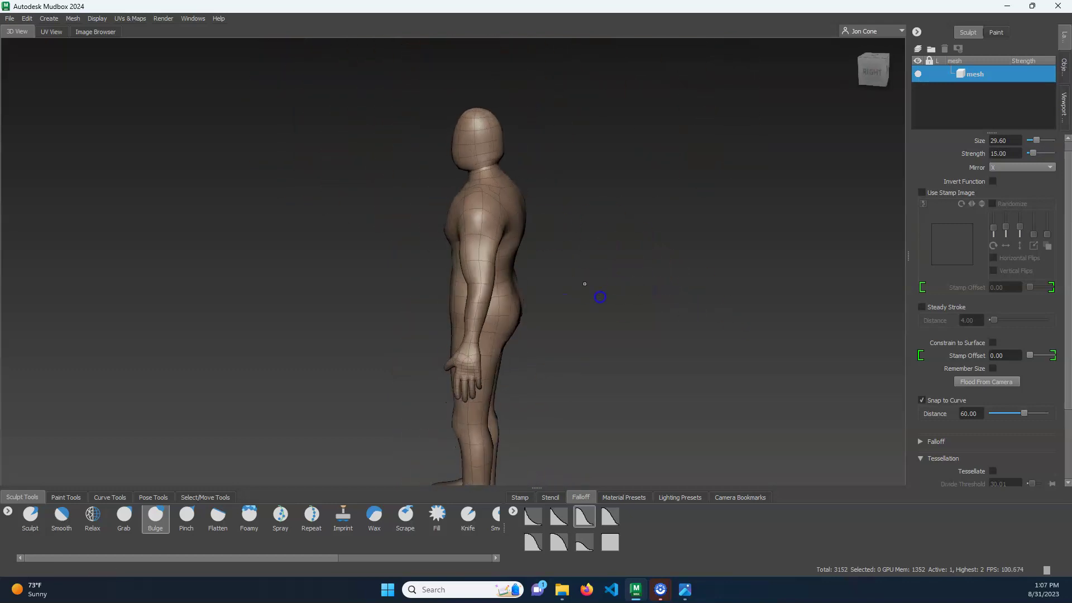
left_click_drag(502, 216, 525, 224, "alt")
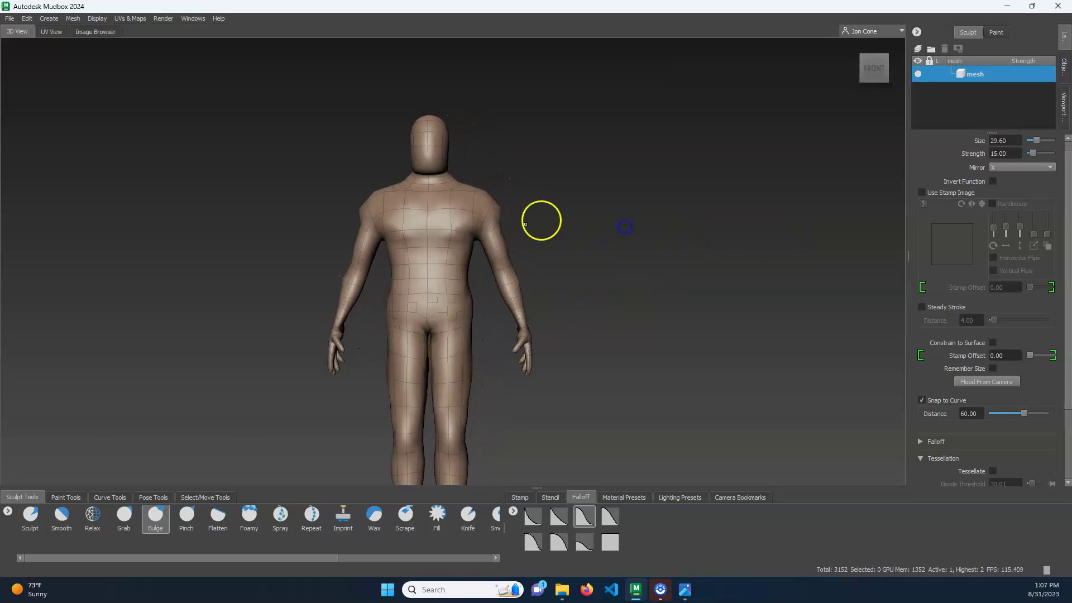
middle_click_drag(530, 360, 599, 237, "alt")
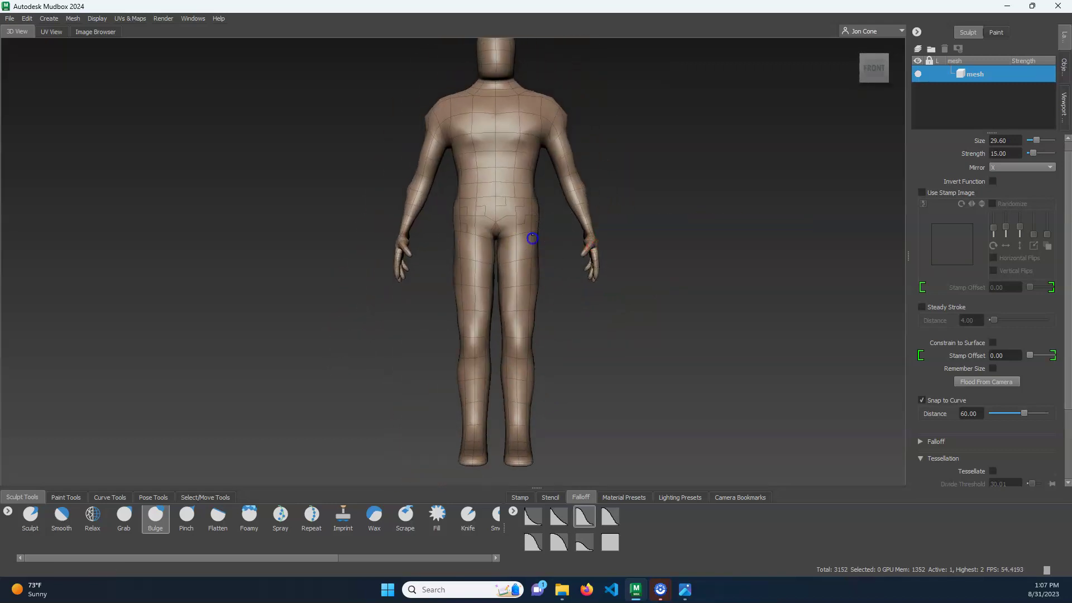
mouse_move(568, 240)
left_mouse_down("alt")
mouse_move(539, 254)
mouse_move(593, 330)
mouse_move(664, 327)
mouse_move(614, 260)
mouse_move(624, 191)
mouse_move(696, 223)
mouse_move(591, 270)
mouse_move(513, 264)
left_mouse_up("alt")
key("shift")
Step: Reduce the brush size to 13.48 and smooth the side of the head around the jaw and upper neck
middle_click_drag(587, 199, 560, 274, "alt")
right_click_drag(560, 274, 787, 330, "alt")
middle_click_drag(581, 218, 632, 249, "alt")
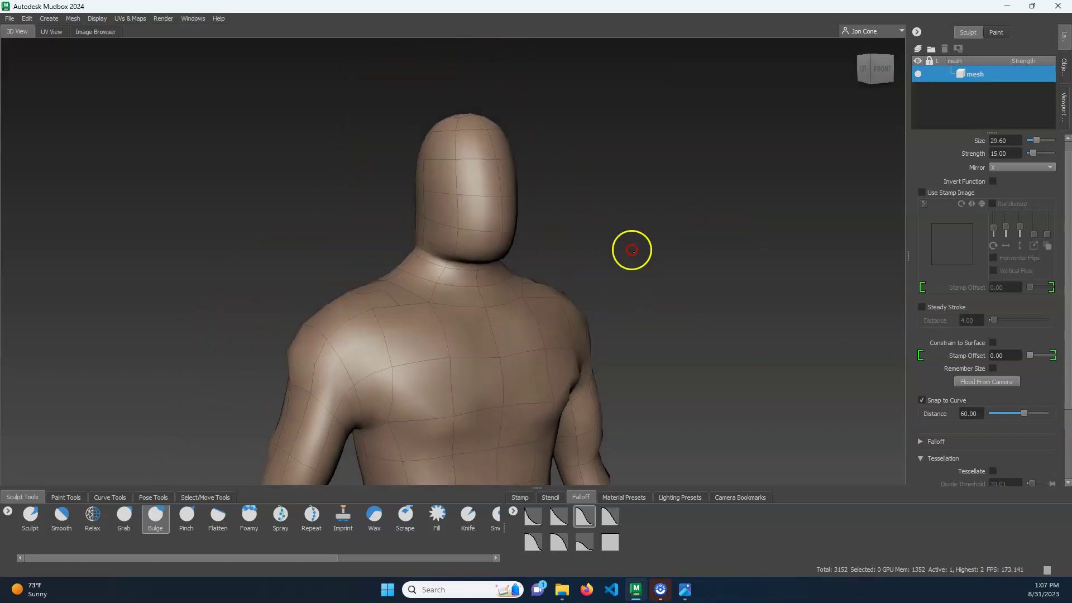
left_click_drag(631, 249, 645, 225, "alt")
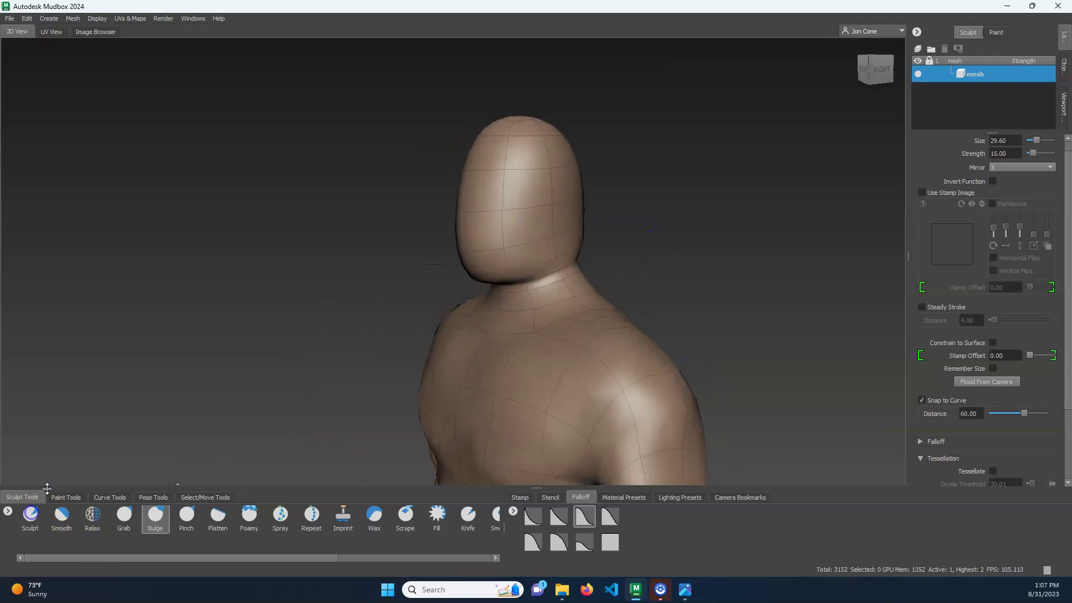
key("b")
left_click_drag(551, 235, 538, 235)
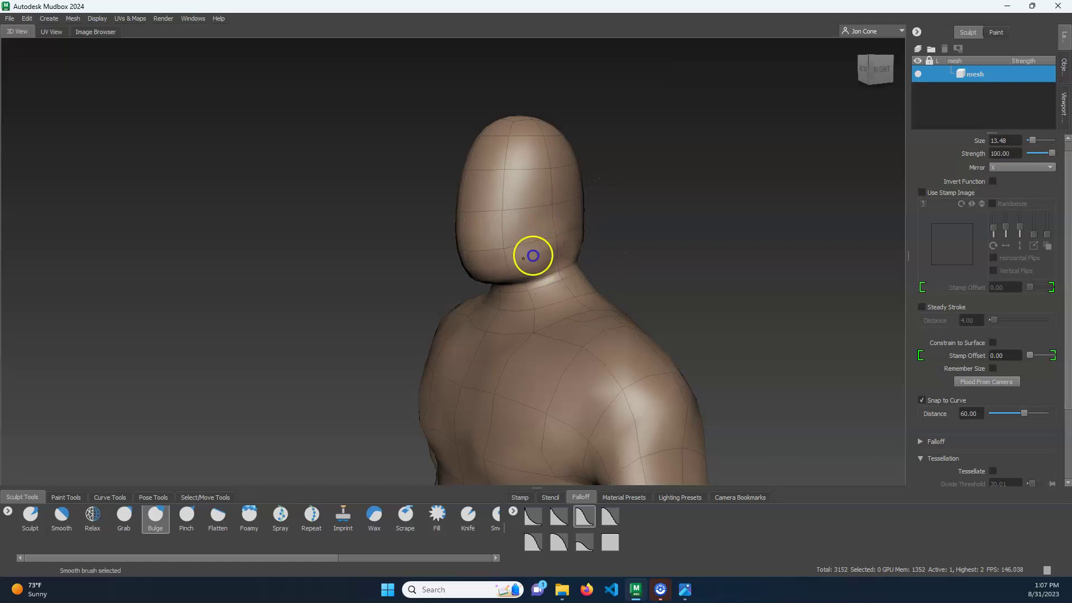
mouse_move(635, 259)
left_mouse_down("alt")
mouse_move(760, 249)
mouse_move(472, 267)
mouse_move(430, 225)
mouse_move(429, 244)
left_mouse_up("alt")
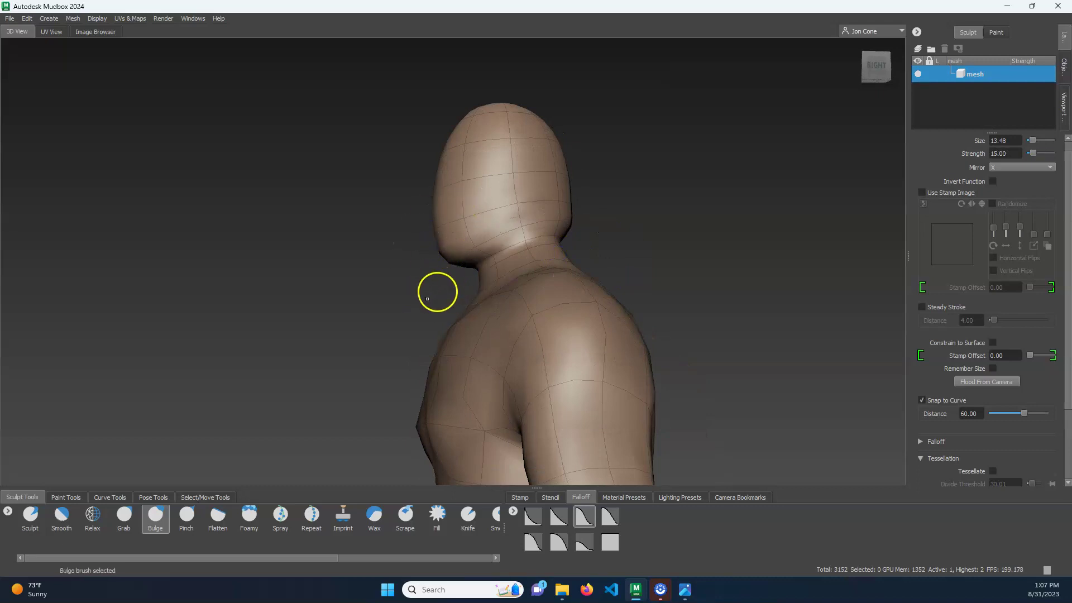
Step: Bulge the sides of the back of the head at strength 15 and smooth the transition into the neck
left_click_drag(627, 210, 783, 230, "alt")
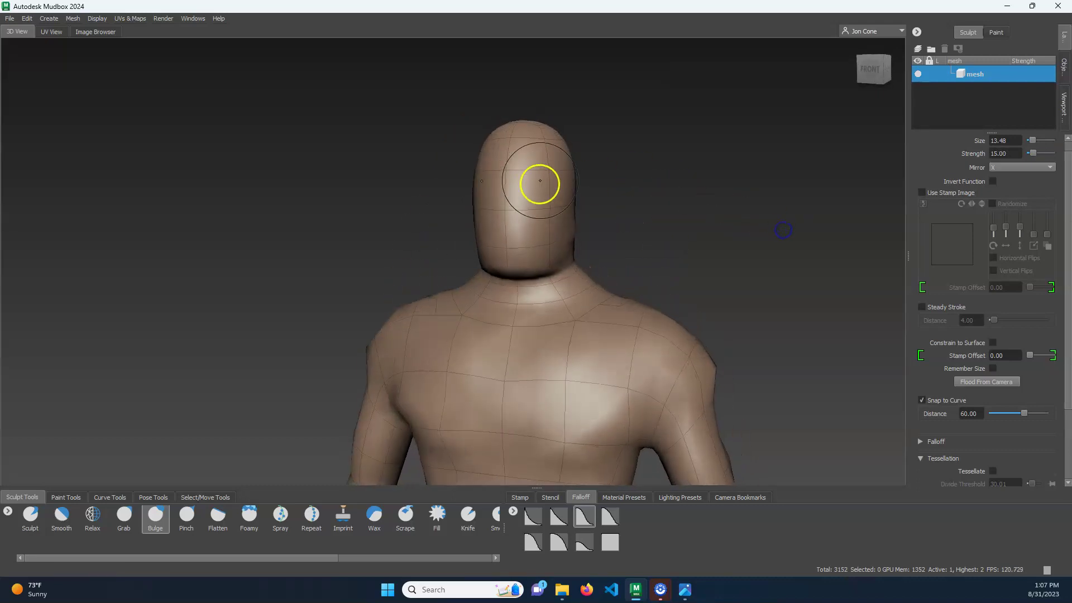
left_click_drag(629, 189, 473, 202, "alt")
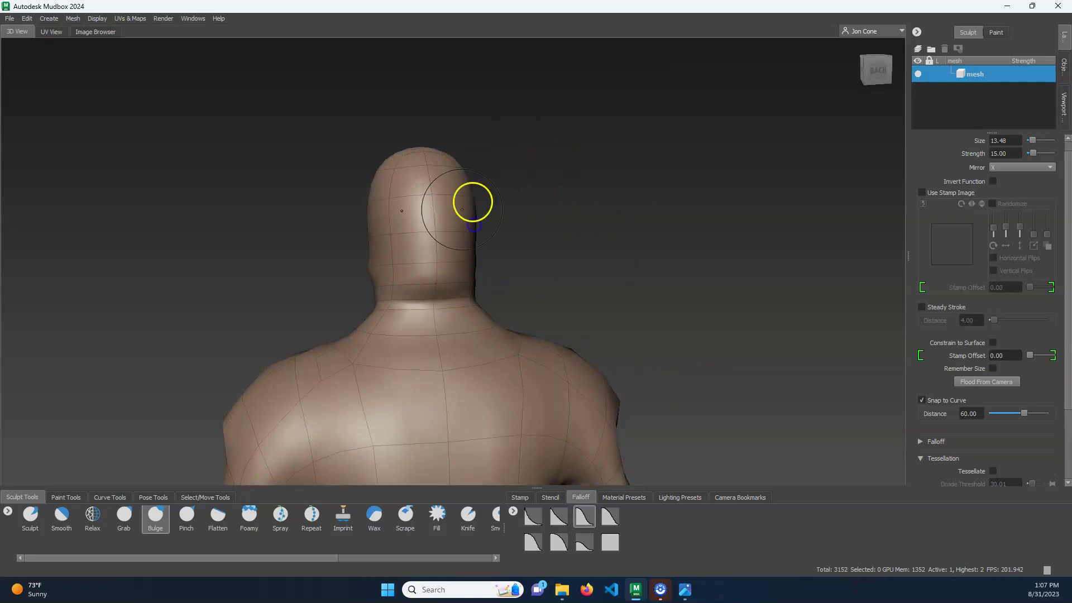
mouse_move(385, 165)
left_mouse_down()
mouse_move(386, 246)
mouse_move(421, 191)
mouse_move(391, 196)
mouse_move(368, 277)
left_mouse_up()
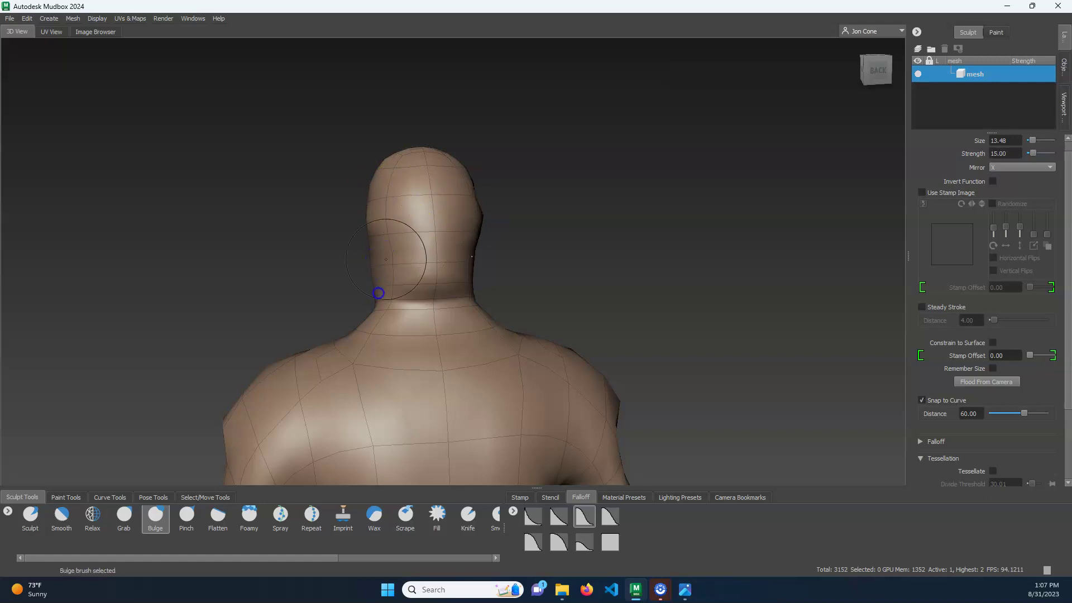
mouse_move(387, 327)
left_mouse_down("shift")
mouse_move(383, 308)
mouse_move(424, 311)
mouse_move(395, 302)
mouse_move(466, 283)
left_mouse_up("shift")
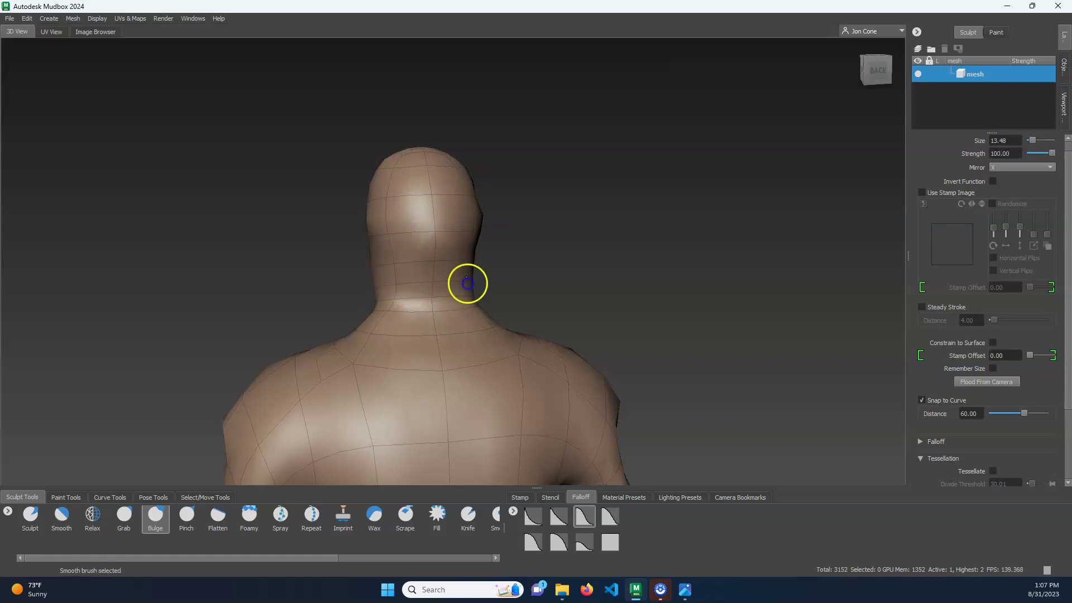
Step: Smooth the jawline and underside of the chin with the size 13.48 brush to taper the lower face
left_click_drag(542, 224, 817, 219, "alt")
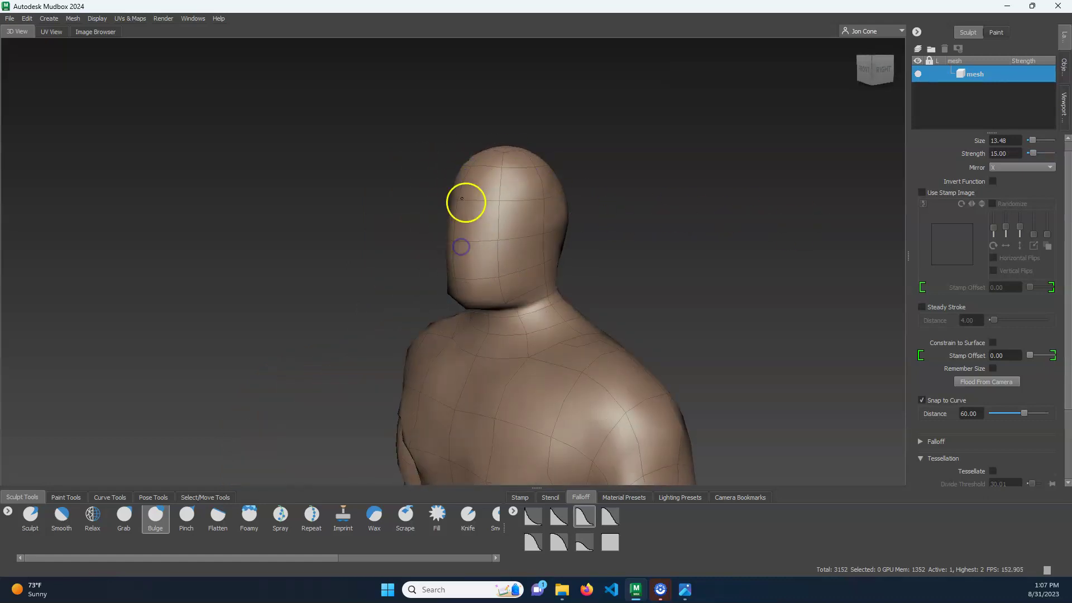
mouse_move(465, 202)
left_mouse_down()
mouse_move(489, 185)
mouse_move(682, 204)
left_mouse_up()
key("shift")
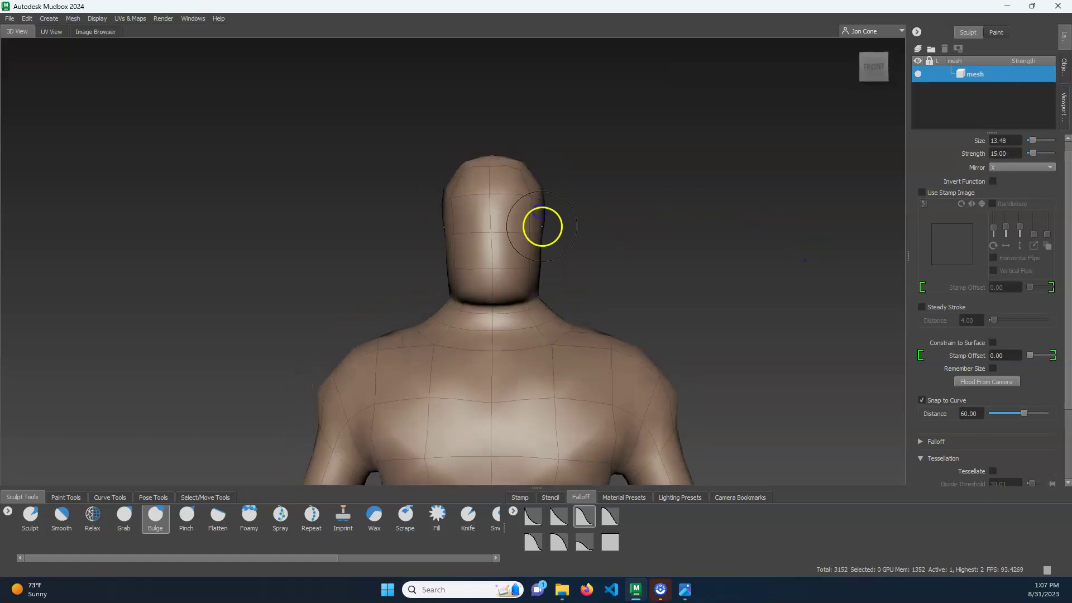
left_click_drag(530, 258, 575, 269, "alt")
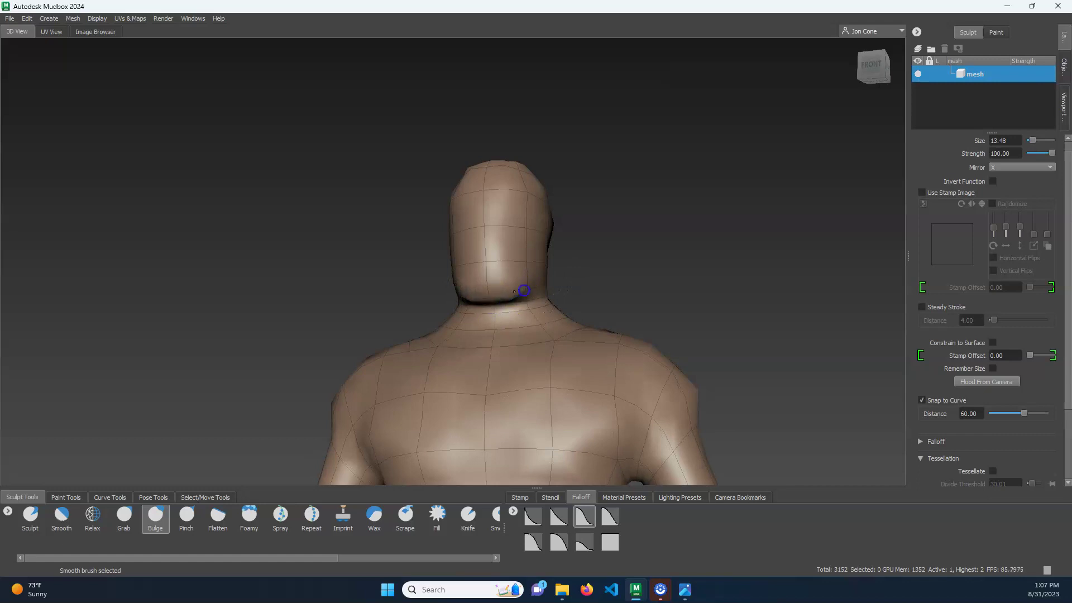
left_click_drag(524, 291, 637, 260, "alt")
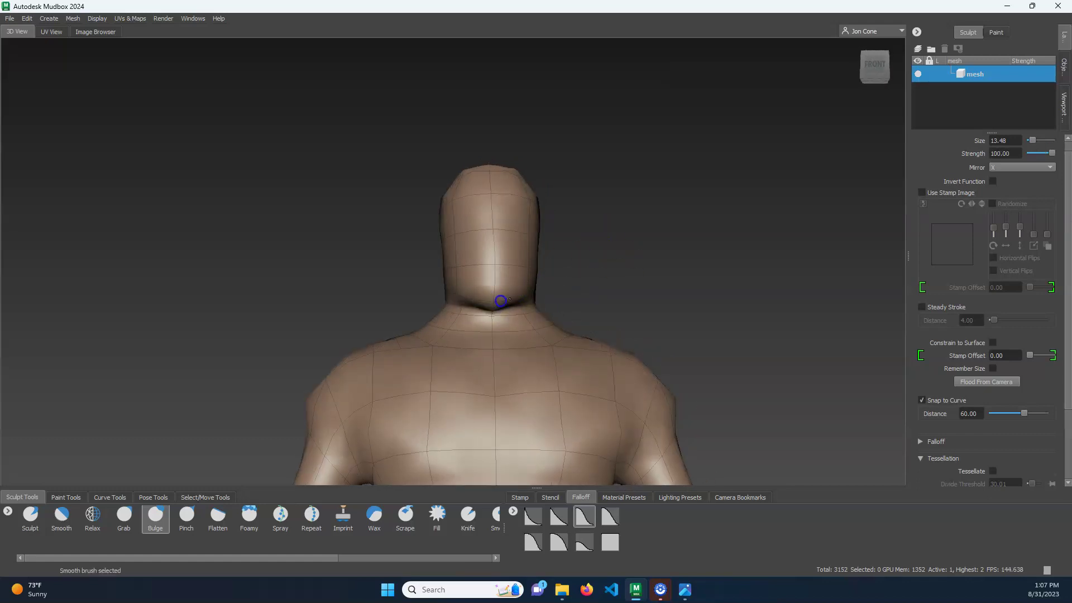
mouse_move(501, 300)
left_mouse_down("alt")
mouse_move(593, 290)
mouse_move(536, 271)
left_mouse_up("alt")
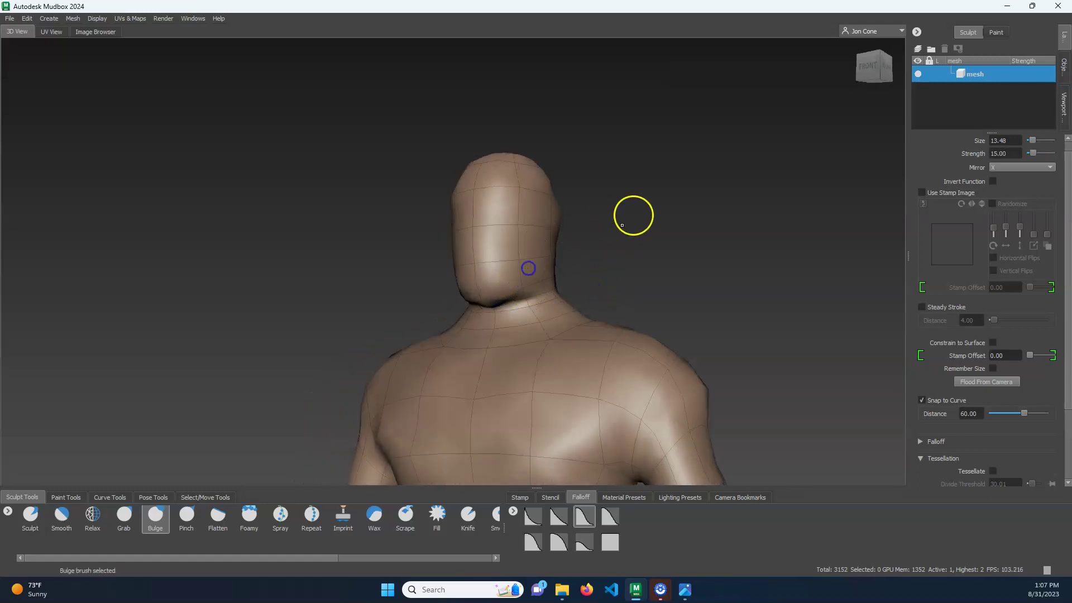
left_click_drag(633, 216, 680, 229, "alt")
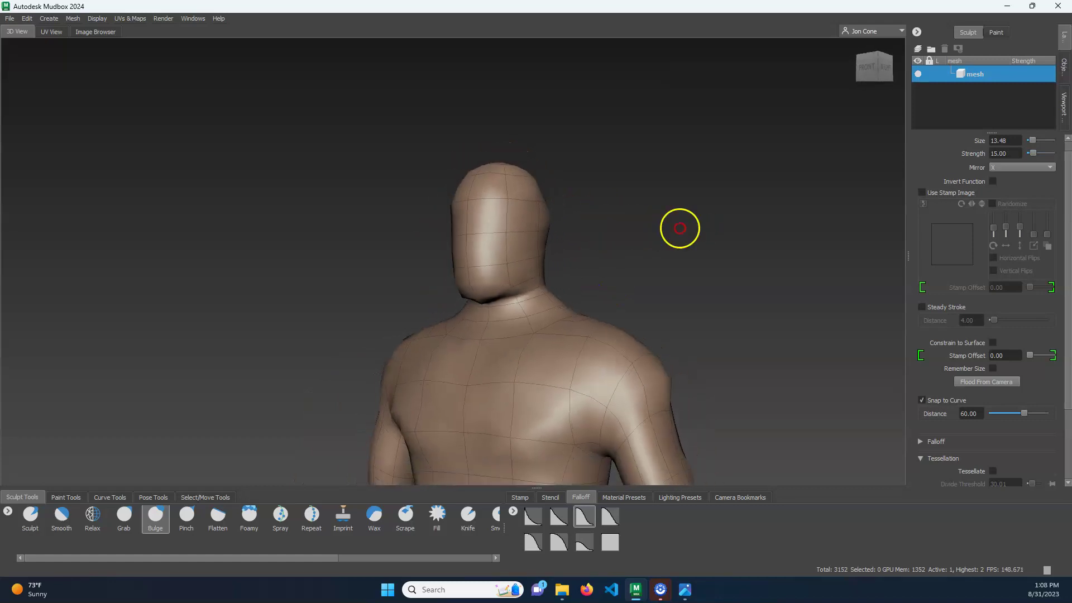
Step: Examine the full figure from several angles, checking the head's shape against the body
right_click_drag(679, 228, 418, 173, "alt")
middle_click_drag(651, 290, 636, 244, "alt")
left_click_drag(636, 244, 610, 257, "alt")
middle_click_drag(610, 327, 610, 272, "alt")
left_click_drag(632, 277, 605, 299, "alt")
mouse_move(605, 299)
right_mouse_down("alt")
mouse_move(593, 227)
mouse_move(577, 251)
mouse_move(598, 283)
right_mouse_up("alt")
mouse_move(598, 283)
left_mouse_down("alt")
mouse_move(778, 292)
mouse_move(521, 307)
mouse_move(357, 283)
mouse_move(644, 301)
mouse_move(593, 290)
left_mouse_up("alt")
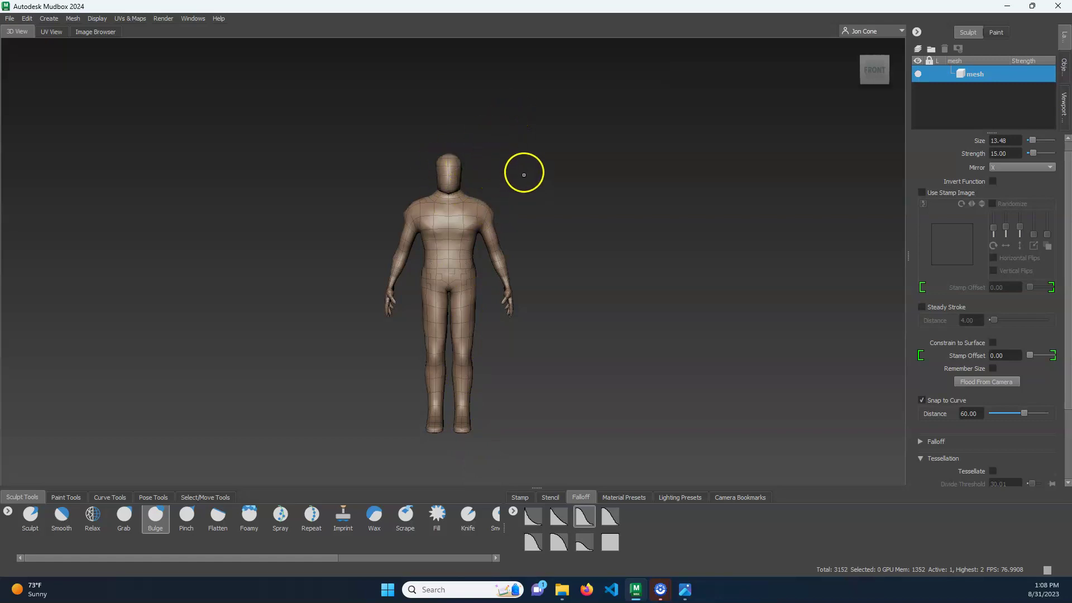
middle_click_drag(524, 175, 527, 182, "alt")
Step: Switch to the Sculpt brush for work on the face, with its size reduced to 1.94
right_click_drag(521, 177, 775, 270, "alt")
middle_click_drag(628, 129, 642, 231, "alt")
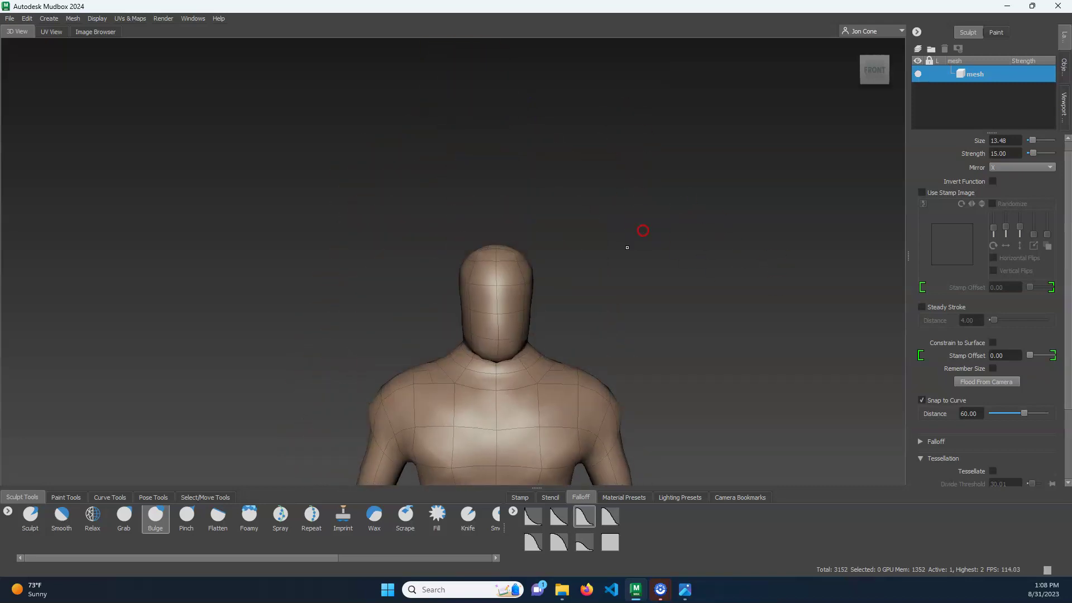
left_click_drag(626, 247, 490, 246, "alt")
right_click_drag(490, 247, 641, 299, "alt")
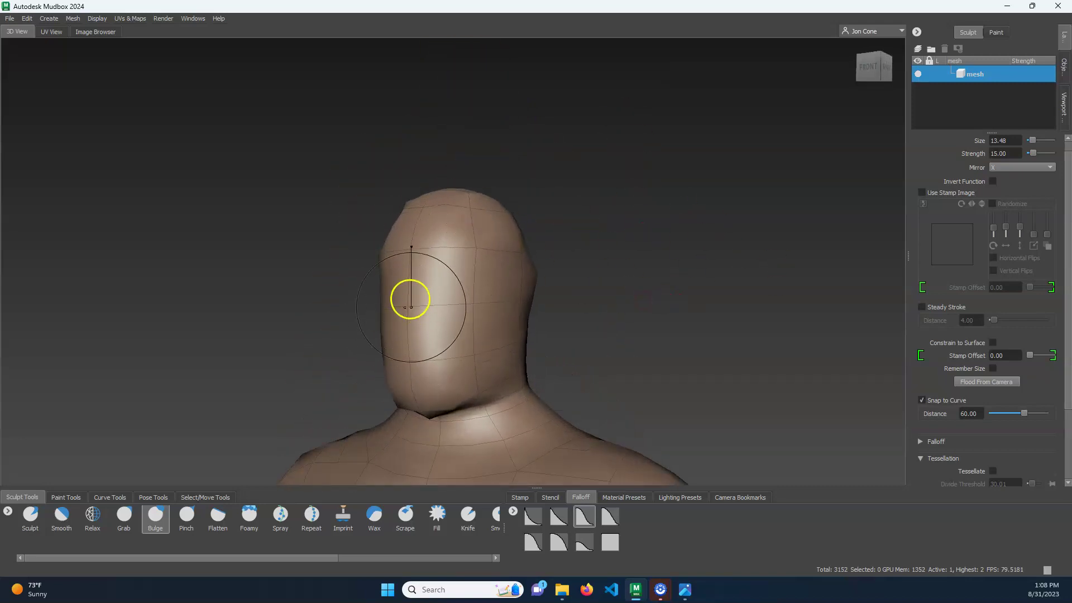
left_click_drag(411, 298, 396, 315)
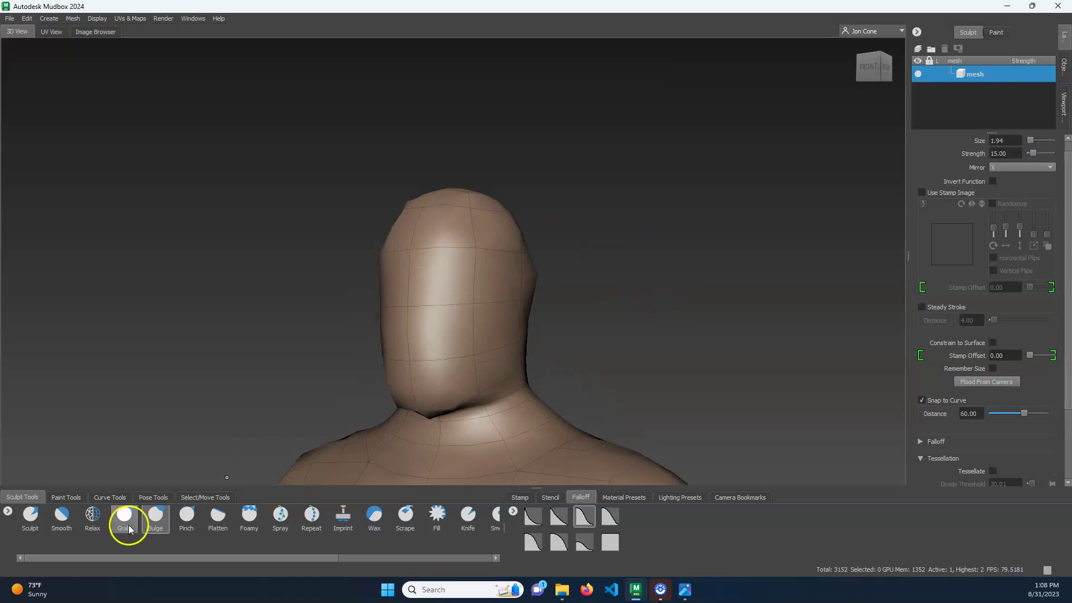
left_click(30, 514)
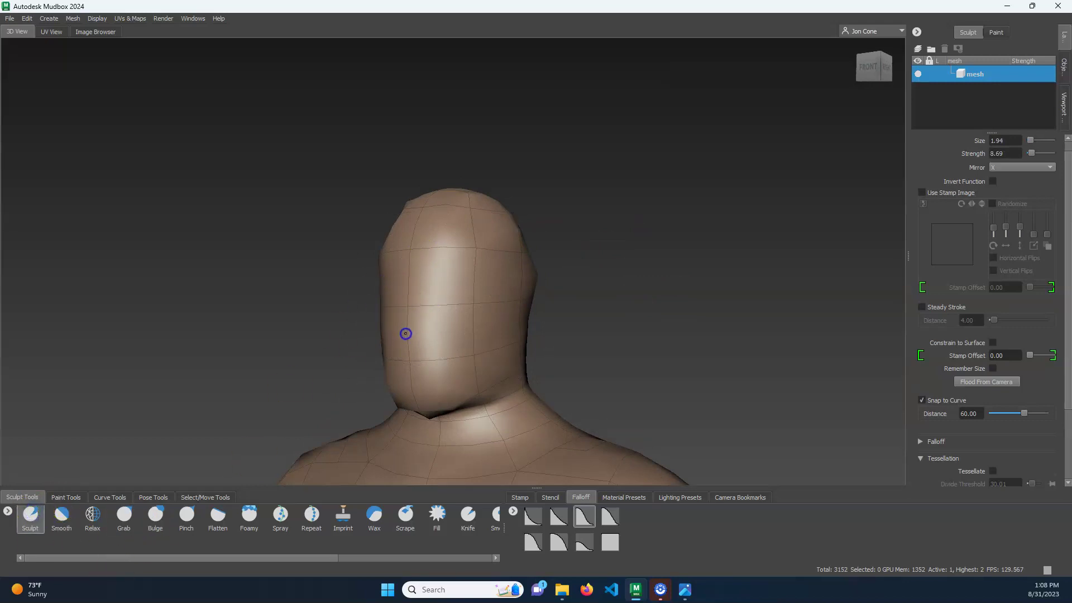
Step: Step the mesh up to subdivision level 2 and undo the test Sculpt stroke on the face
left_click_drag(407, 334, 406, 293)
key("ctrl+z")
key("Page_Up")
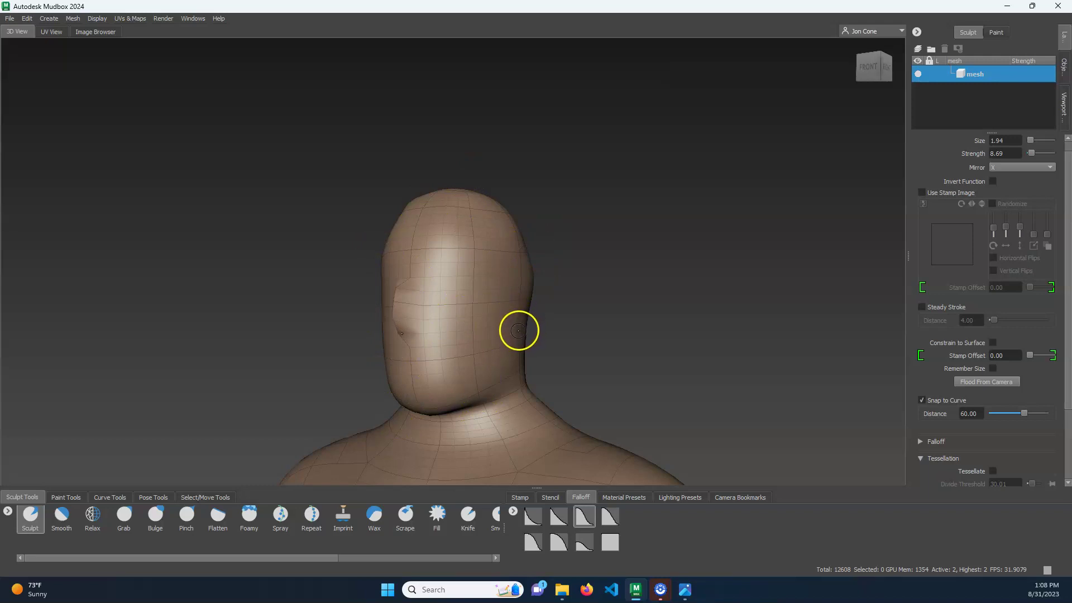
key("ctrl+z")
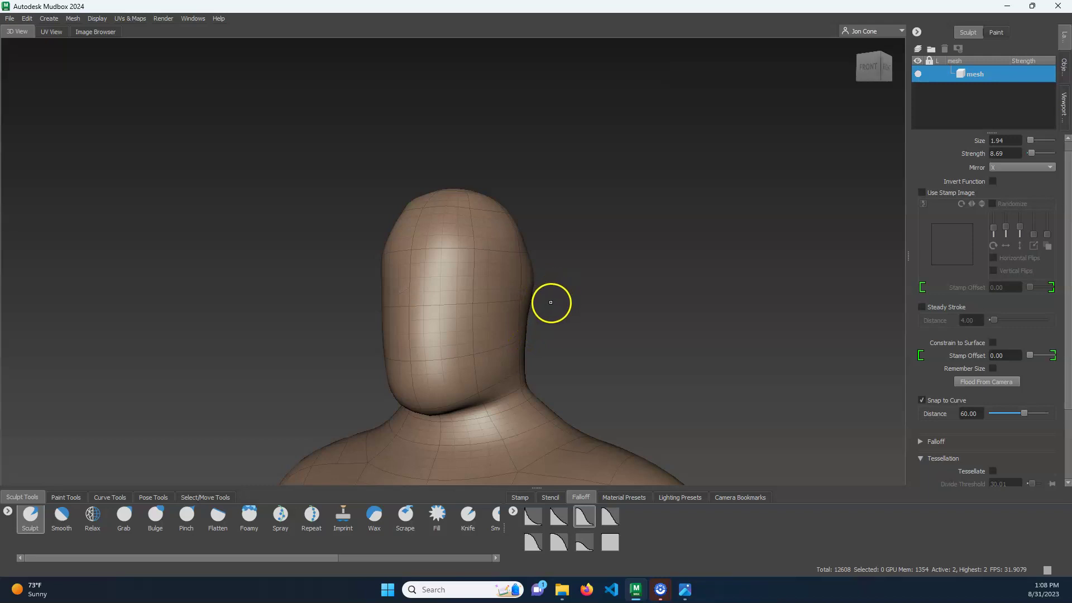
Step: Examine the full figure's form at subdivision level 2 from around the front
right_click_drag(624, 334, 395, 206, "alt")
middle_click_drag(610, 299, 620, 228, "alt")
left_click_drag(603, 295, 699, 300, "alt")
right_click_drag(682, 320, 587, 333, "alt")
middle_click_drag(587, 332, 563, 310, "alt")
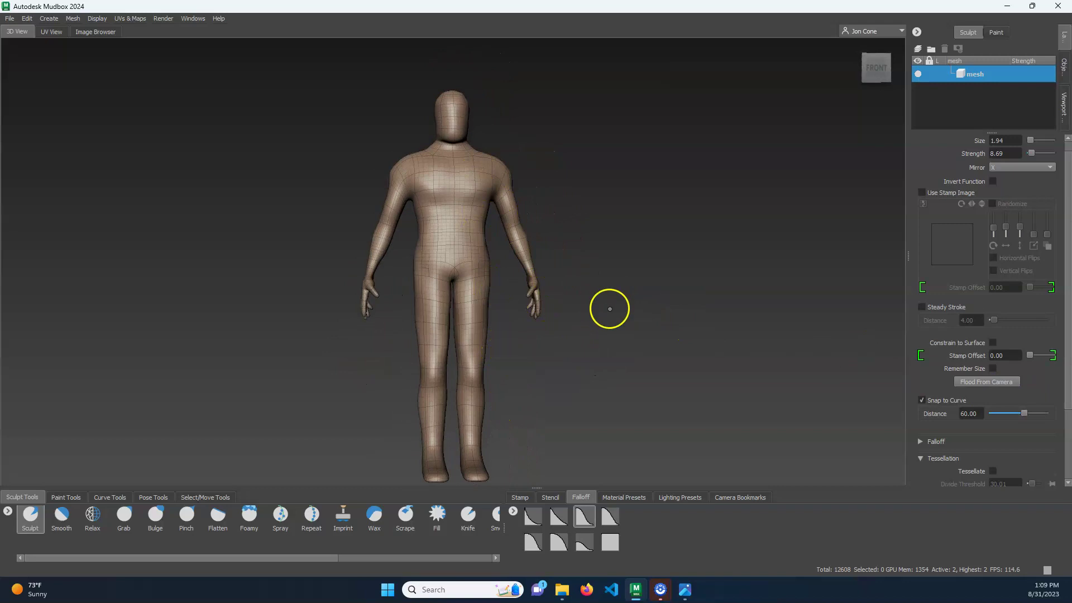
left_click_drag(610, 306, 704, 340, "alt")
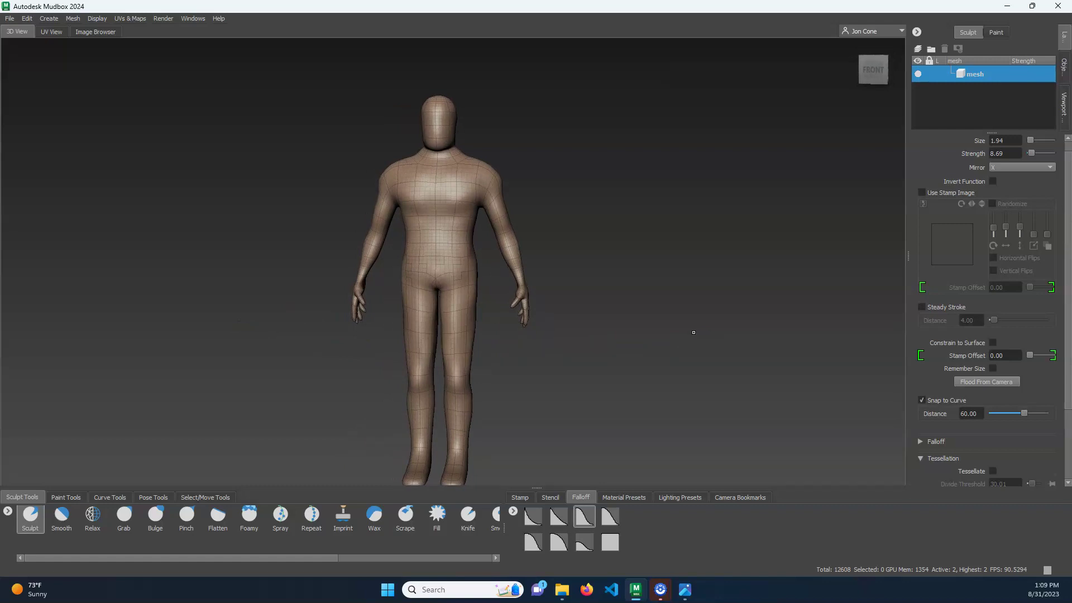